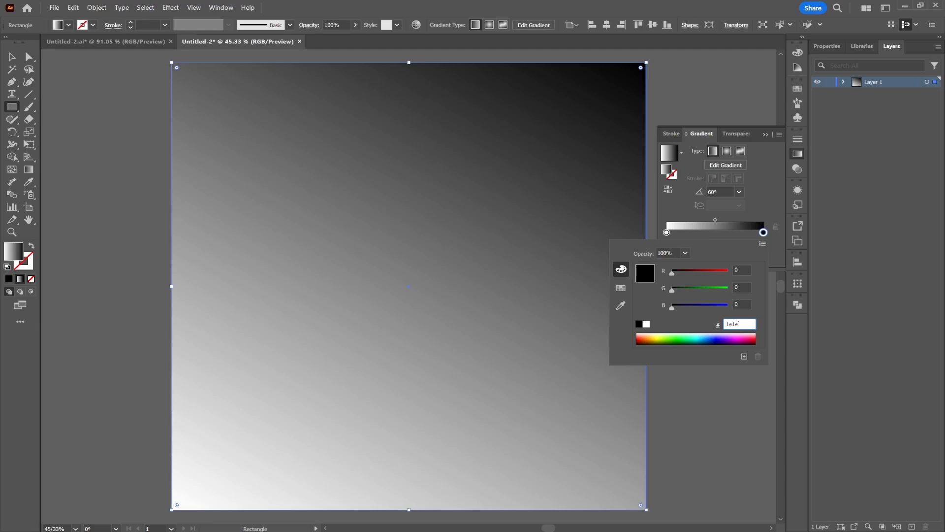
Set the square's gradient end stop to 1e1e1e and its start stop to 000000.
key("Tab")
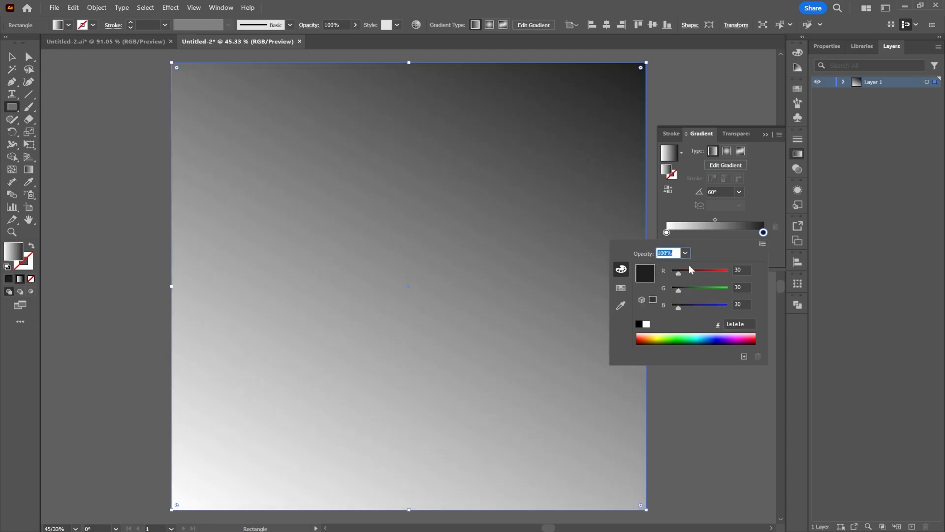
left_click(666, 231)
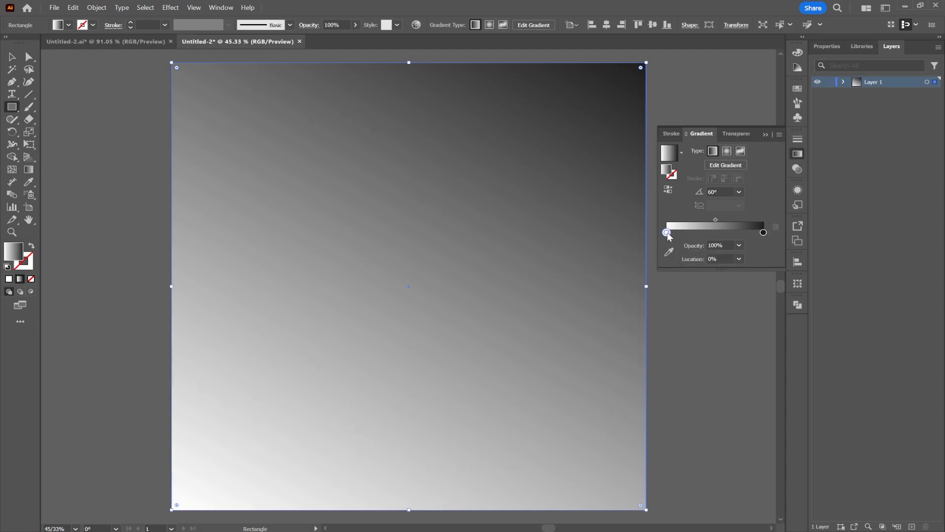
double_click(667, 232)
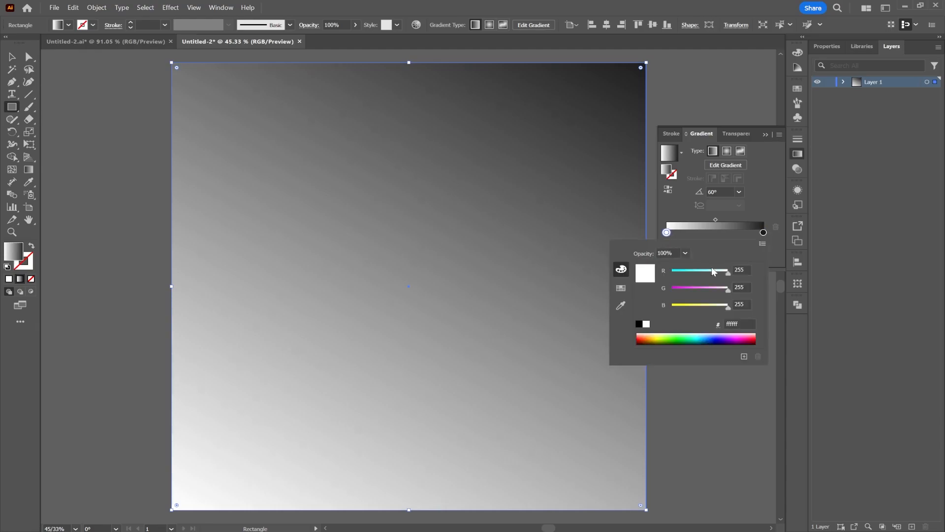
left_click(747, 324)
key("Tab")
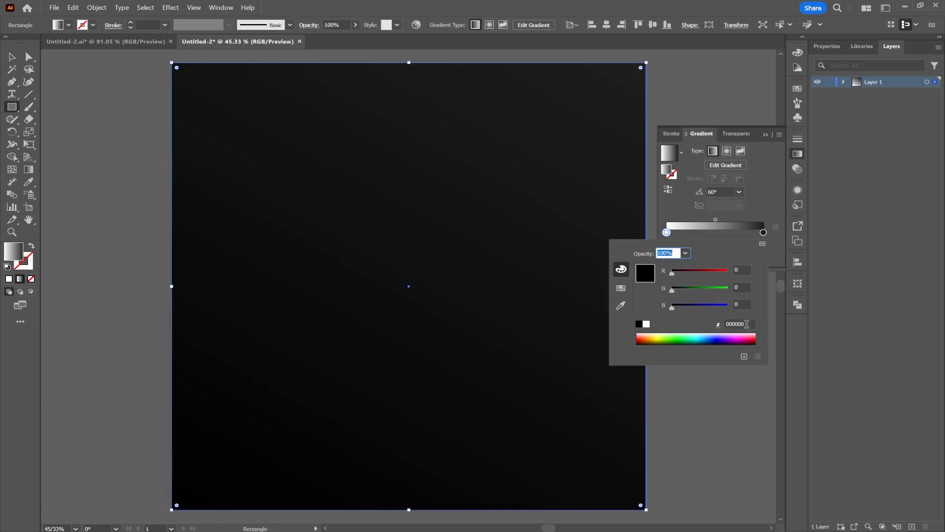
left_click(122, 199)
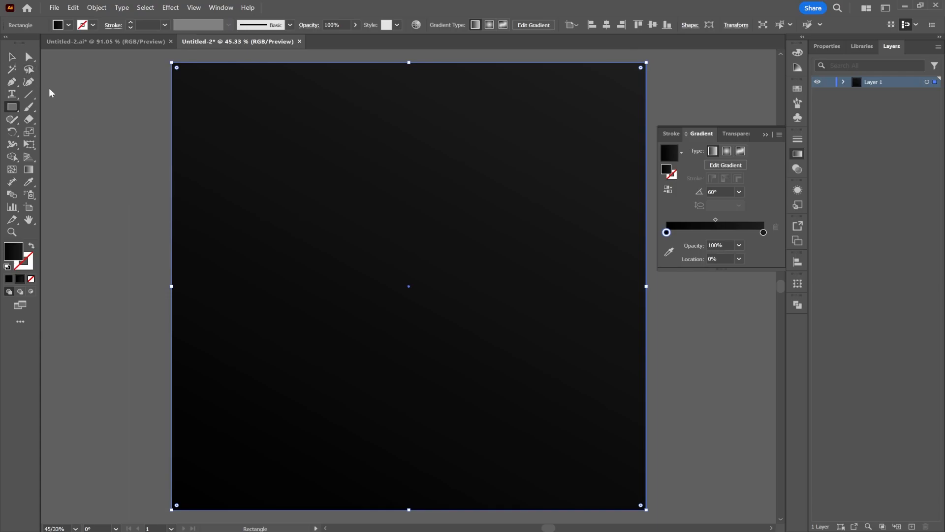
Draw a circle about 729 px across with the Ellipse tool and move it over the square's upper-left corner.
left_click(9, 108)
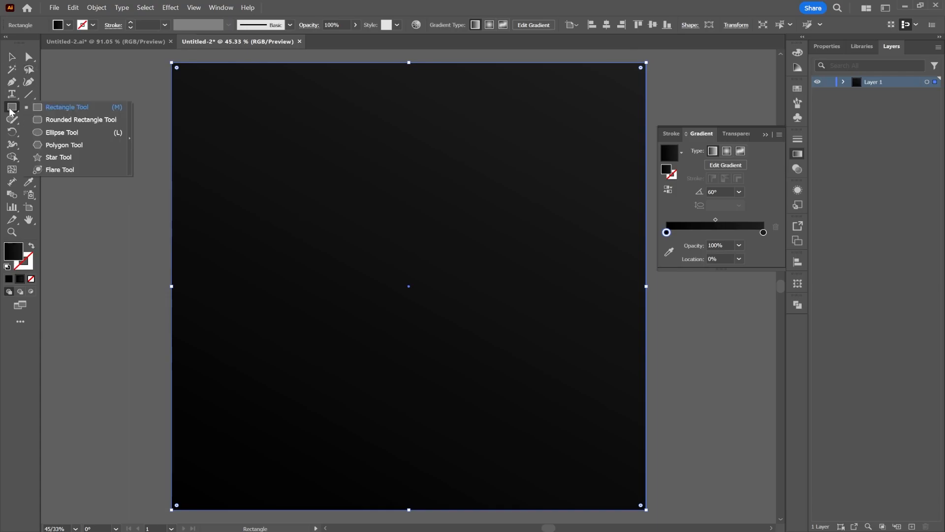
left_click(62, 133)
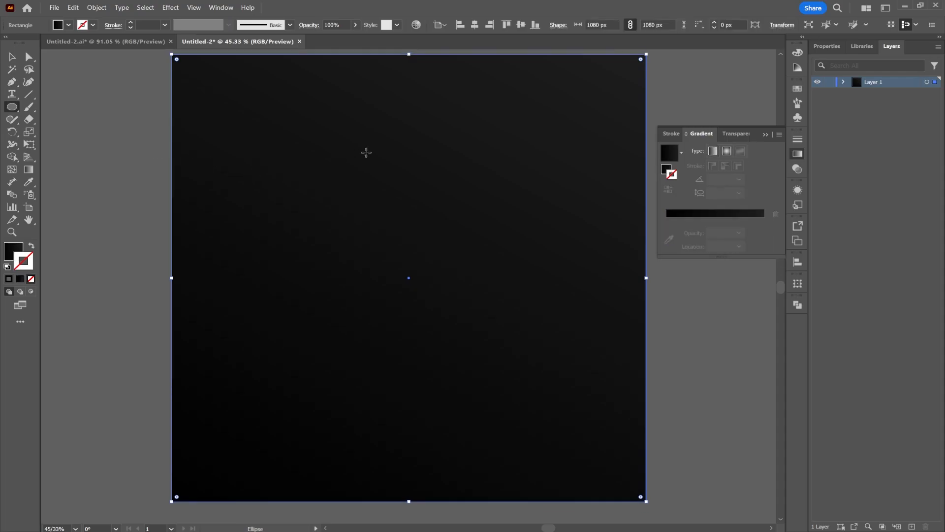
left_click(765, 134)
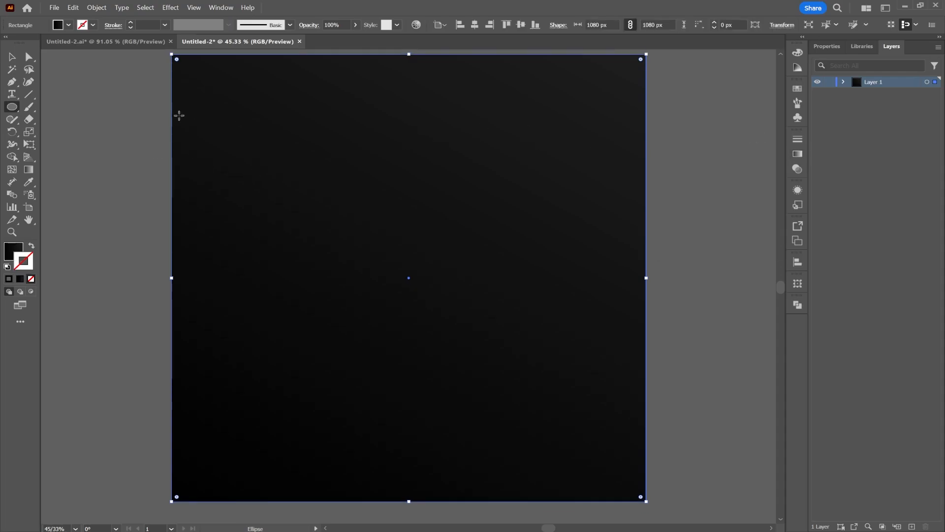
scroll(187, 172, "up", 1)
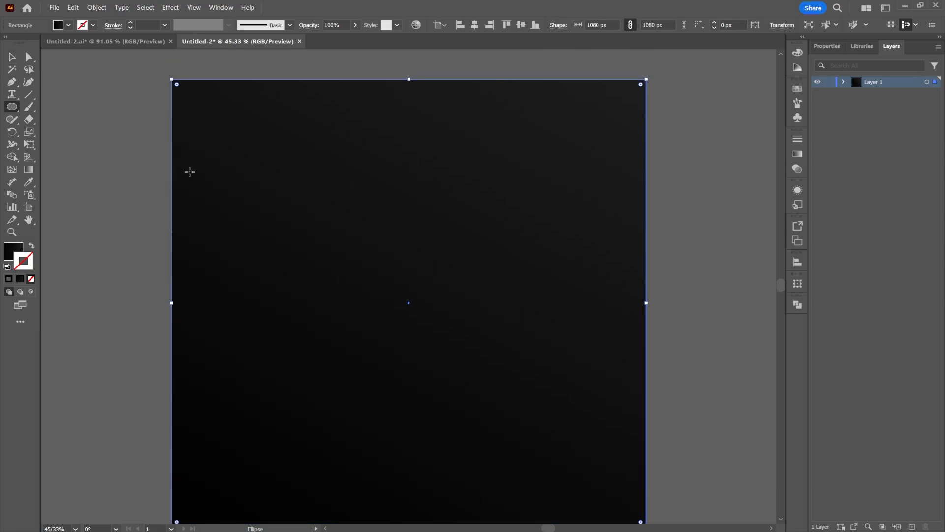
scroll(187, 171, "down", 2)
left_click_drag(168, 134, 347, 282)
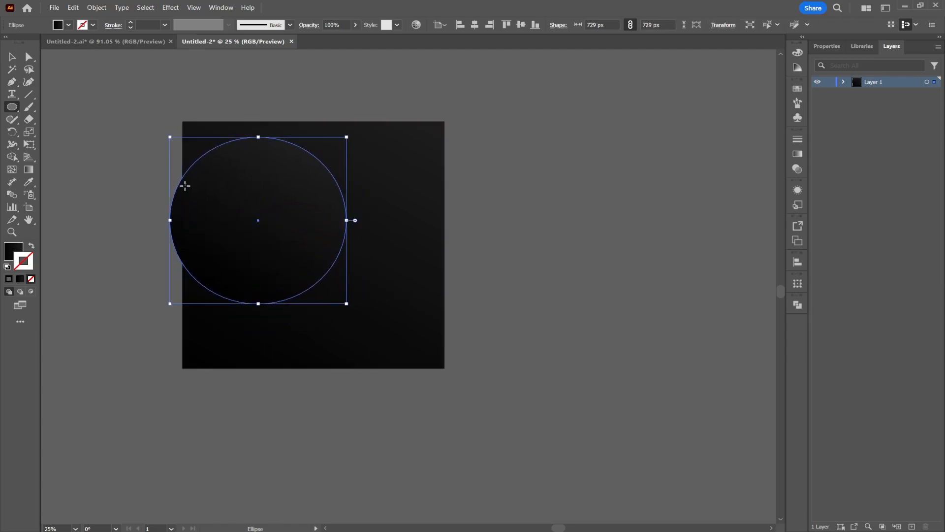
left_click(11, 57)
left_click_drag(296, 212, 267, 172)
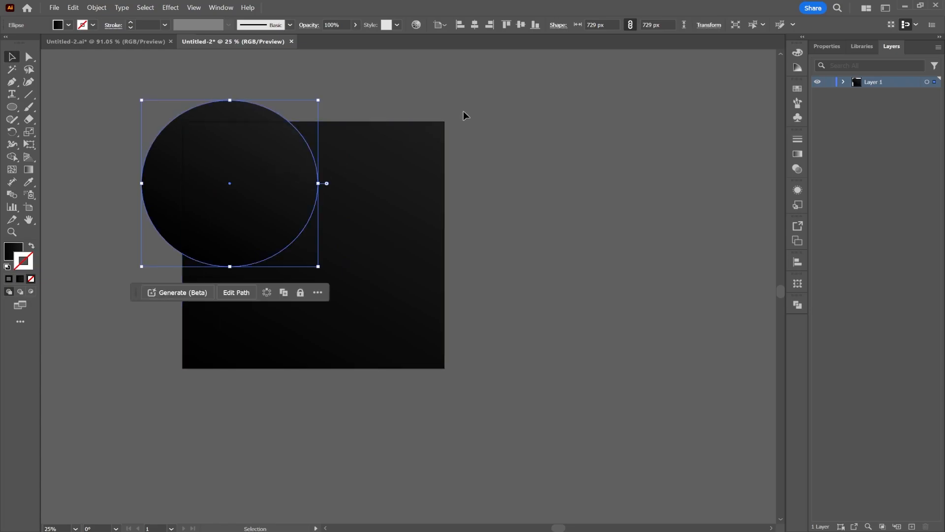
Remove the part of the circle outside the square with the Shape Builder tool.
key("ctrl+a")
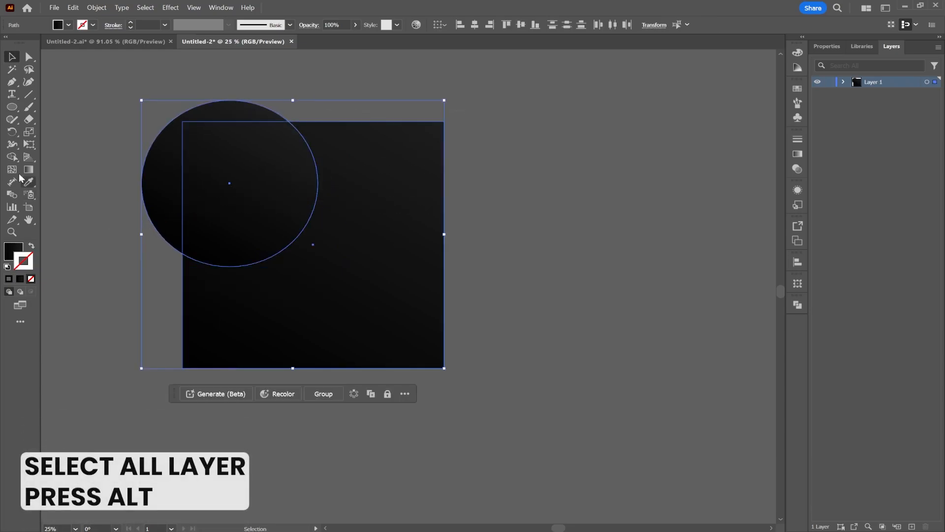
left_click(7, 154)
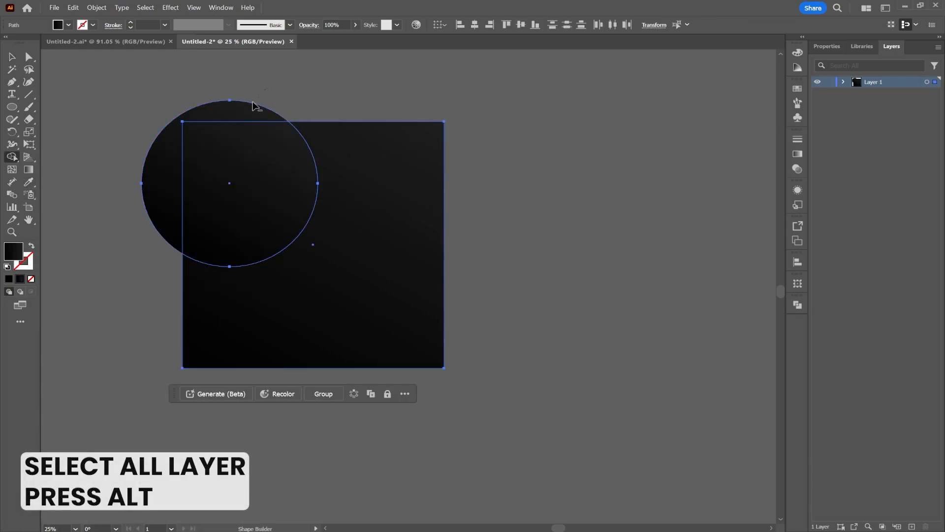
left_click(238, 116, "alt")
left_click(11, 56)
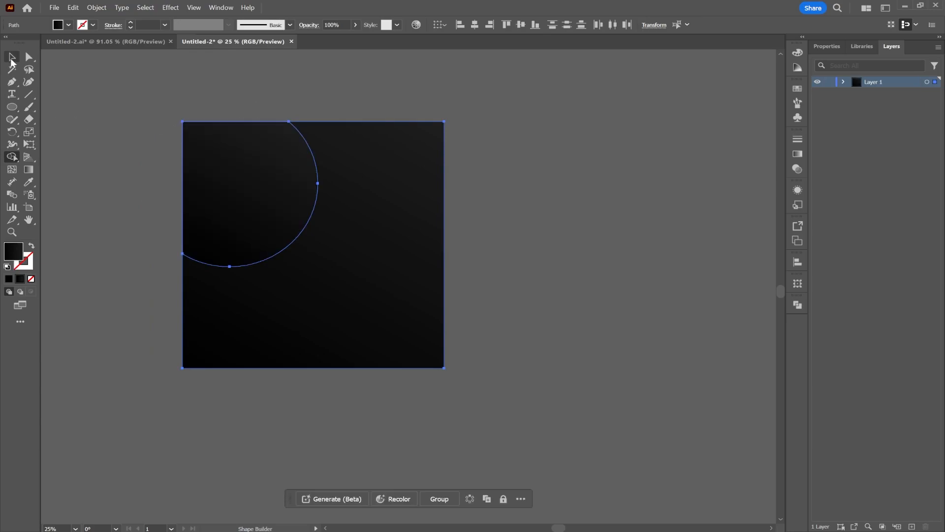
left_click(570, 193)
Fill the trimmed circle in the square's upper-left corner with white.
left_click(272, 194)
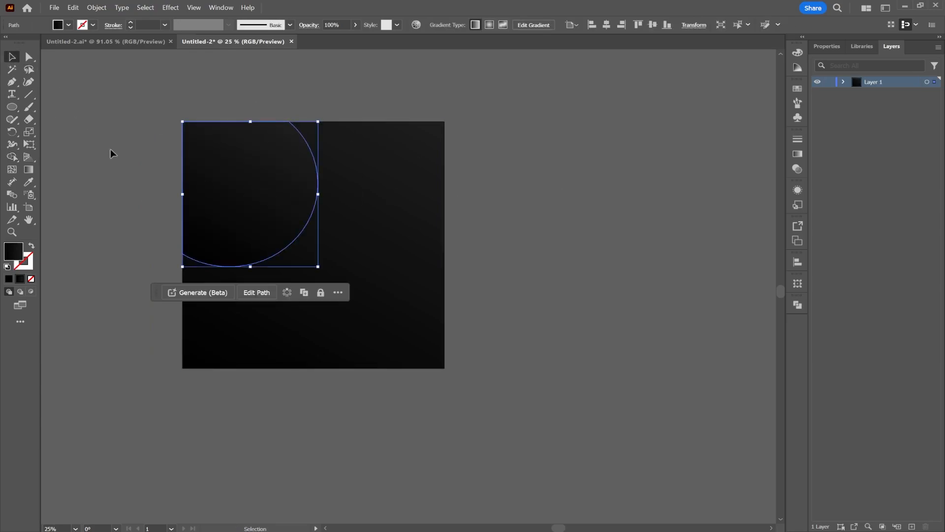
left_click(69, 25)
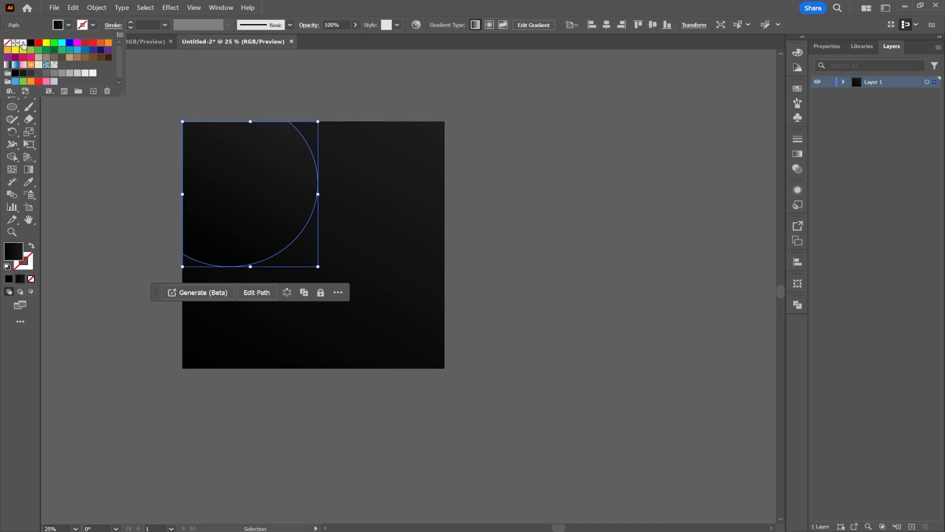
left_click(23, 43)
left_click(539, 174)
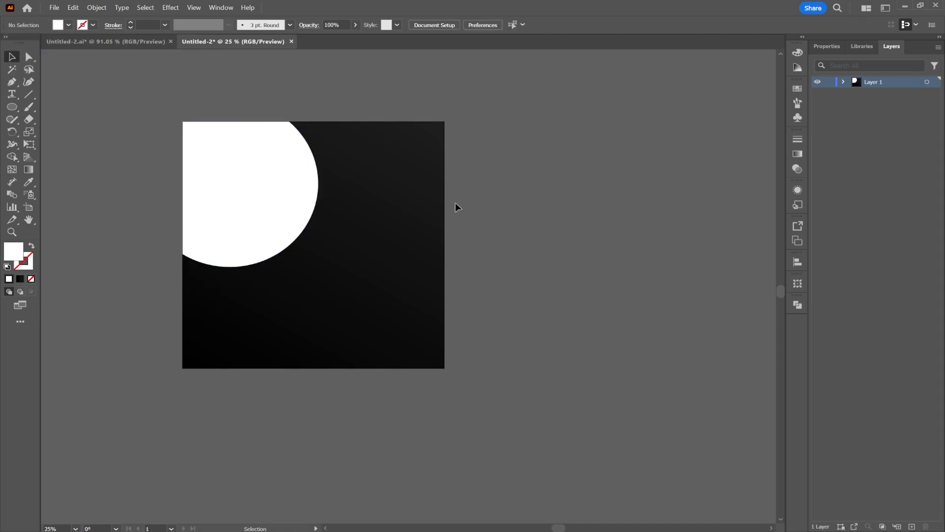
Copy the white circle shape and paste the copy in back of it.
left_click(293, 192)
right_click(278, 190)
left_click(304, 206)
right_click(289, 192)
mouse_move(340, 232)
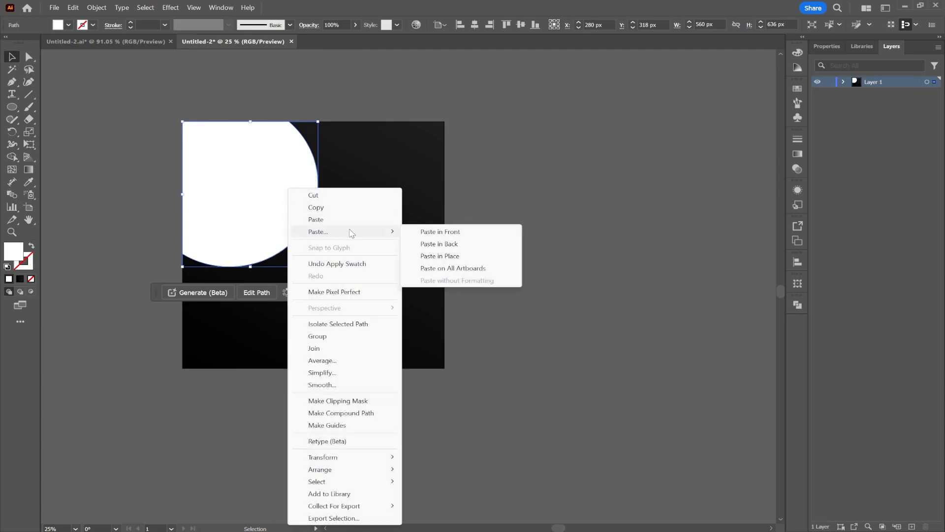
left_click(452, 243)
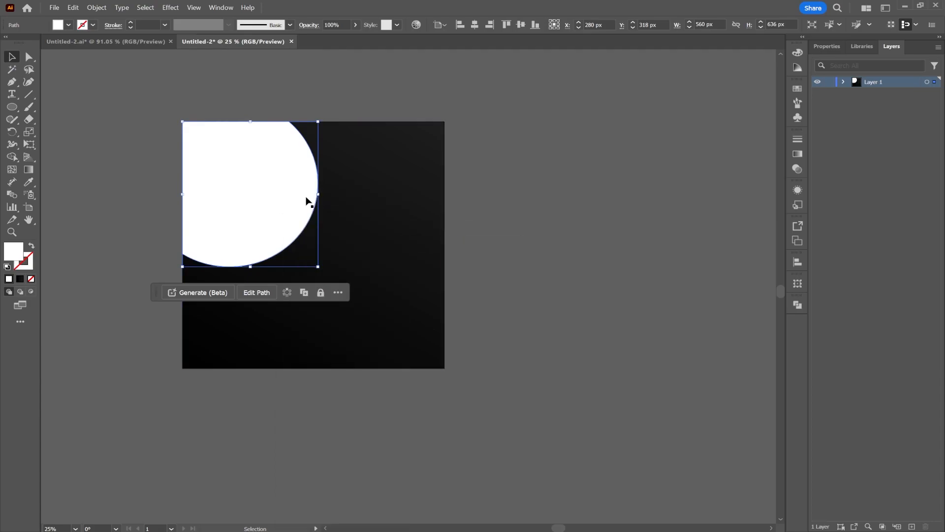
Fill the copy behind the white shape with RGB Red.
left_click(69, 25)
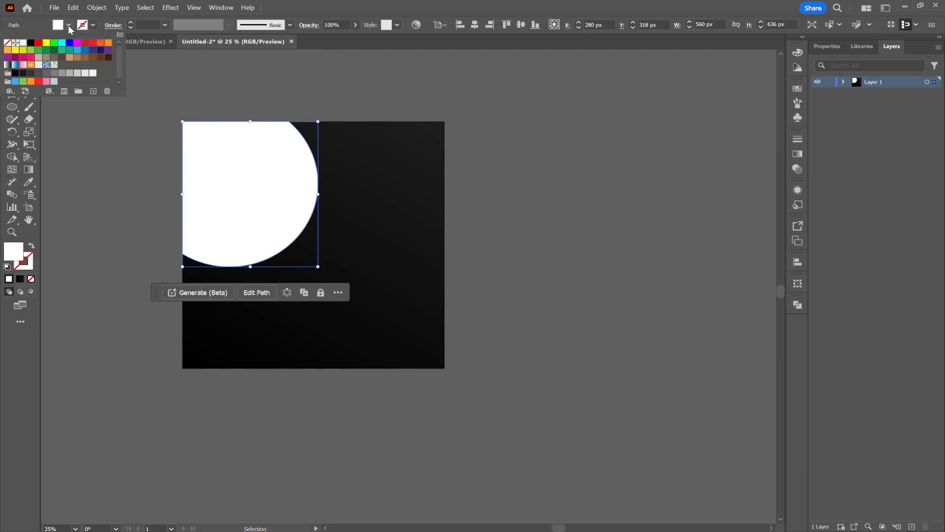
left_click(38, 43)
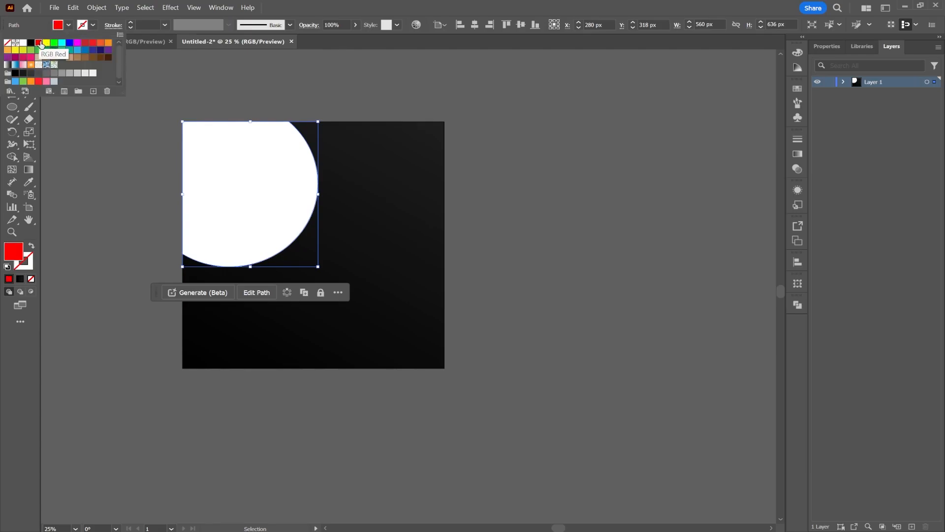
left_click(277, 5)
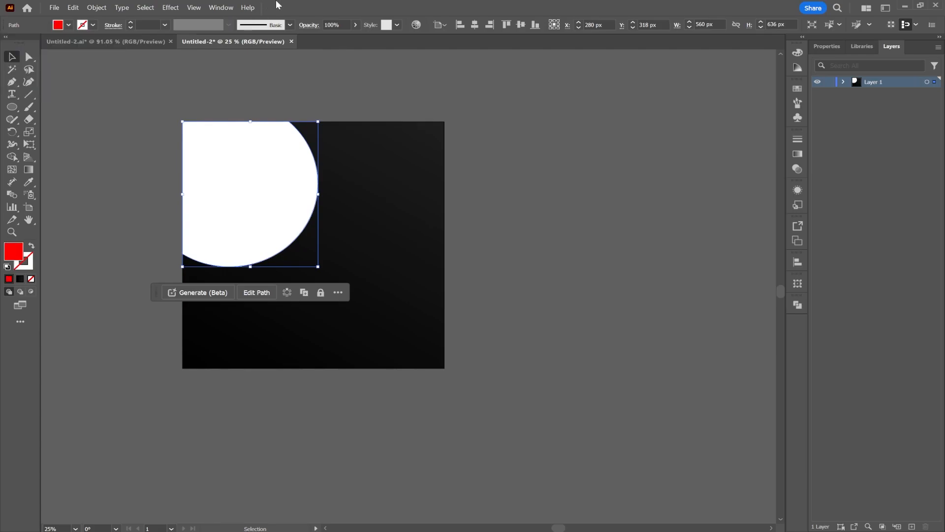
Nudge the red copy right and down from behind the white shape to X 303 px, Y 342 px.
key("Right")
key("Right")
key("Right")
key("Right")
key("Right")
key("Right")
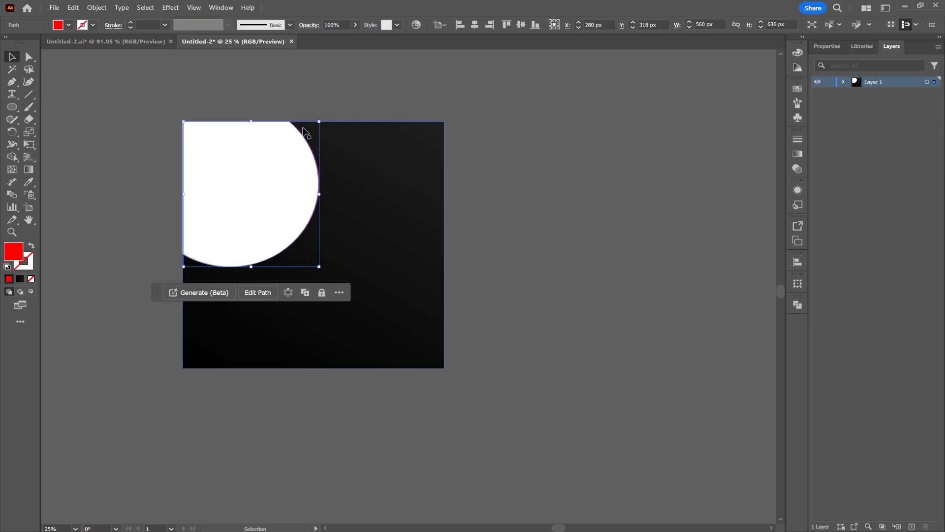
key("Right")
key("Right")
key("Right")
key("Right")
key("Right")
key("Right")
key("Right")
key("Down")
key("Down")
key("Down")
key("Down")
key("Down")
key("Down")
key("Down")
key("Down")
key("Down")
key("Down")
key("Down")
key("Down")
key("Down")
key("Down")
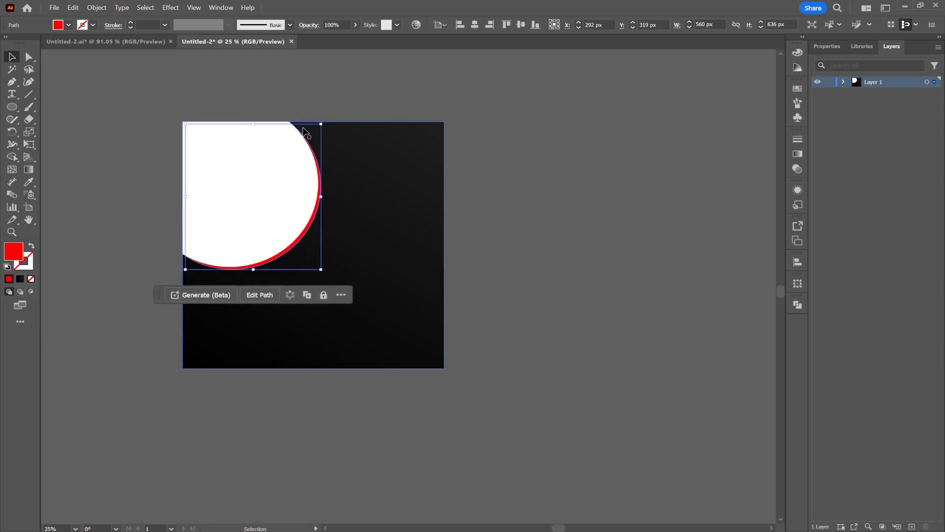
key("Right")
key("Right")
key("Right")
key("Right")
key("Right")
key("Right")
key("Right")
key("Right")
key("Right")
key("Down")
key("Down")
key("Down")
key("Down")
key("Down")
key("Down")
key("Down")
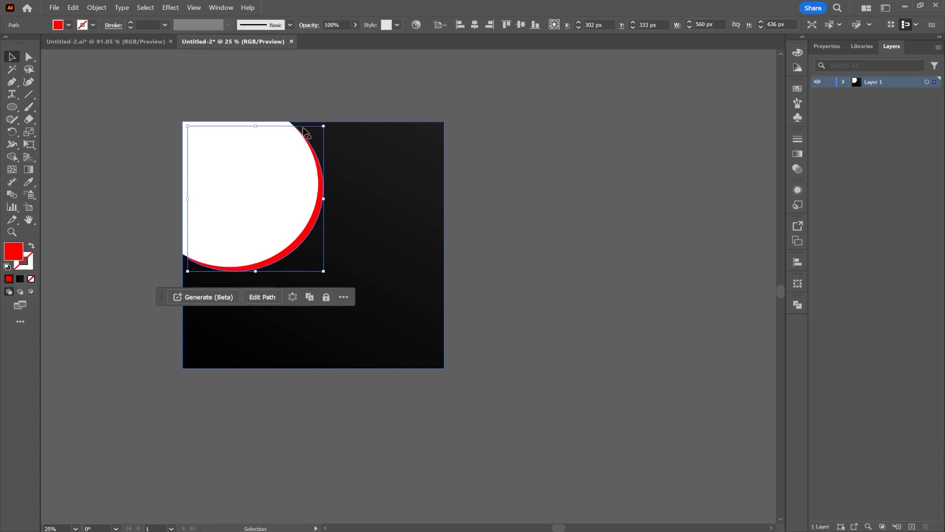
key("Down")
key("Down")
key("Down")
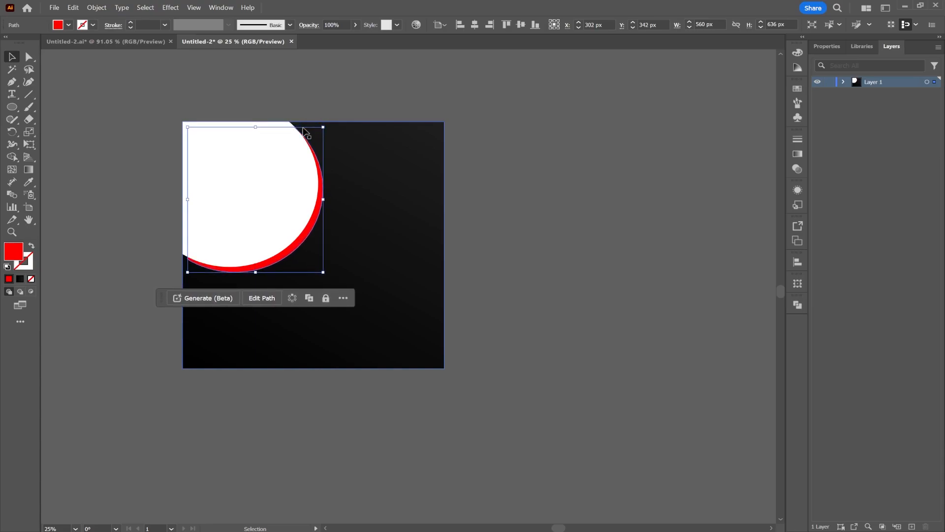
key("Right")
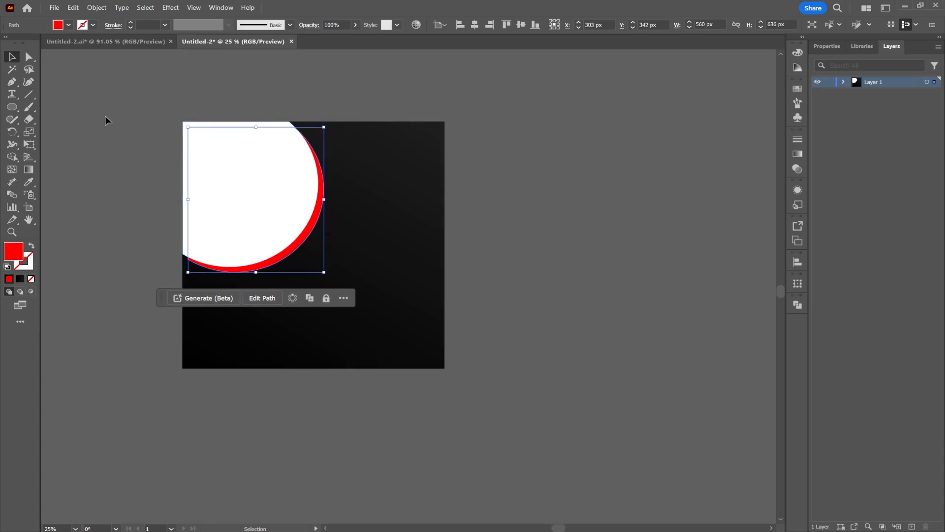
Stretch the red shape to the square's upper-left corner and move its two curve-end anchor points onto the white shape's ends.
left_click_drag(187, 127, 184, 121)
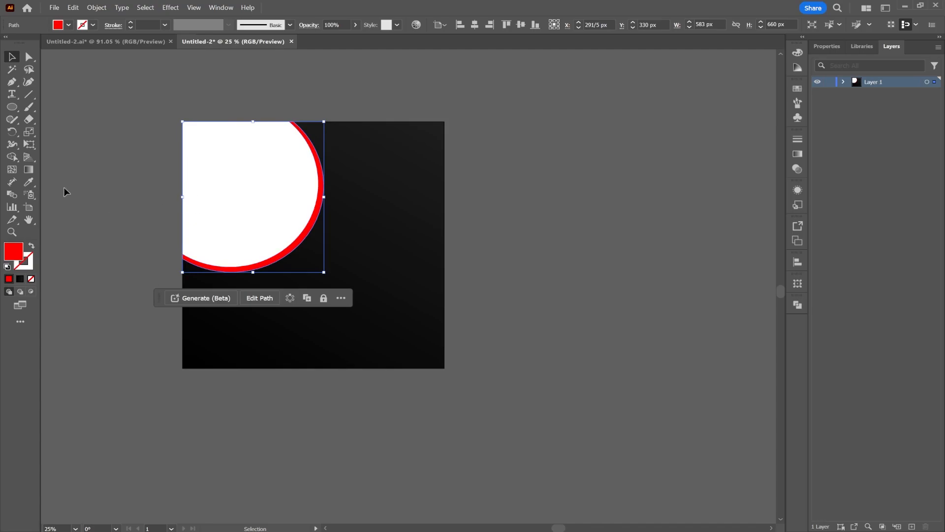
left_click(28, 57)
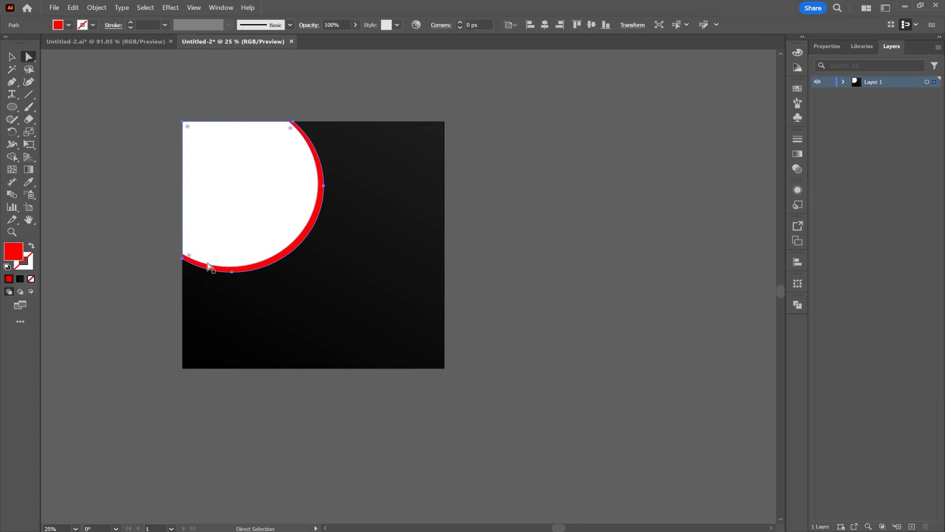
left_click_drag(183, 257, 183, 258)
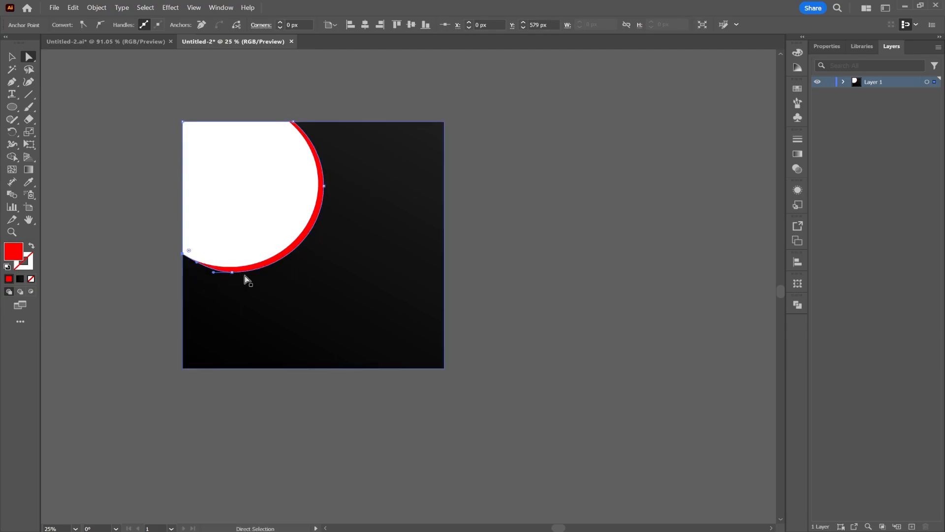
left_click_drag(293, 122, 289, 121)
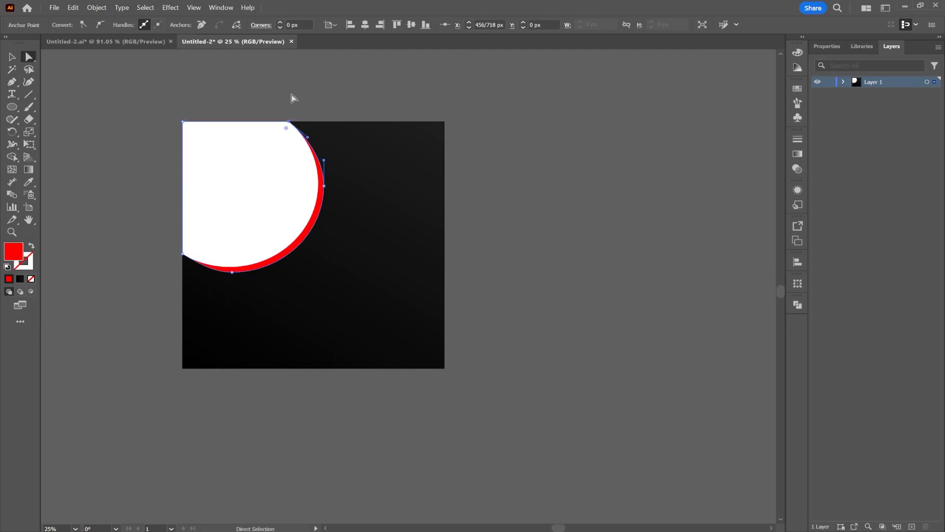
left_click(461, 85)
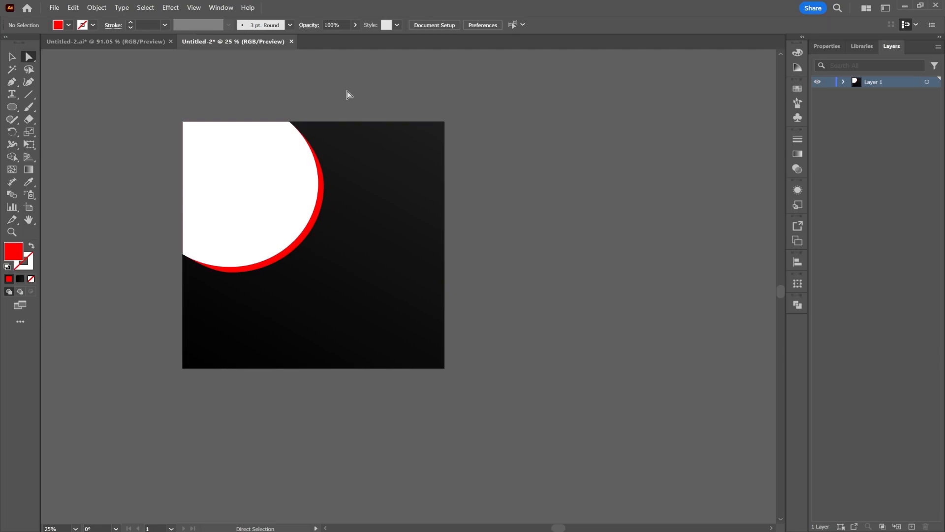
Draw a closed red curved band about 705 px wide and 379 px high along the white circle's lower-right edge with the Curvature tool.
left_click(31, 81)
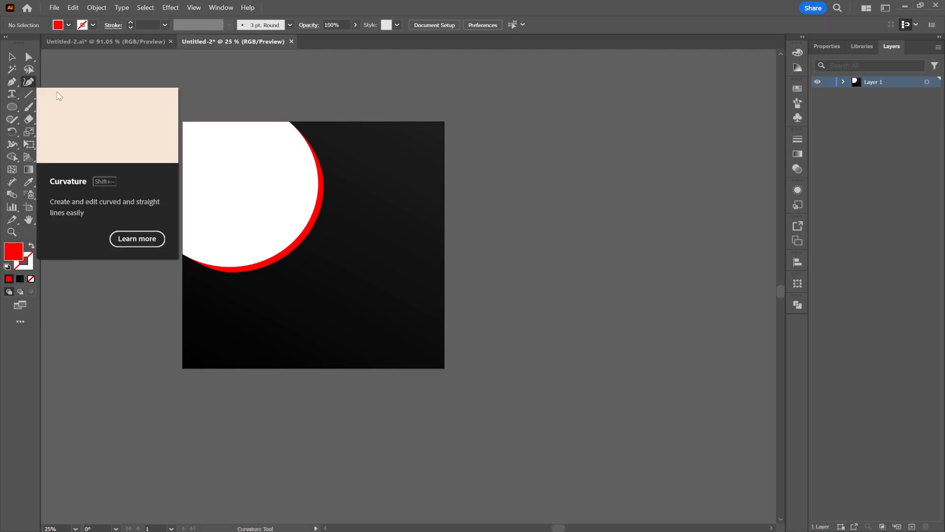
left_click(334, 205)
left_click(278, 275)
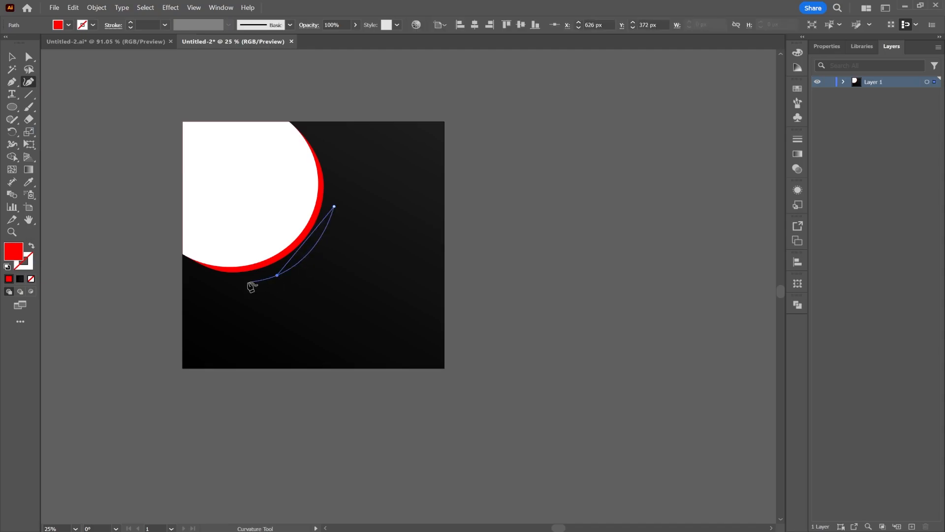
left_click(164, 253)
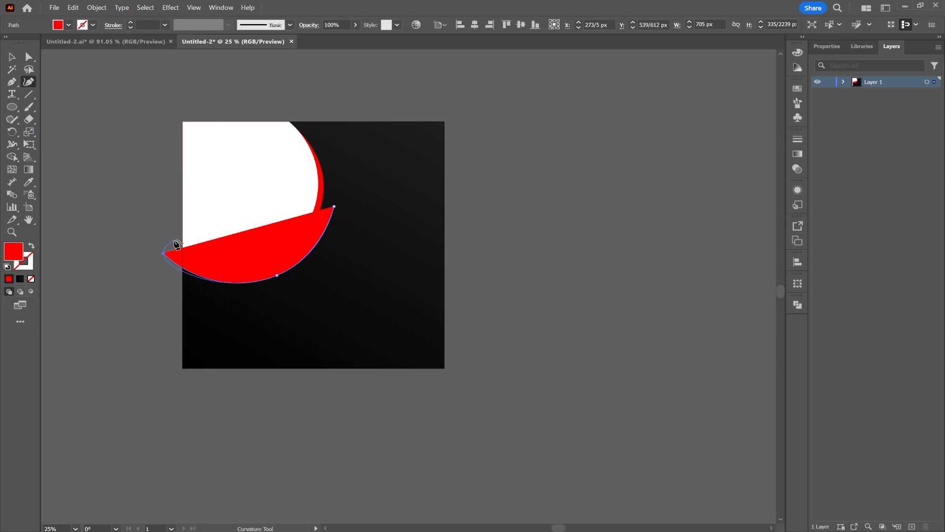
left_click(175, 240)
left_click(203, 258)
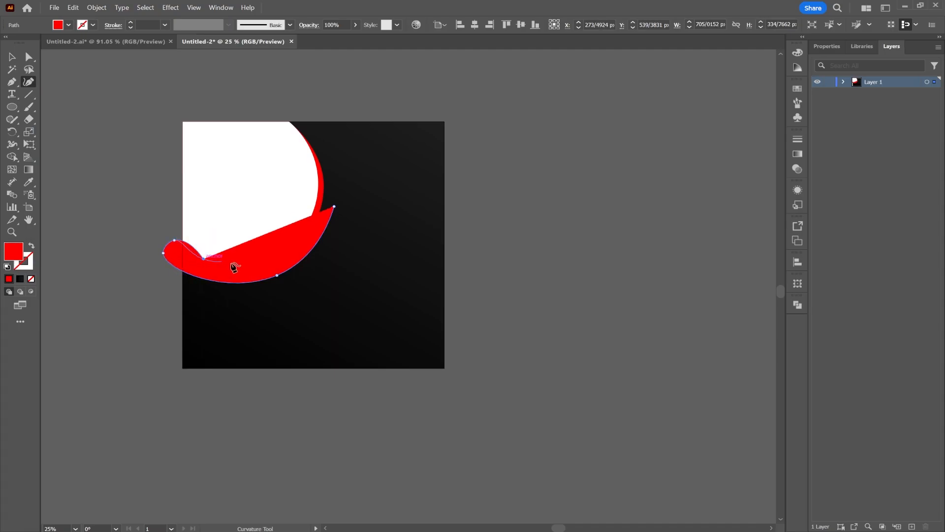
left_click(262, 258)
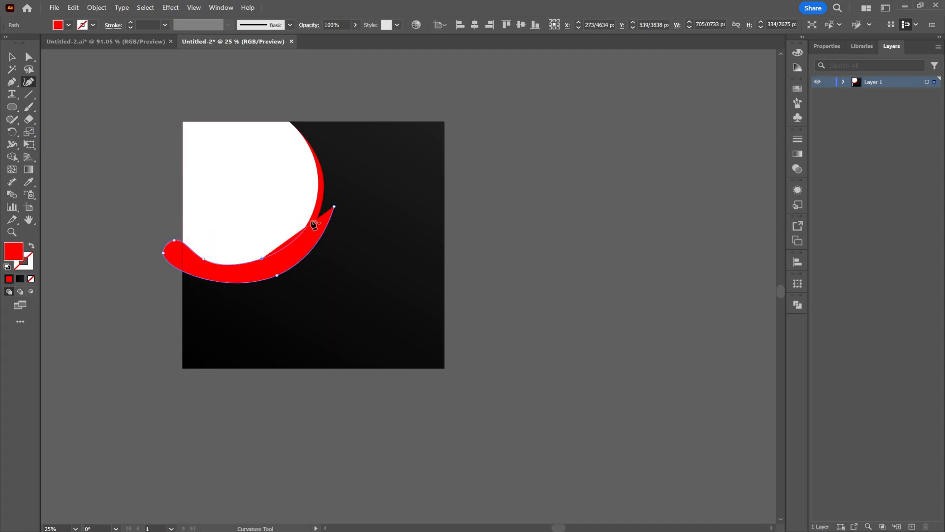
left_click(314, 215)
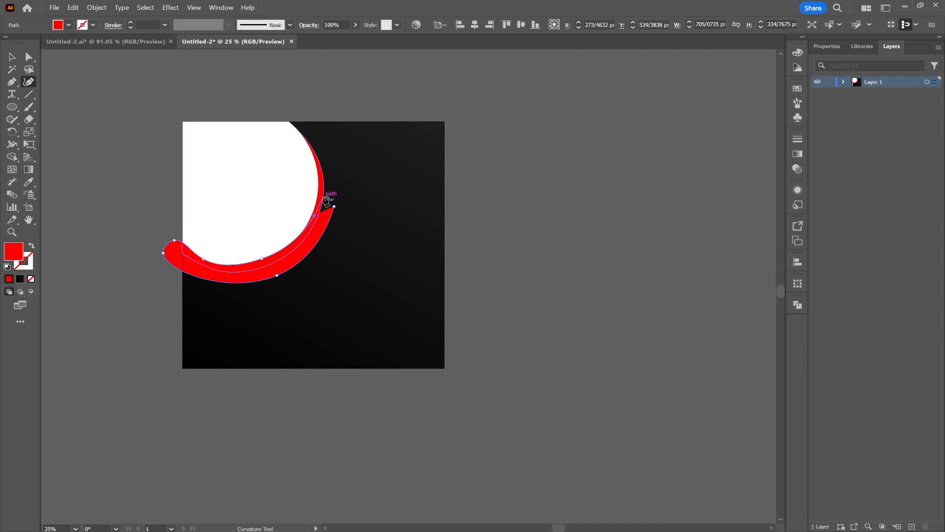
left_click(334, 206)
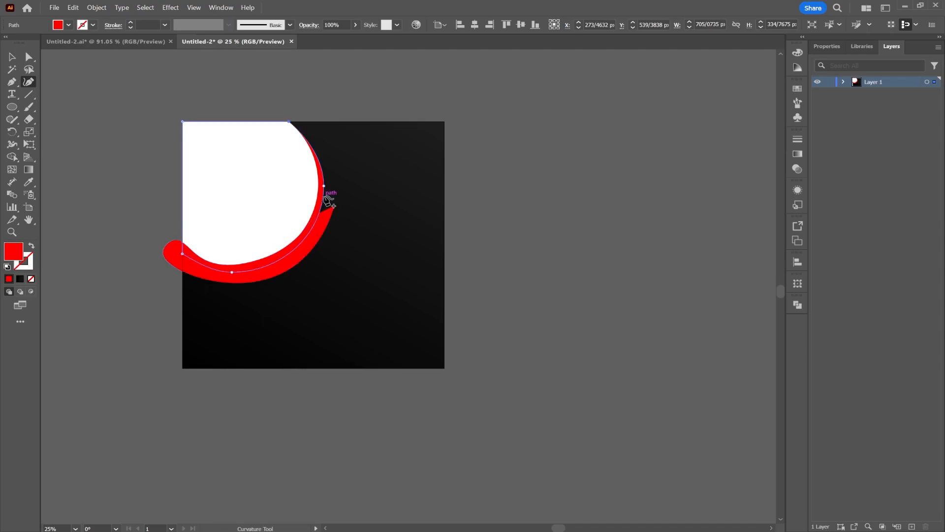
left_click(335, 207, "ctrl")
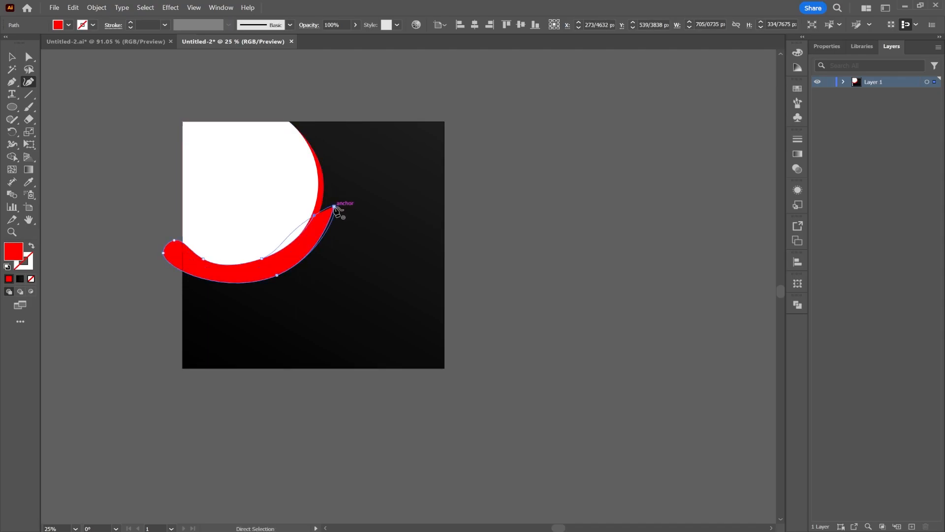
left_click(330, 196)
left_click(335, 206)
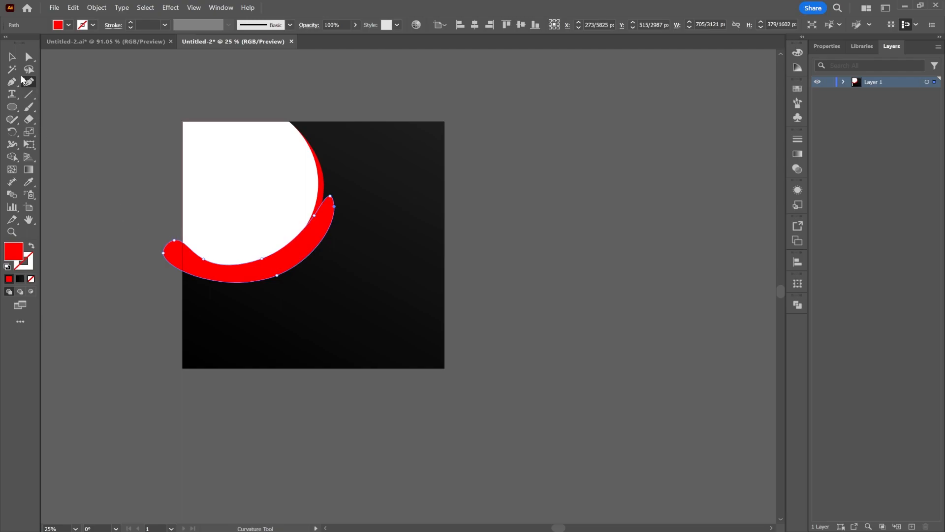
Set the red curved band's blending mode to Screen.
left_click(798, 168)
left_click(699, 150)
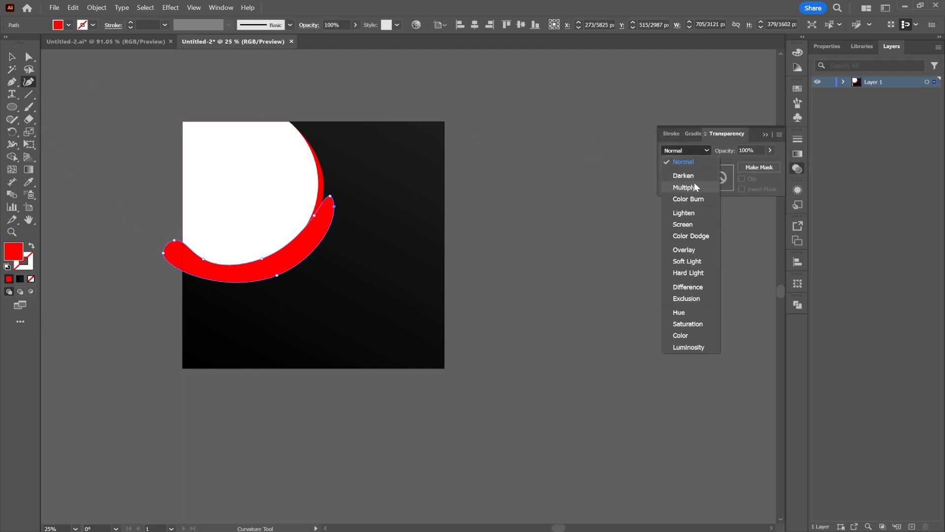
left_click(690, 225)
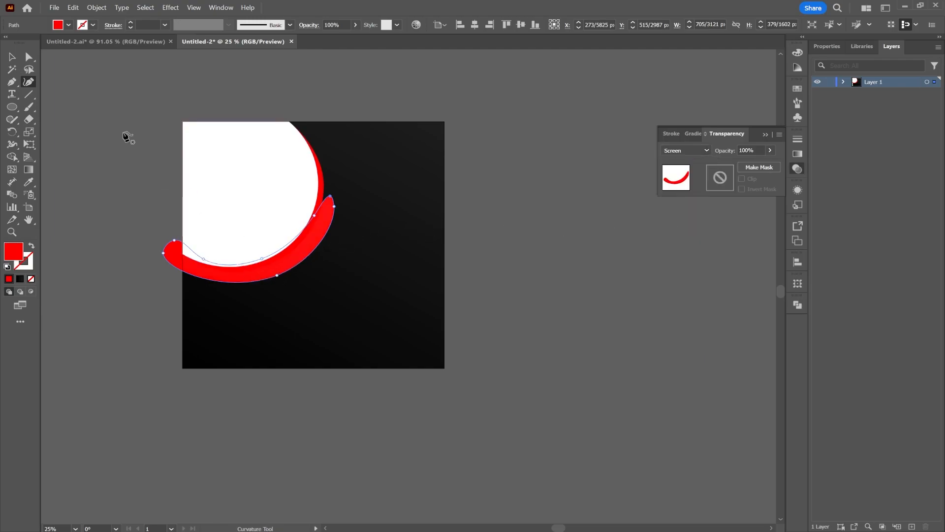
Move the red curved band up and left to about X 261 px, Y 480 px, and expand Layer 1's contents.
left_click(11, 57)
left_click_drag(327, 228, 323, 219)
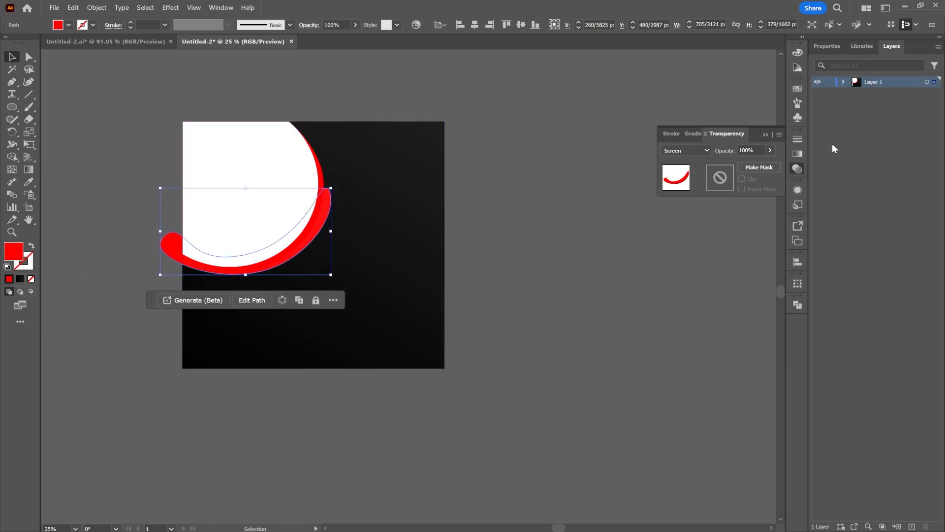
left_click(843, 82)
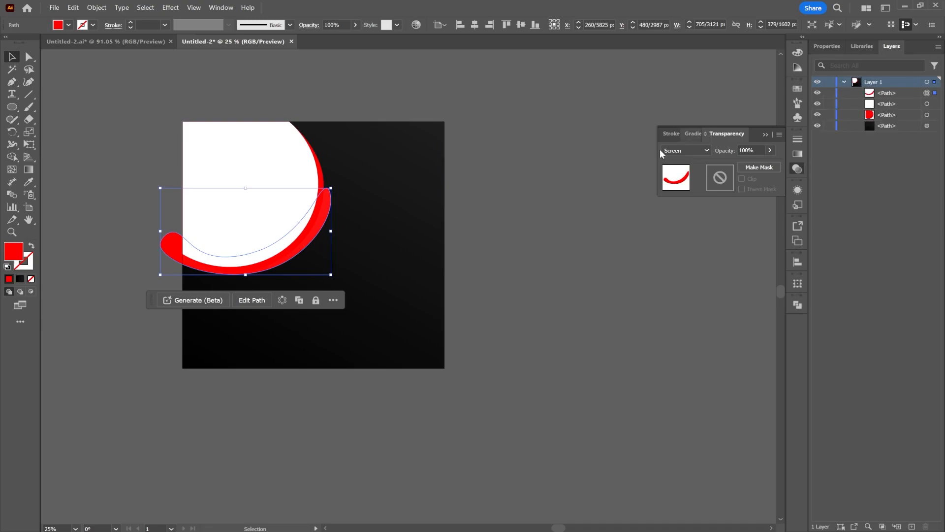
left_click(545, 210)
Place the linked gym photo of the woman lifting a barbell over the white circle, about 1000 px wide and 667 px high.
left_click(265, 185)
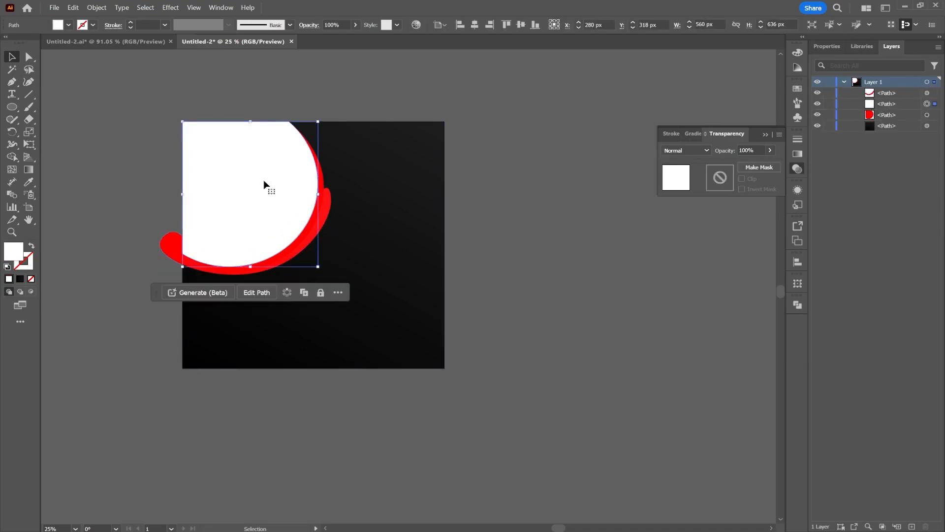
left_click(54, 7)
left_click(91, 207)
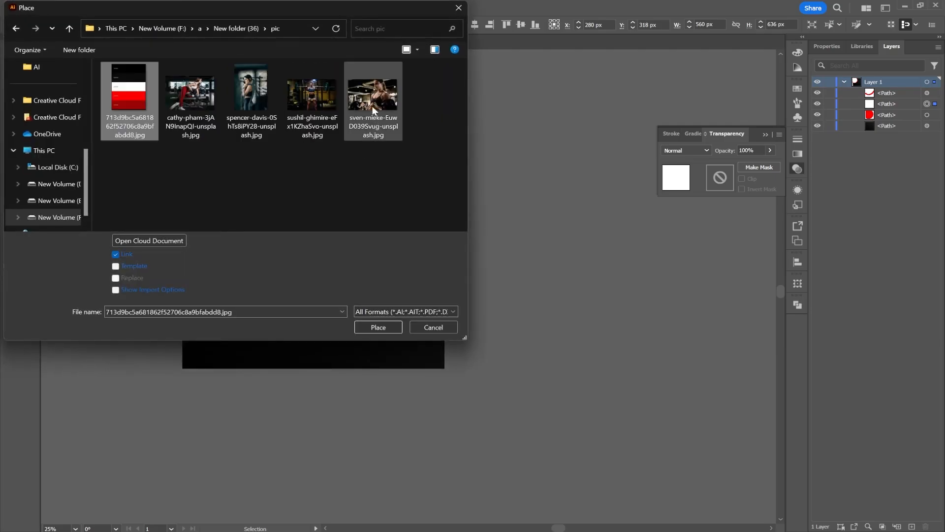
left_click(374, 110)
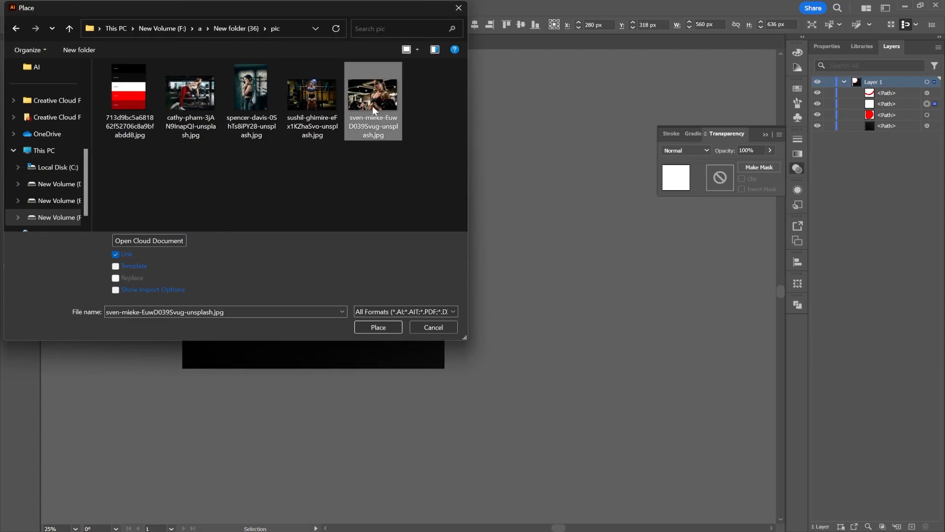
double_click(374, 110)
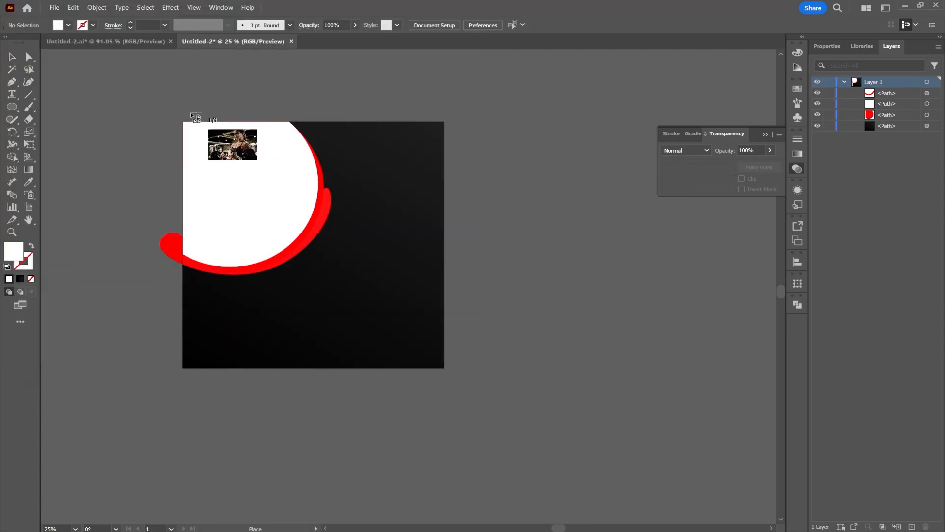
left_click_drag(178, 119, 424, 339)
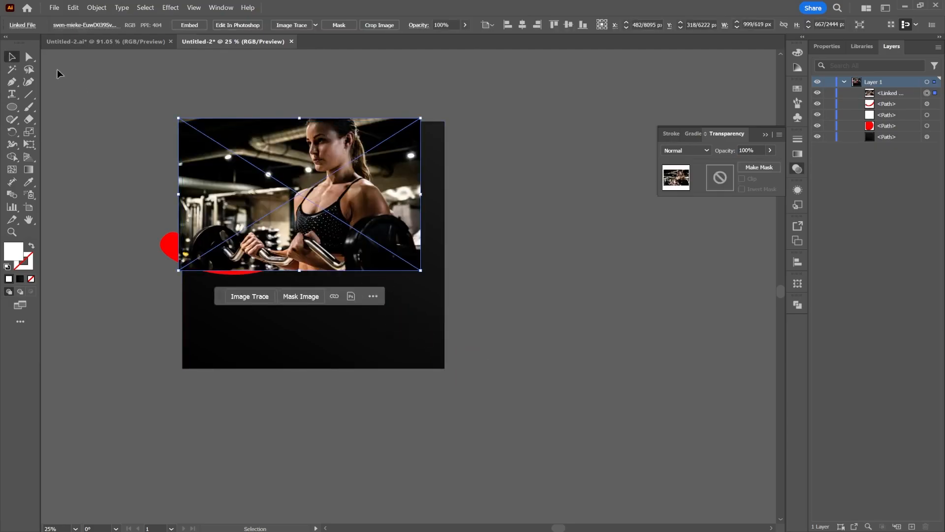
Flip the gym photo horizontally and position it over the white circle at about X 428 px, Y 319 px.
left_click_drag(356, 163, 294, 163)
left_click(838, 49)
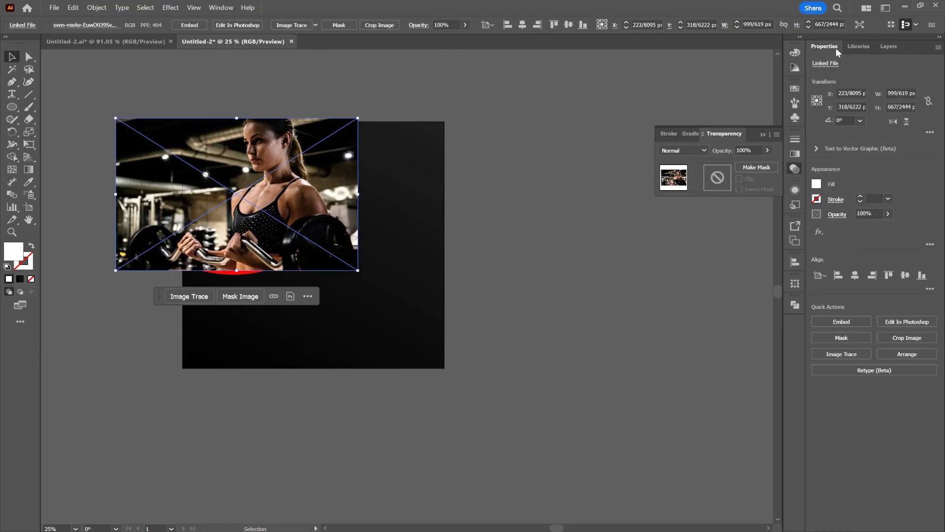
left_click(892, 121)
left_click_drag(257, 188, 307, 188)
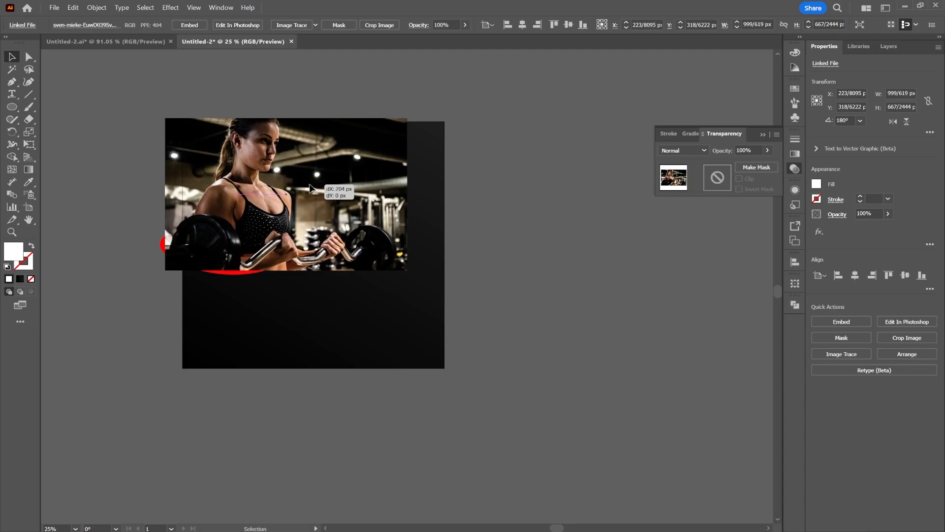
Reorder the linked photo directly below the white circle path and clip it to the circle with a clipping mask.
left_click(888, 47)
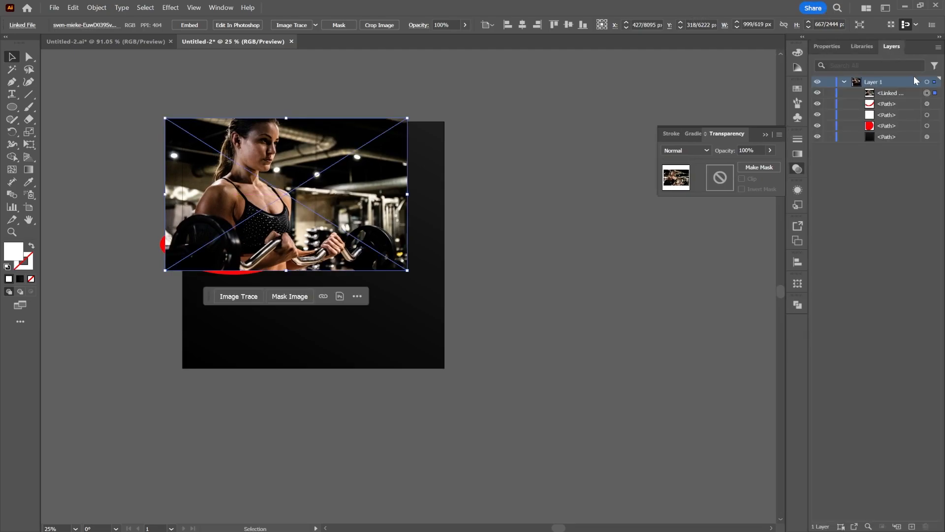
left_click_drag(915, 93, 909, 118)
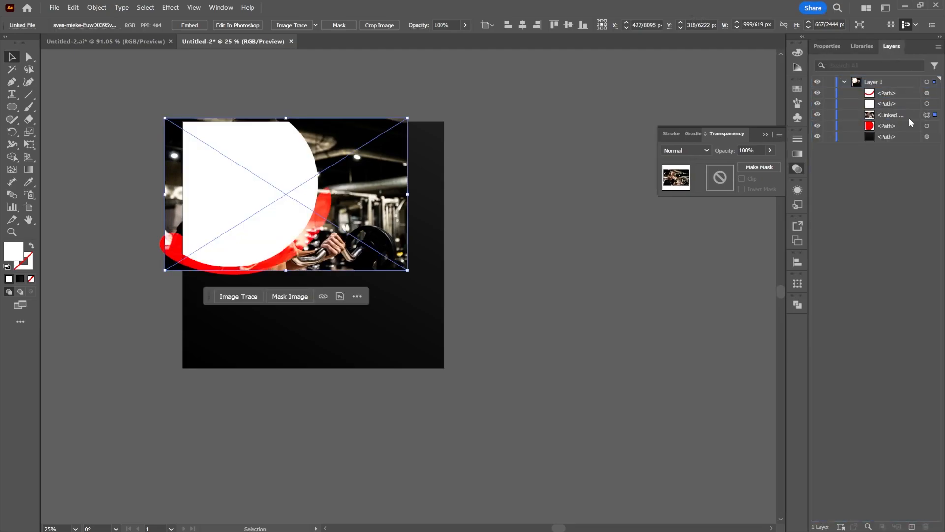
left_click(927, 103, "shift")
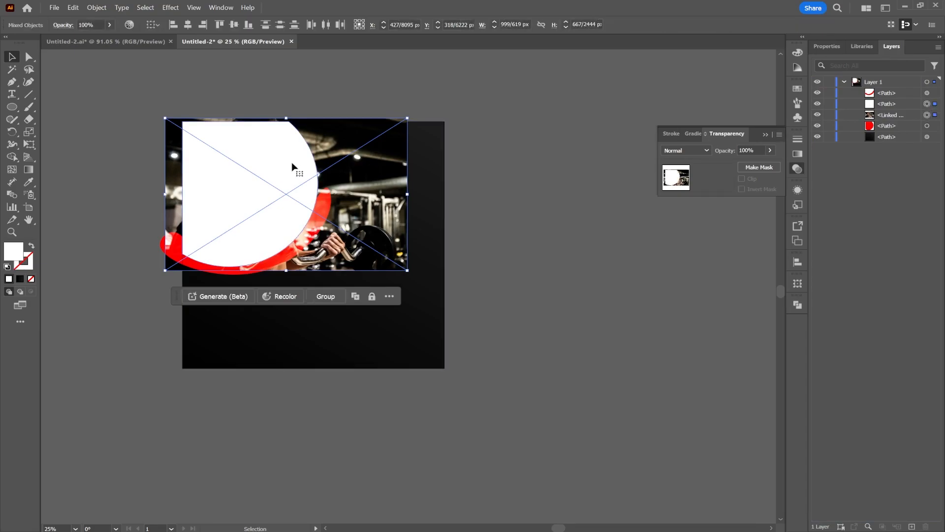
right_click(264, 164)
left_click(307, 323)
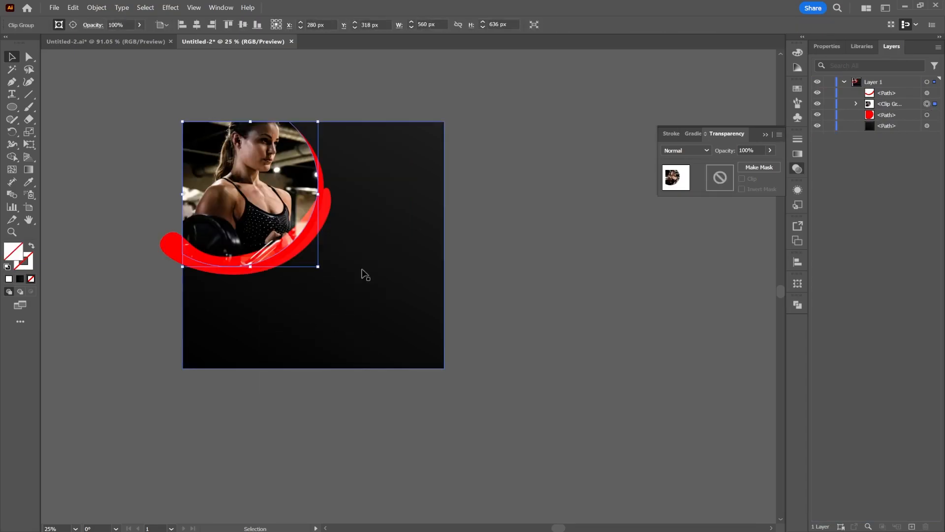
left_click(496, 230)
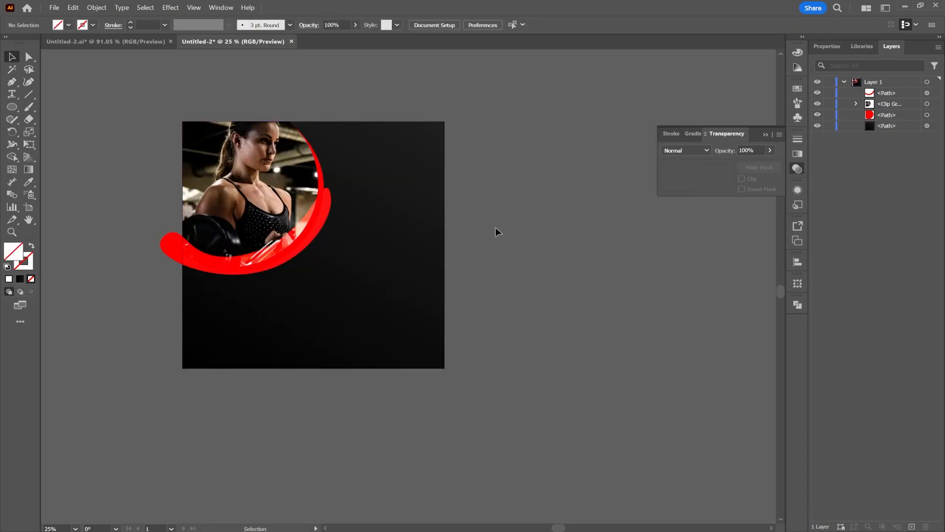
Apply a linear gradient fill to the red curved band and set its first color stop to red bf0000.
left_click(302, 242)
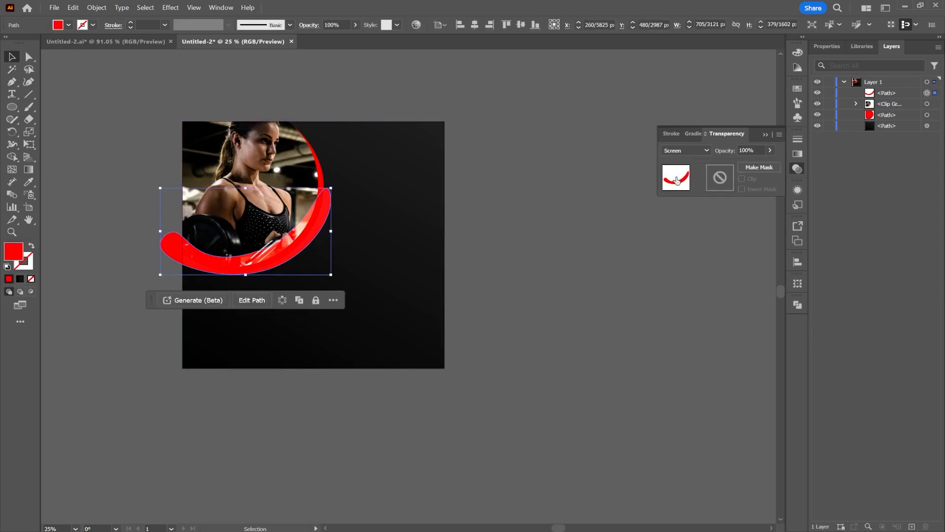
left_click(798, 154)
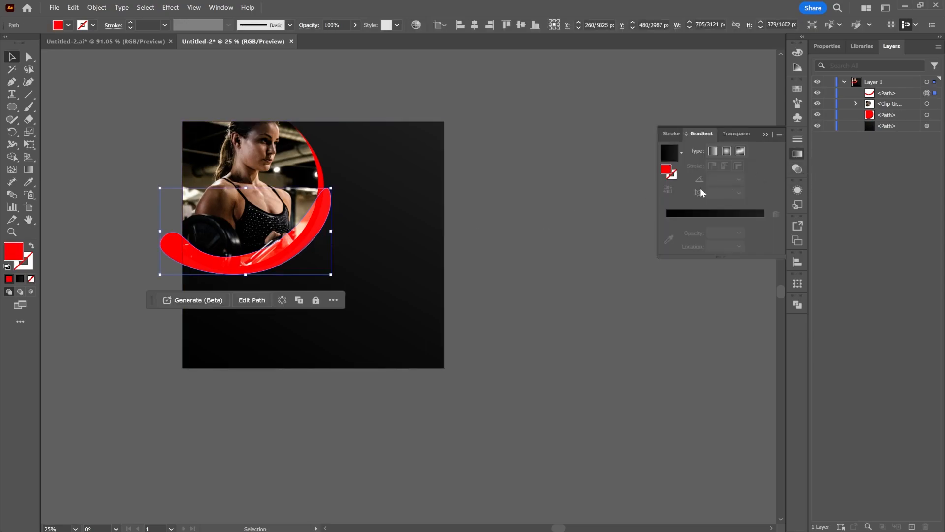
left_click(714, 151)
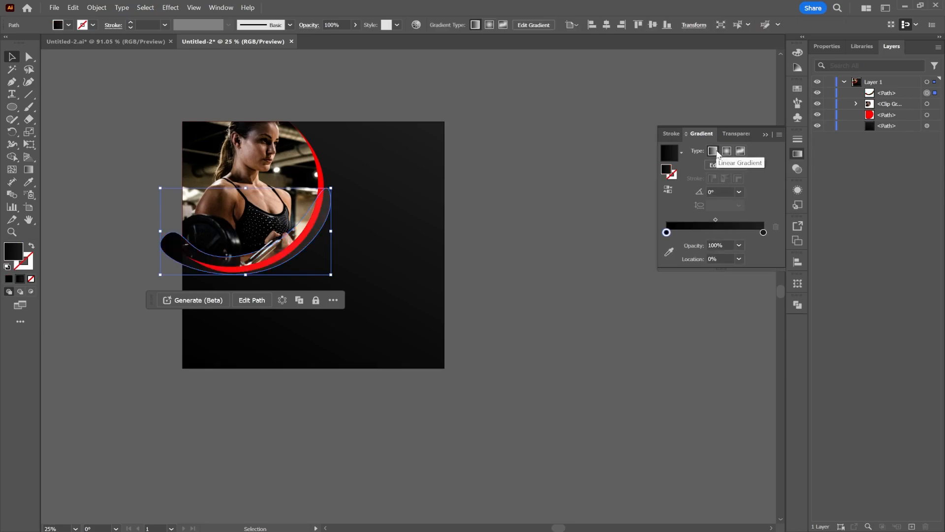
double_click(667, 232)
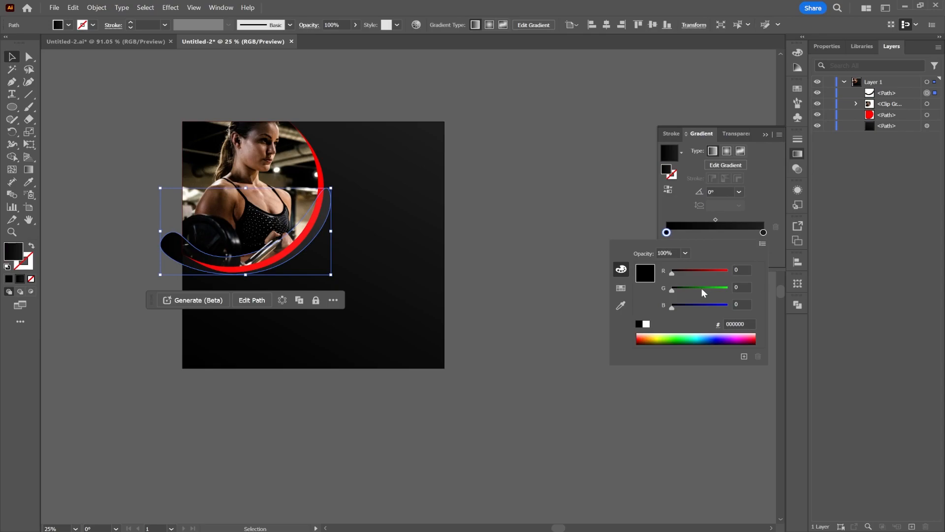
left_click_drag(697, 291, 637, 341)
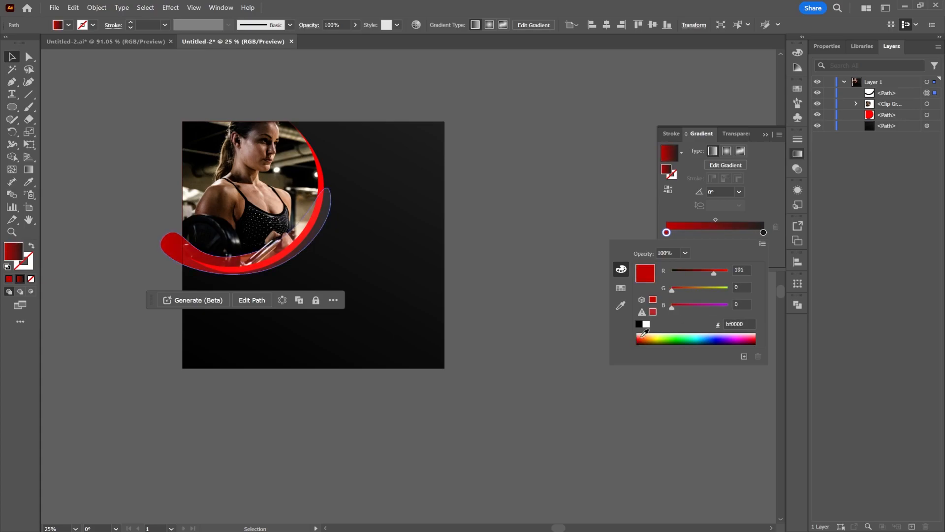
Set the last color stop of the curved band's gradient to dark red 550000.
left_click(763, 233)
double_click(763, 233)
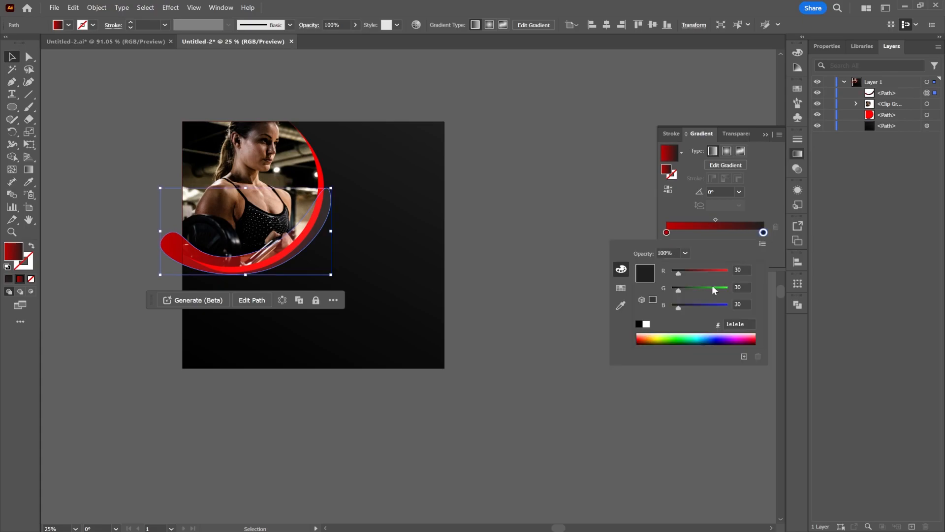
left_click_drag(661, 336, 625, 338)
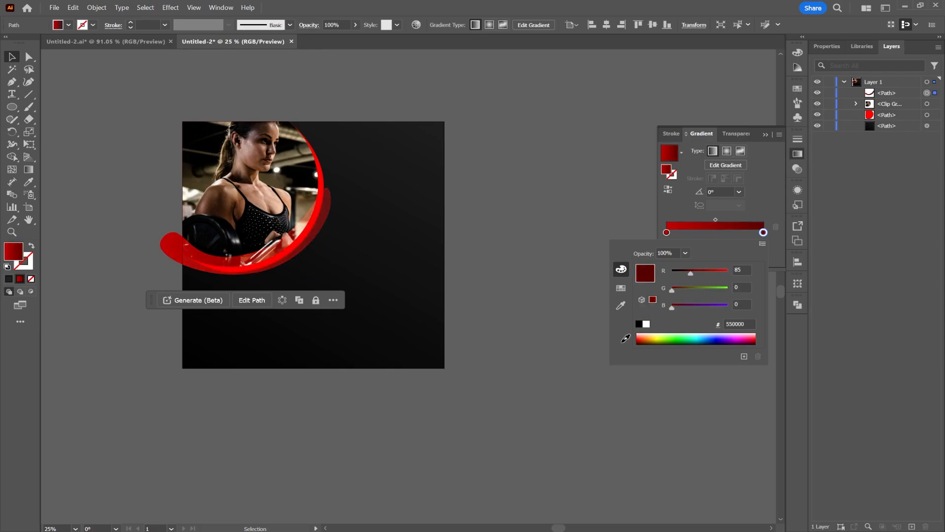
left_click(568, 152)
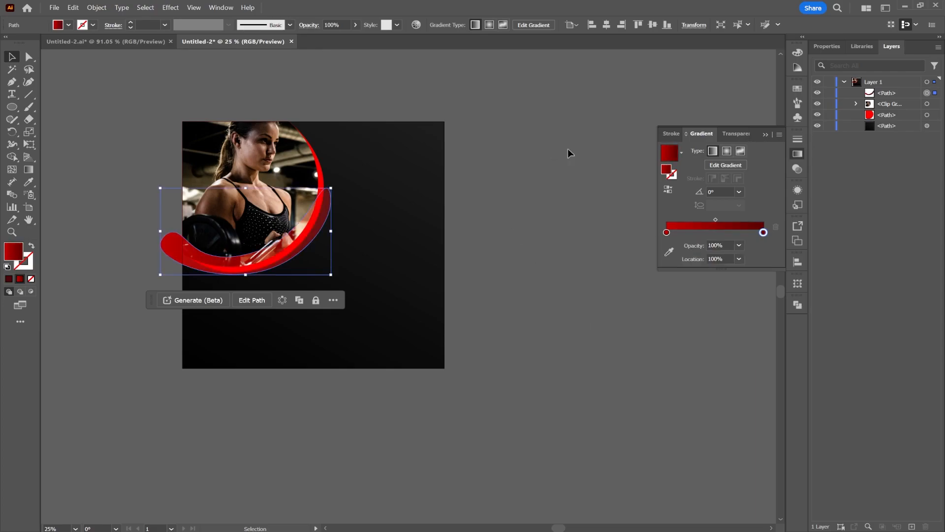
left_click(587, 163)
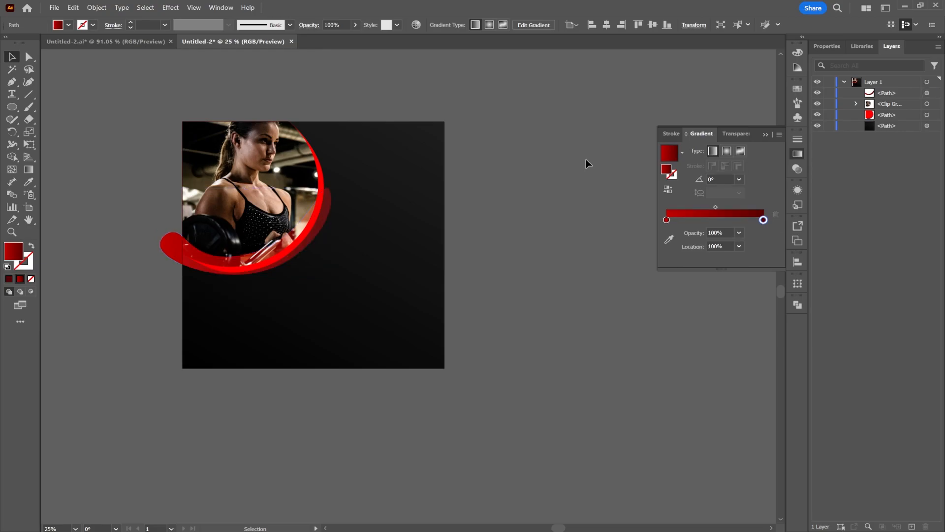
Reshape the red curved band's outer lower-right edge by moving its anchor points inward to follow the circle.
left_click(329, 222)
left_click(27, 59)
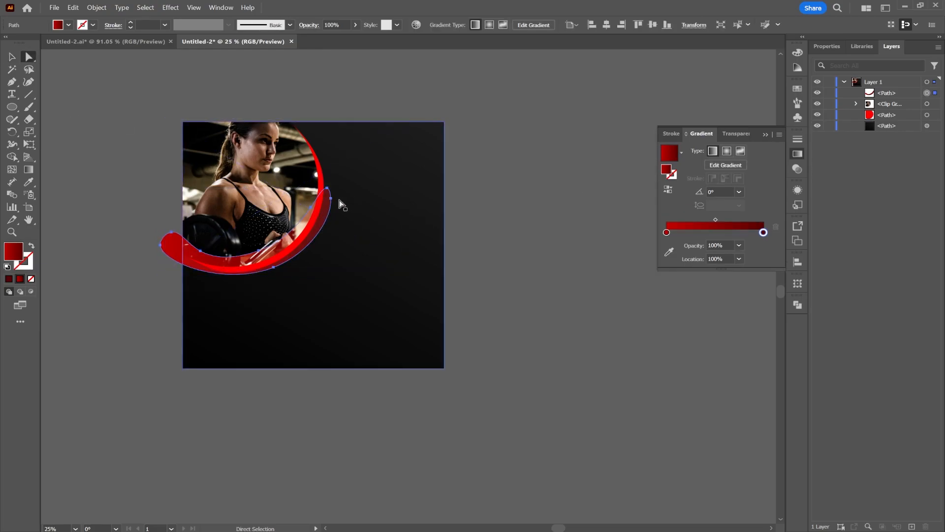
left_click_drag(332, 200, 329, 212)
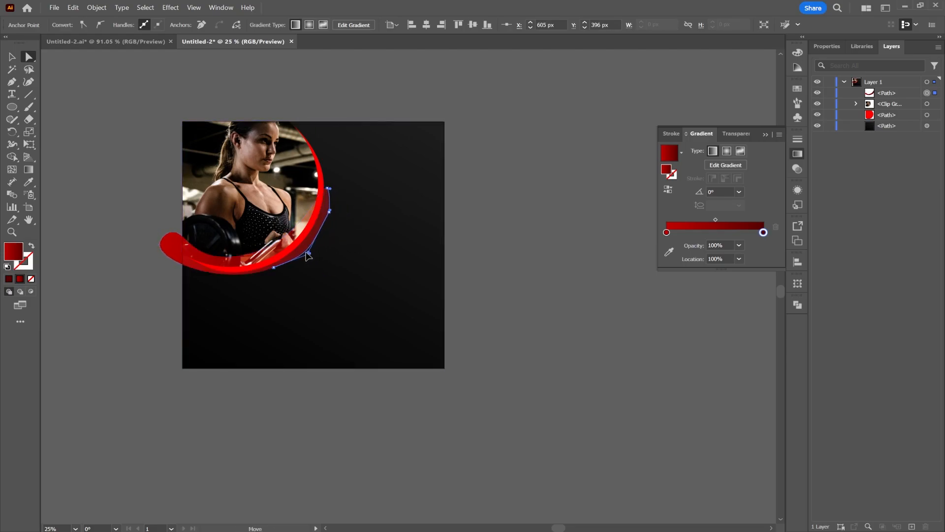
left_click_drag(300, 248, 321, 238)
left_click(472, 195)
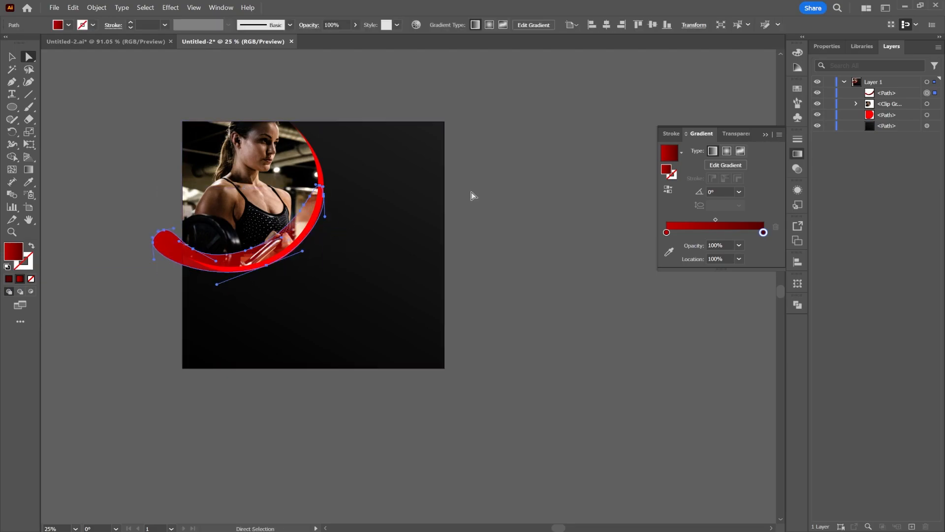
Duplicate the red curved band, place the copy lower on the artboard and reshape its outer edge.
left_click(299, 232)
right_click(294, 195)
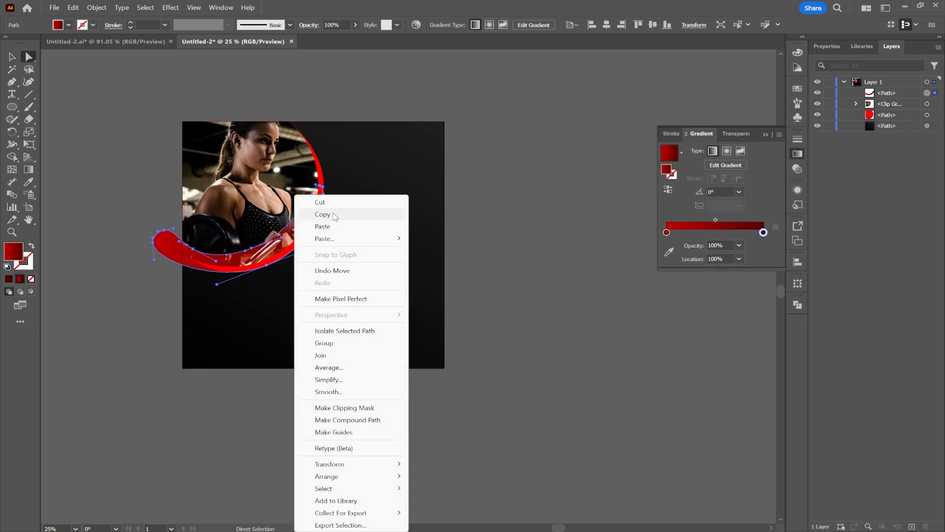
right_click(384, 195)
left_click(427, 226)
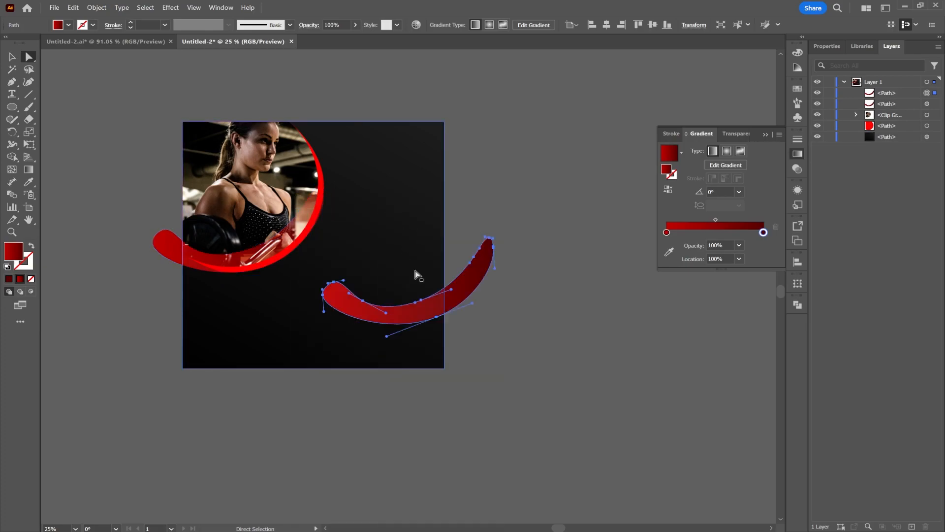
left_click_drag(458, 291, 405, 267)
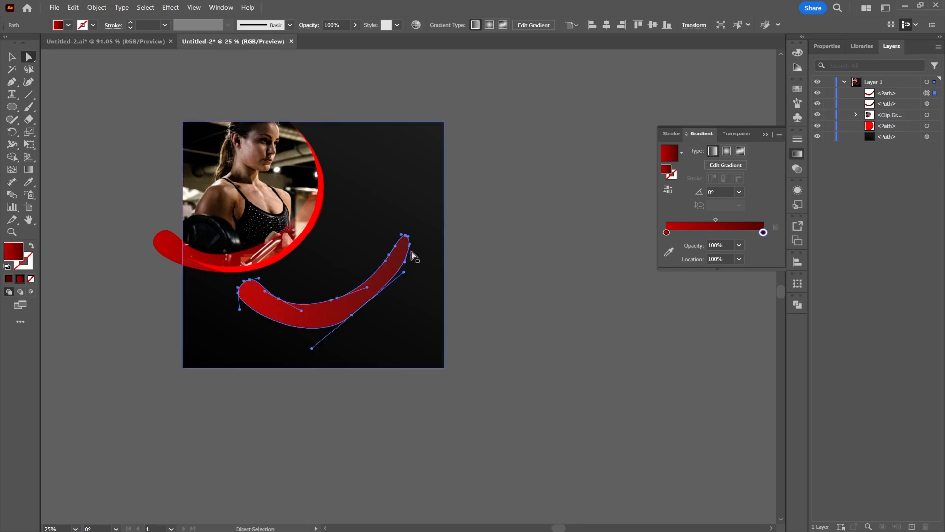
Lock the black background path and position the duplicate red band over the original band, slightly resized to fit.
left_click(414, 253, "shift")
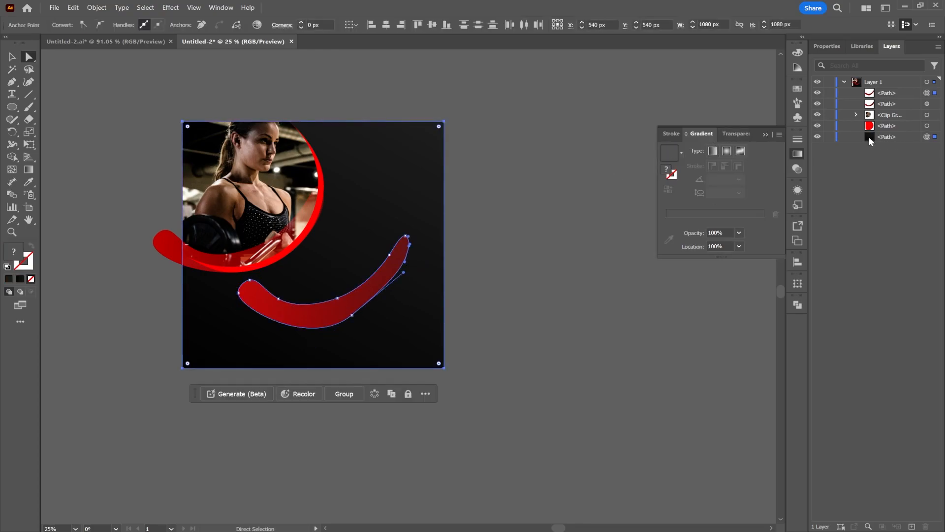
left_click(829, 137)
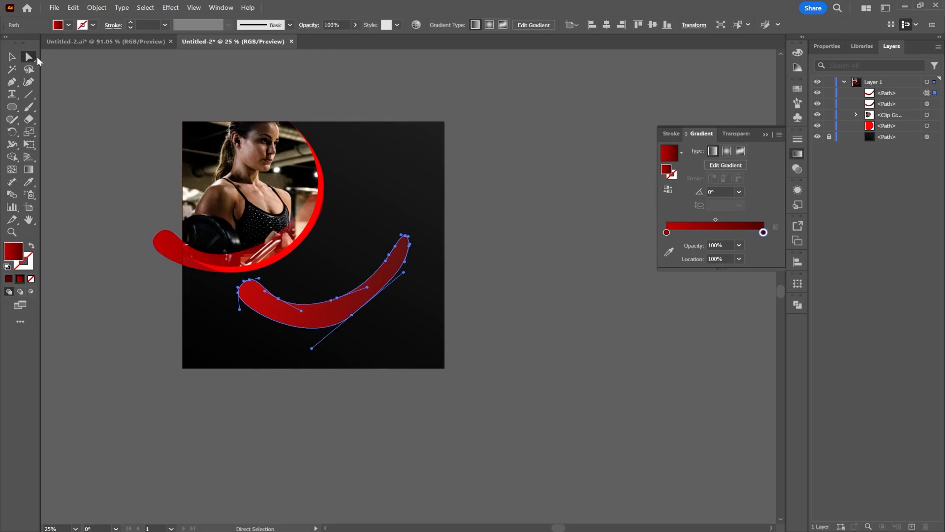
left_click(9, 58)
left_click_drag(408, 328, 389, 311)
left_click_drag(360, 269, 282, 238)
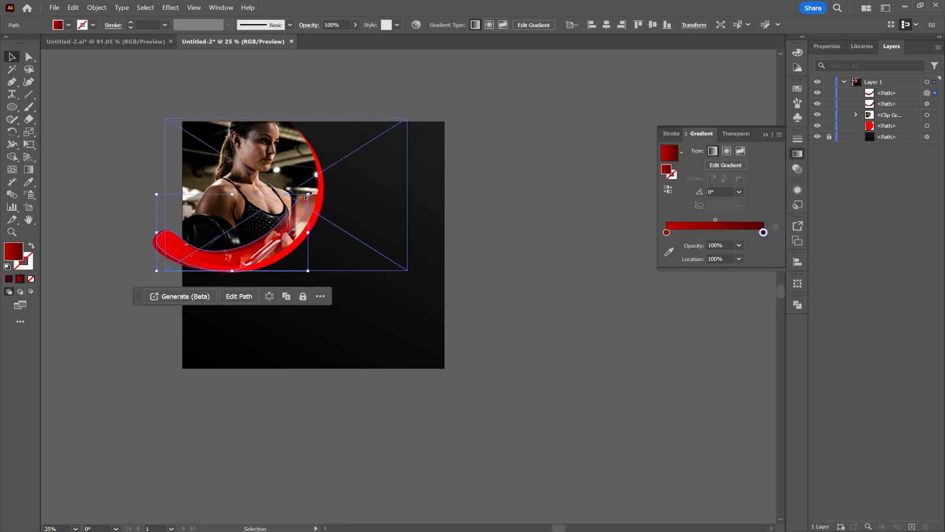
left_click(463, 158)
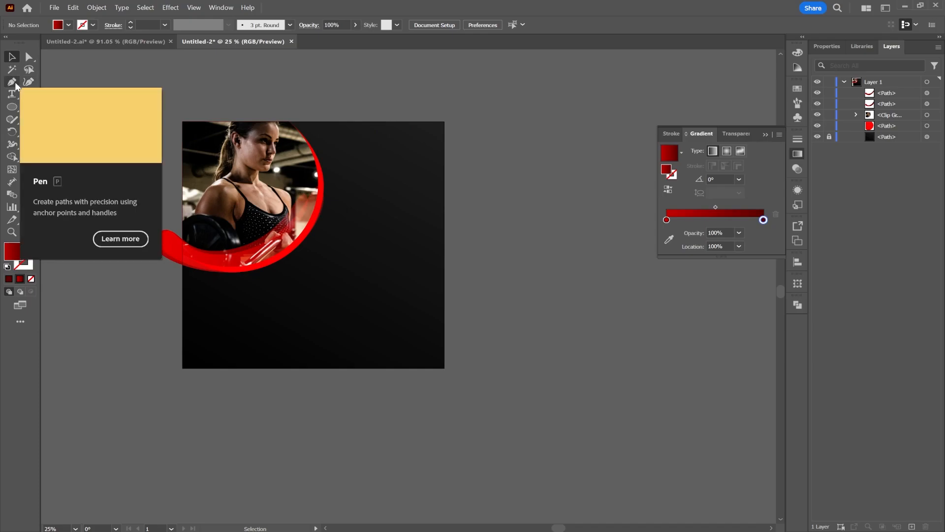
Draw a thin closed curved shape with the Pen tool along the red bands, from beyond their left end to the circle's right edge.
left_click(146, 225)
left_click_drag(225, 265, 263, 258)
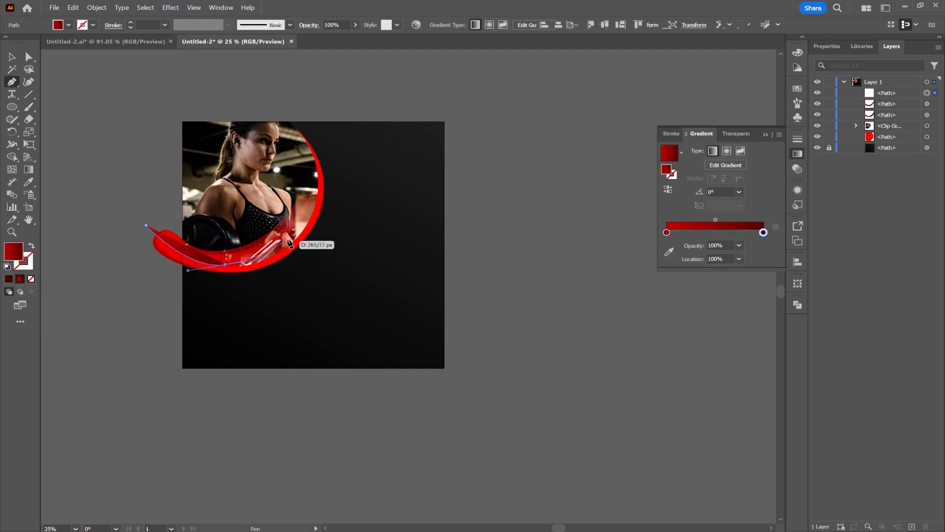
left_click_drag(311, 213, 317, 199)
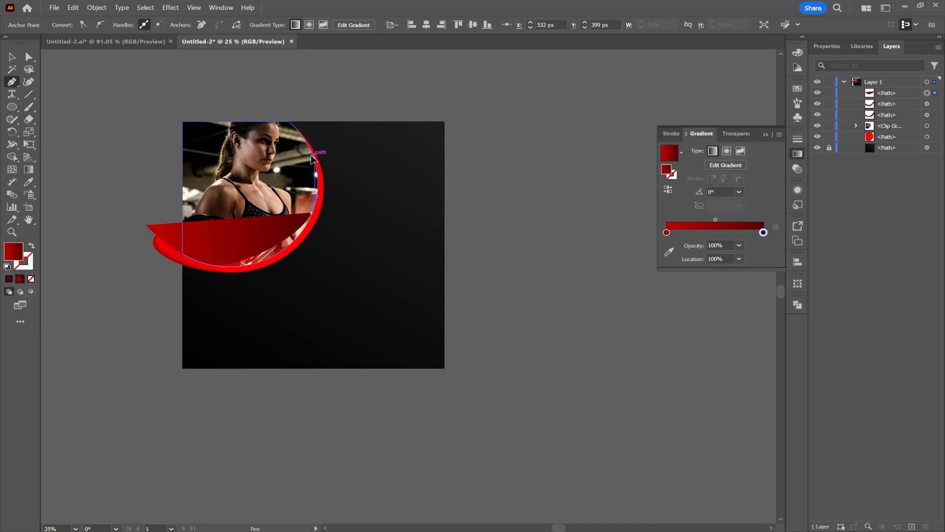
left_click_drag(312, 158, 304, 213)
key("ctrl+z")
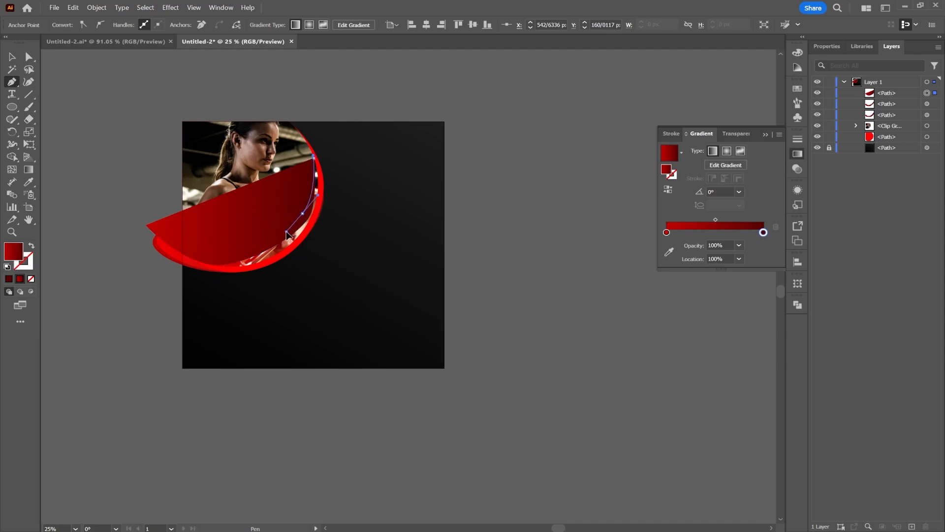
left_click_drag(253, 251, 220, 256)
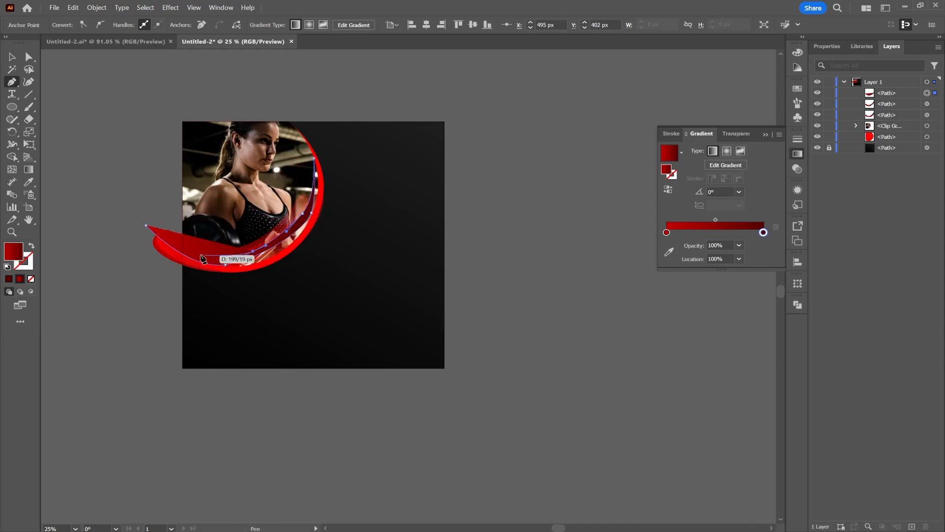
left_click_drag(187, 252, 162, 241)
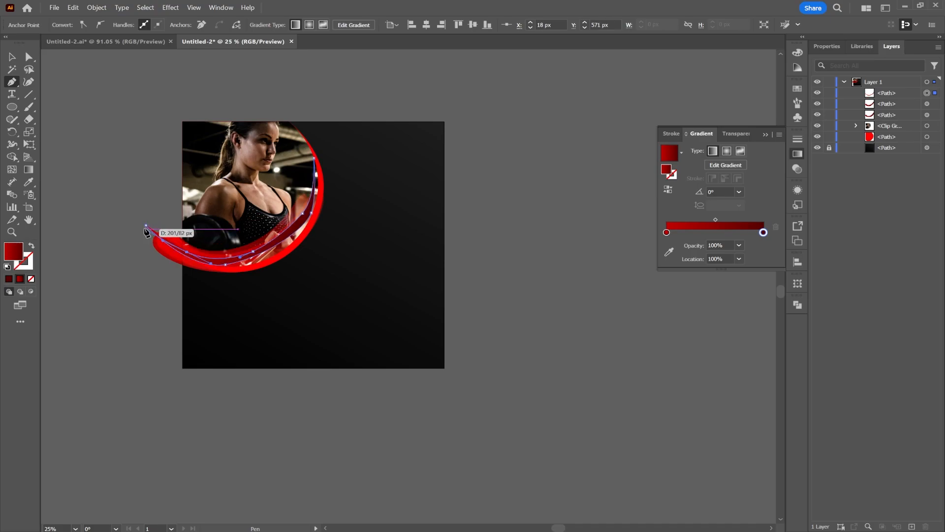
left_click(146, 227)
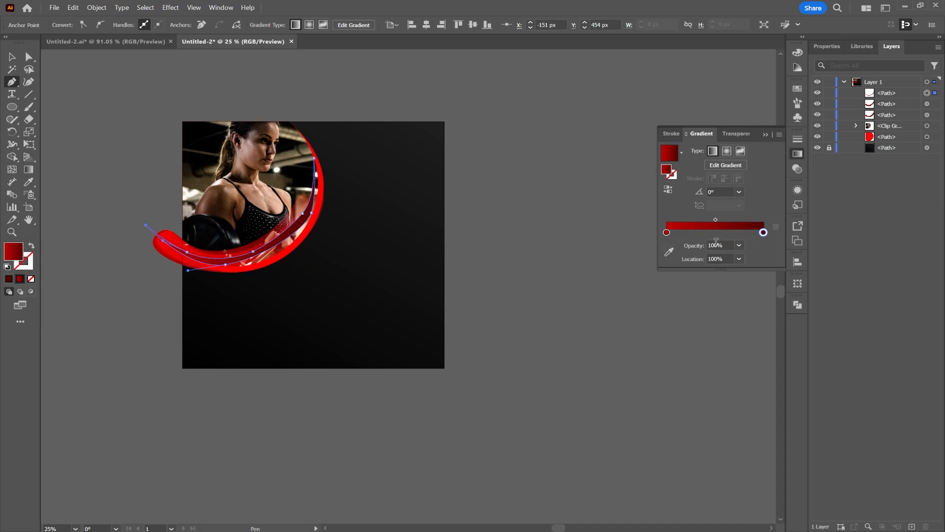
left_click(12, 55)
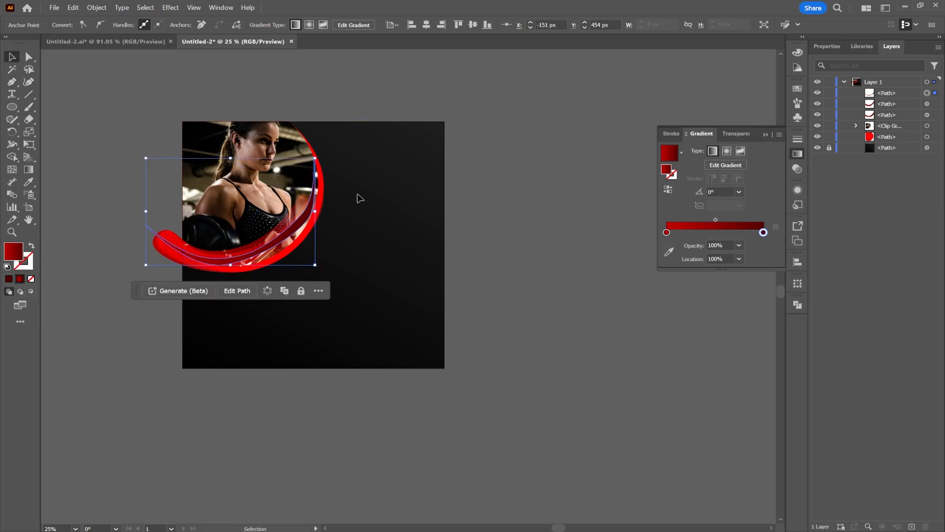
left_click(521, 196)
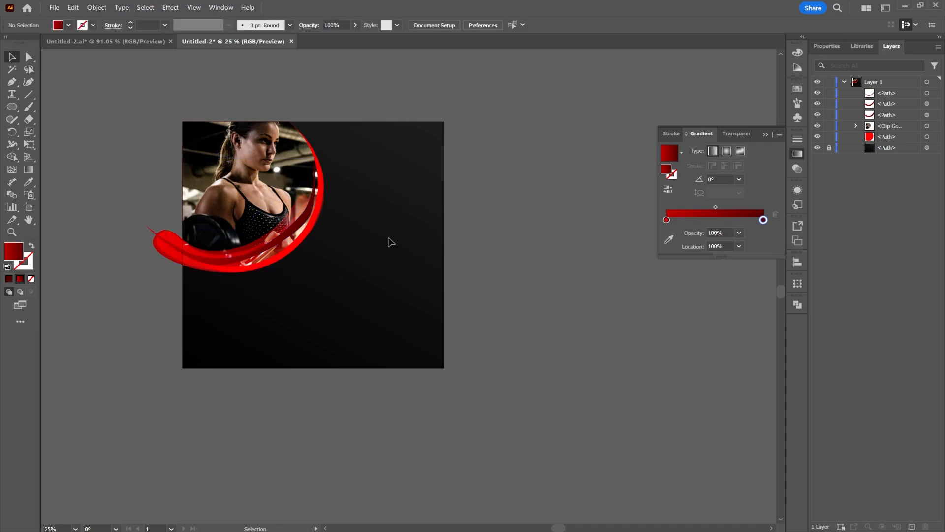
Set the blending mode of the thin curved shape to Screen.
left_click(294, 229)
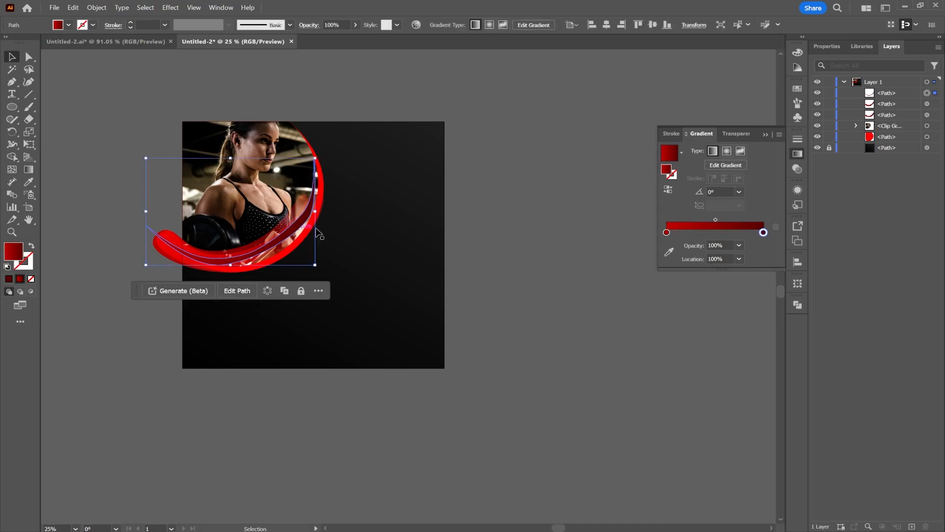
left_click(798, 169)
left_click(706, 149)
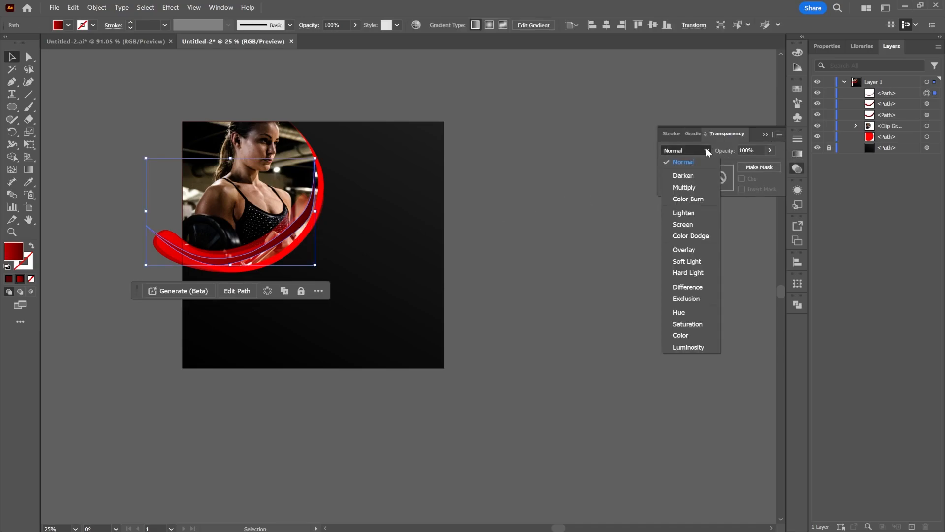
left_click(683, 225)
left_click(522, 164)
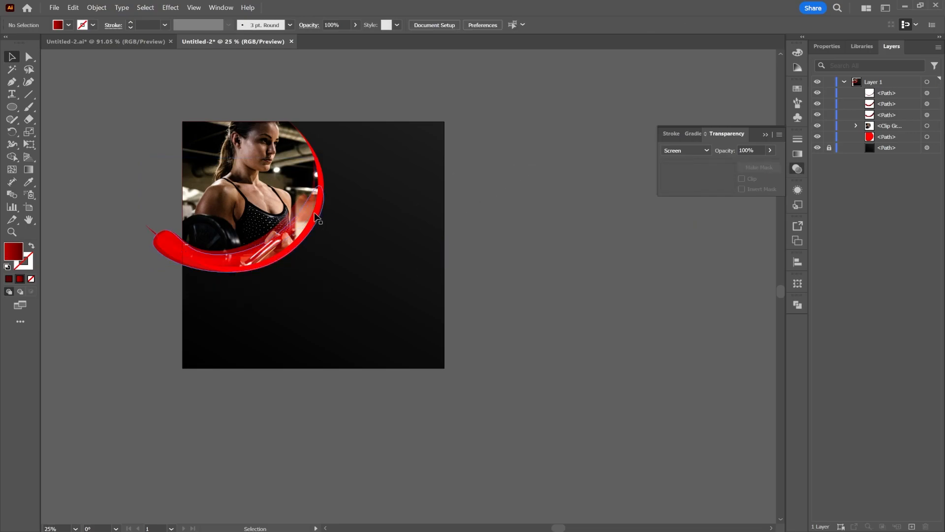
Widen the duplicate red band slightly so its right end reaches the edge of the circle.
left_click(307, 202)
left_click_drag(308, 232, 318, 235)
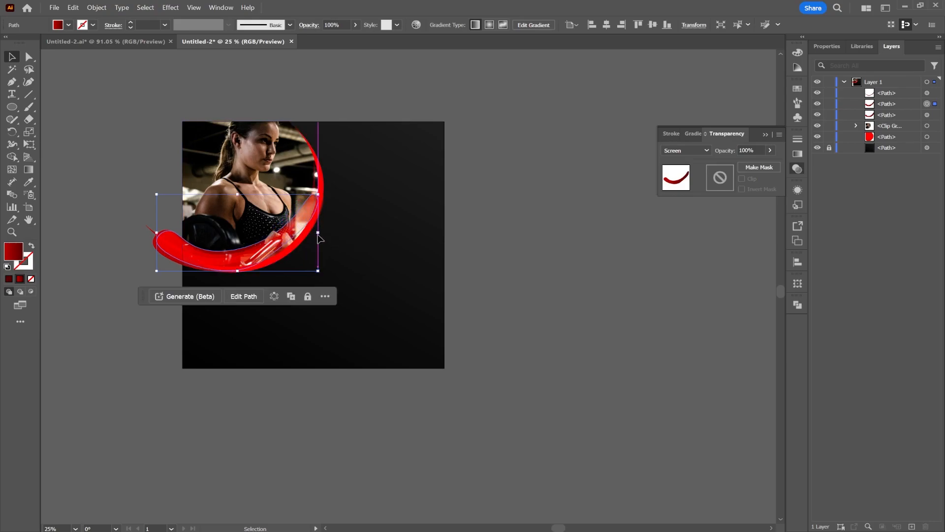
left_click(525, 277)
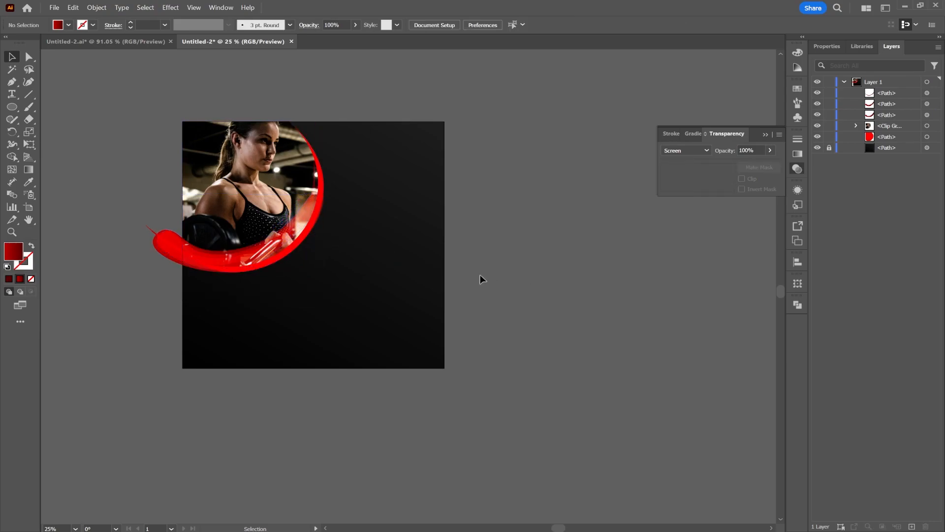
In the Untitled-2.ai banner, select and copy the "Shape your" and "Perfect body" headings, the Lorem ipsum paragraph and its red line.
left_click(138, 43)
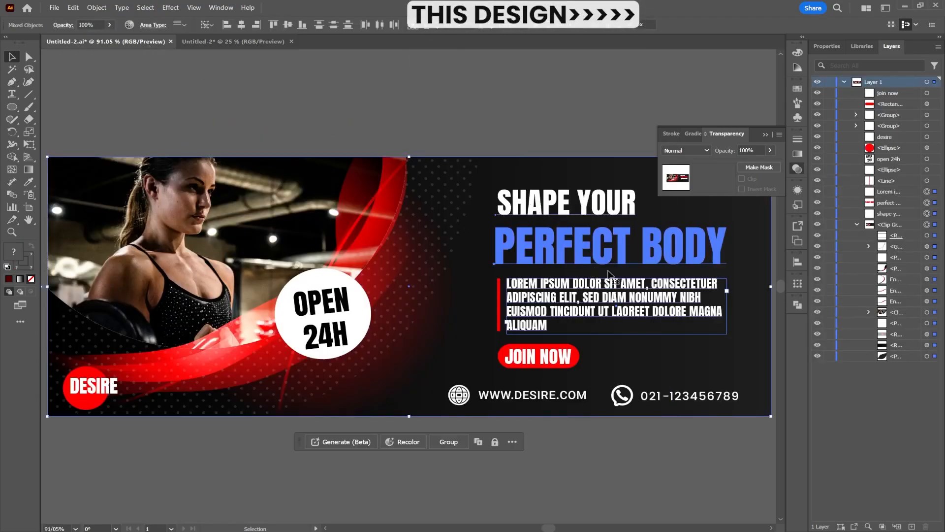
left_click(585, 120)
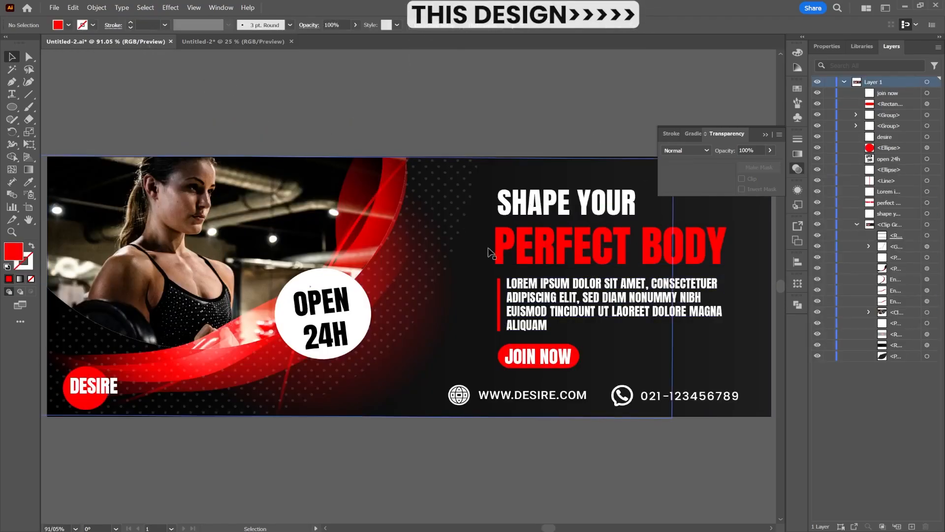
left_click(539, 356)
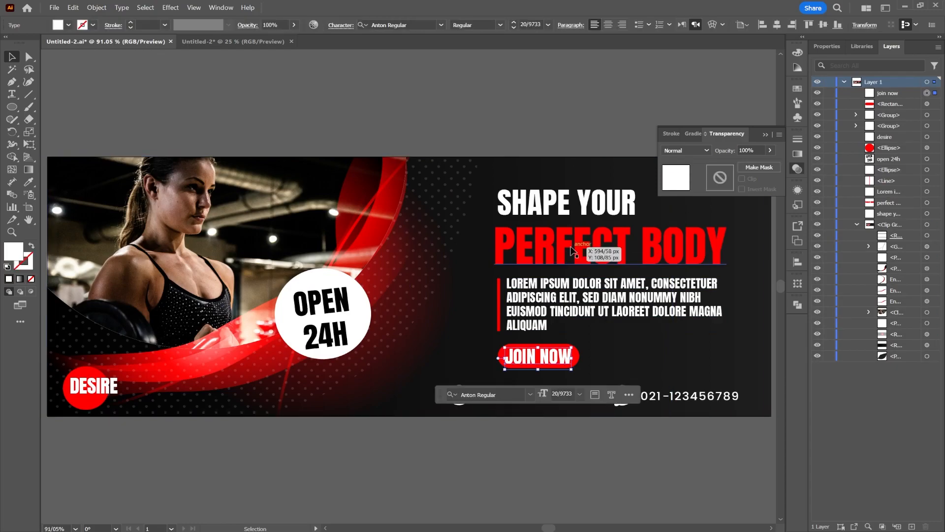
left_click(578, 247)
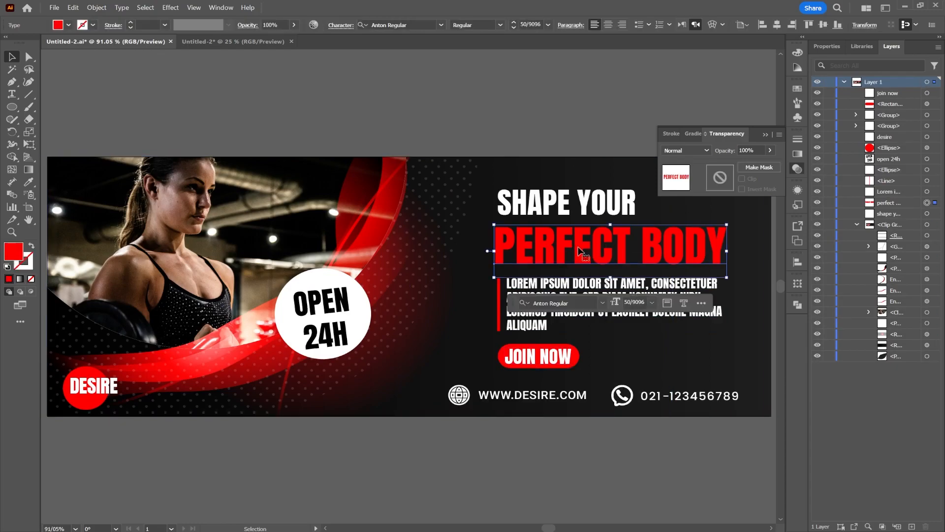
left_click(564, 211, "shift")
left_click(559, 288, "shift")
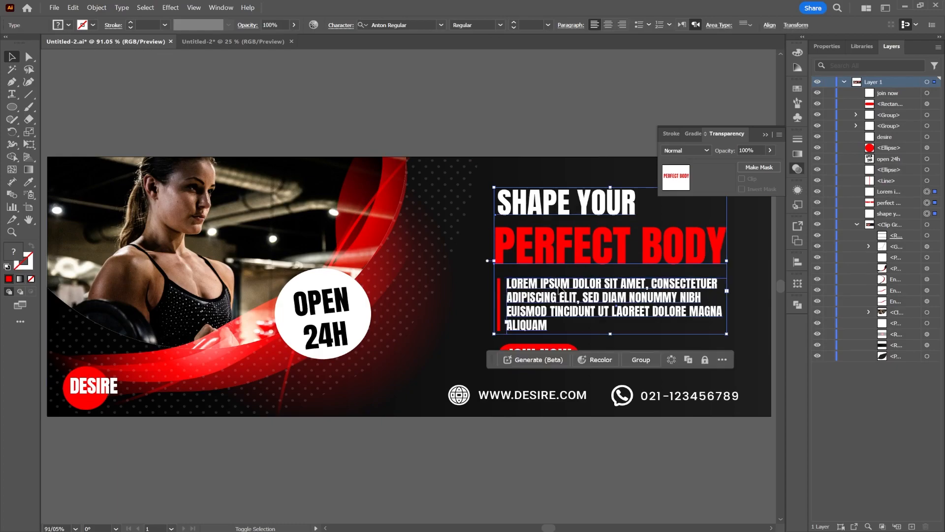
left_click(500, 303, "shift")
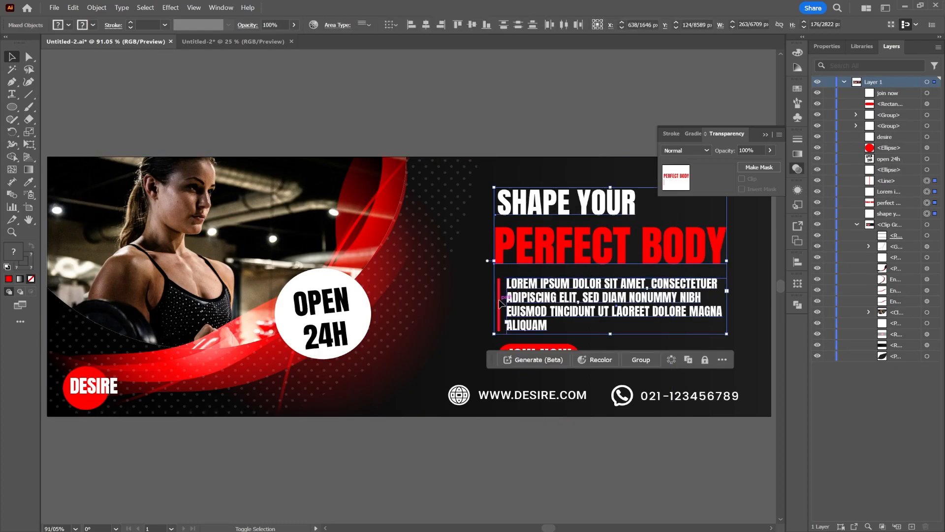
key("a")
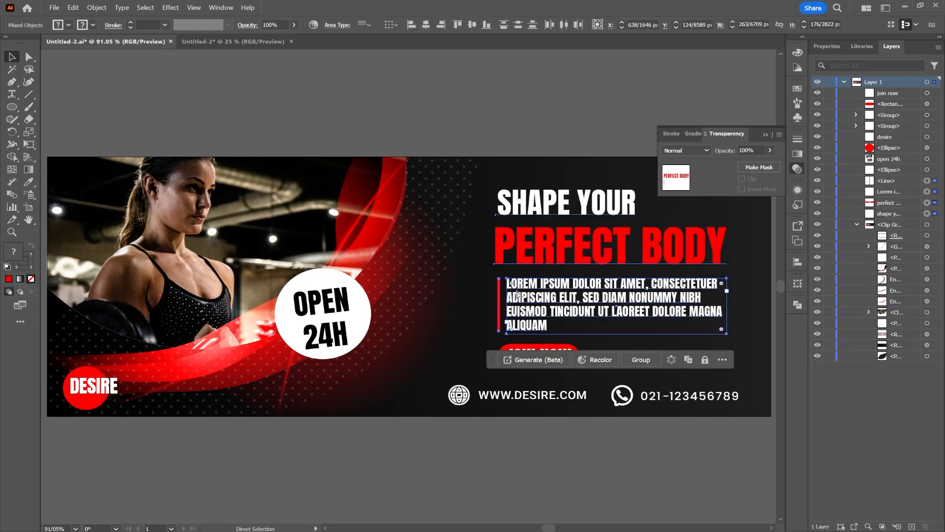
Paste the copied headings, paragraph and line into the square design, scaled to about 553 px wide and placed beside the photo.
left_click(234, 42)
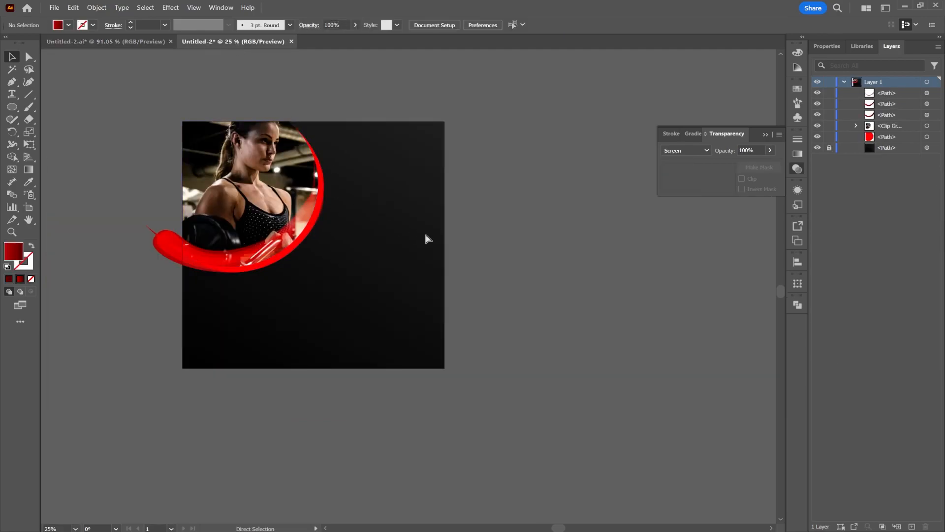
key("ctrl+v")
left_click_drag(416, 308, 414, 350)
left_click_drag(368, 298, 389, 168)
mouse_move(474, 178)
left_mouse_down()
mouse_move(451, 178)
mouse_move(476, 178)
left_mouse_up()
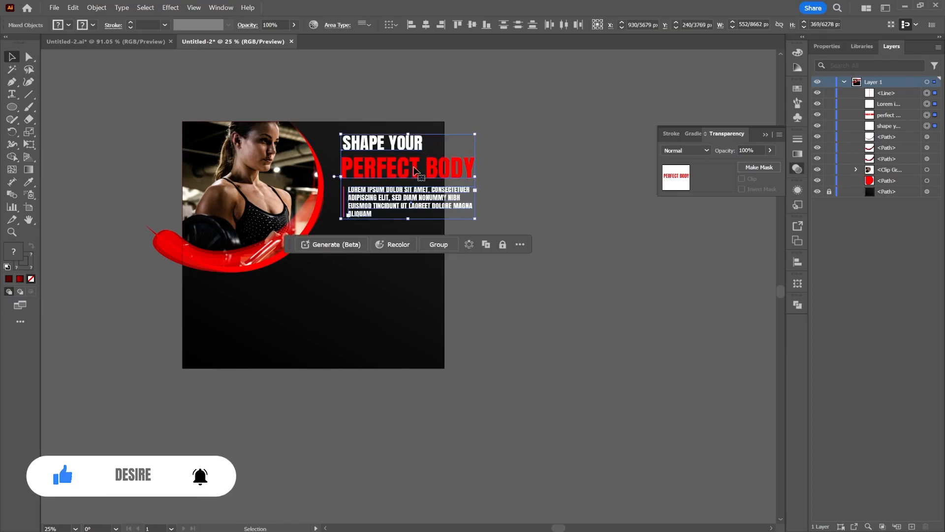
Break the "Perfect body" heading into two lines, with "Body" on the second line.
double_click(421, 165)
key("Return")
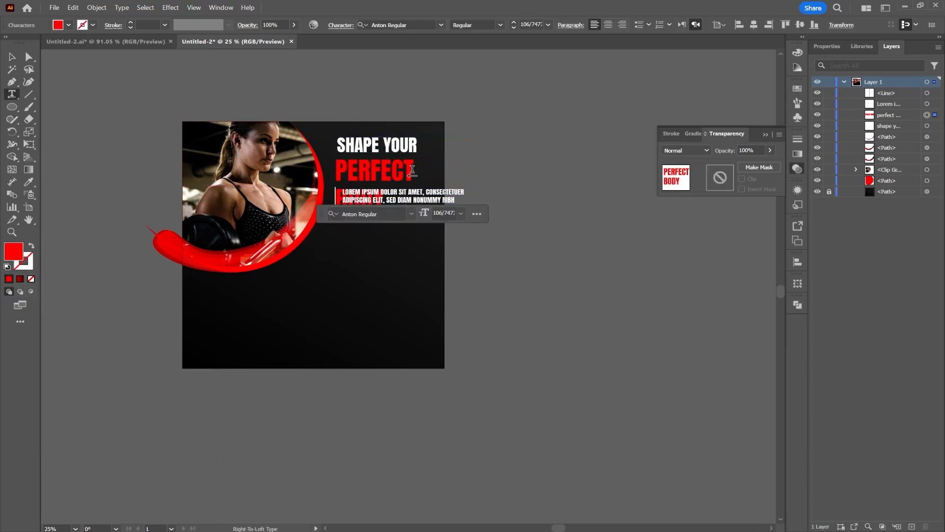
left_click(14, 57)
Move the Lorem ipsum paragraph below the "Body" line and narrow its text frame to align with the headings.
left_click_drag(431, 200, 418, 245)
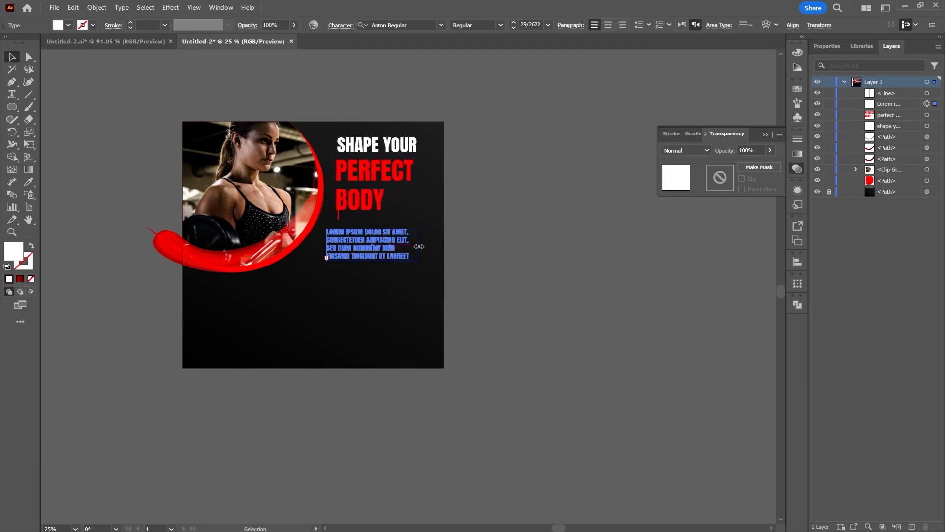
left_click_drag(330, 247, 340, 246)
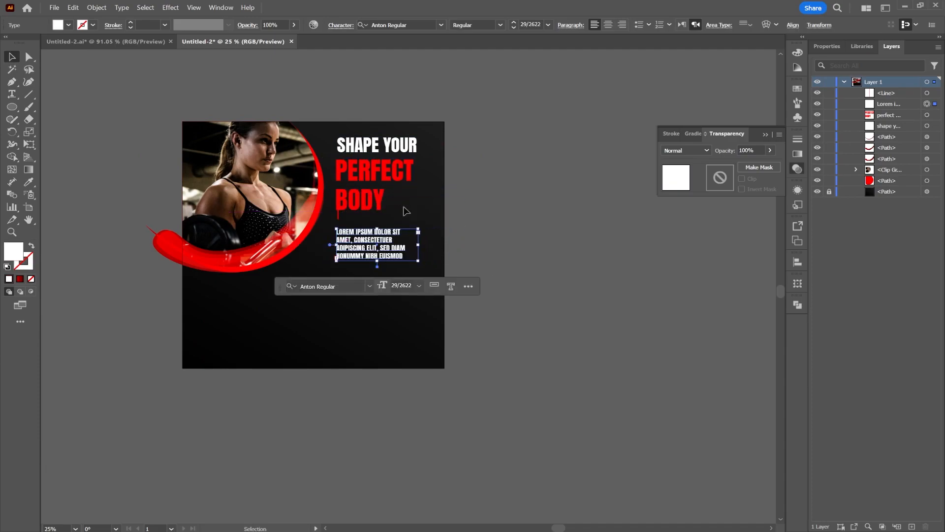
Set the Lorem ipsum paragraph's font size to 24 pt and move the red line down beside it.
left_click(513, 28)
left_click(514, 27)
left_click(514, 28)
left_click(476, 228)
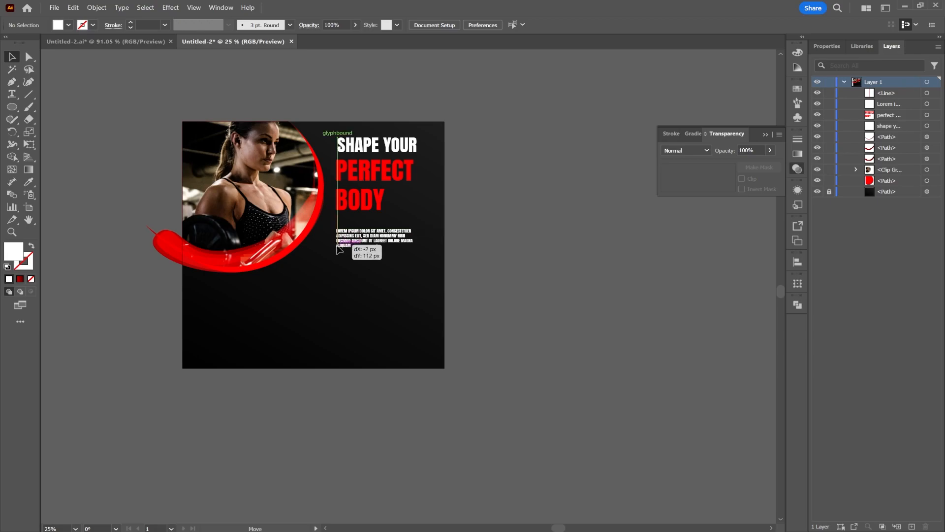
left_click(363, 241)
left_click(515, 22)
left_click(514, 23)
left_click(515, 22)
left_click(515, 28)
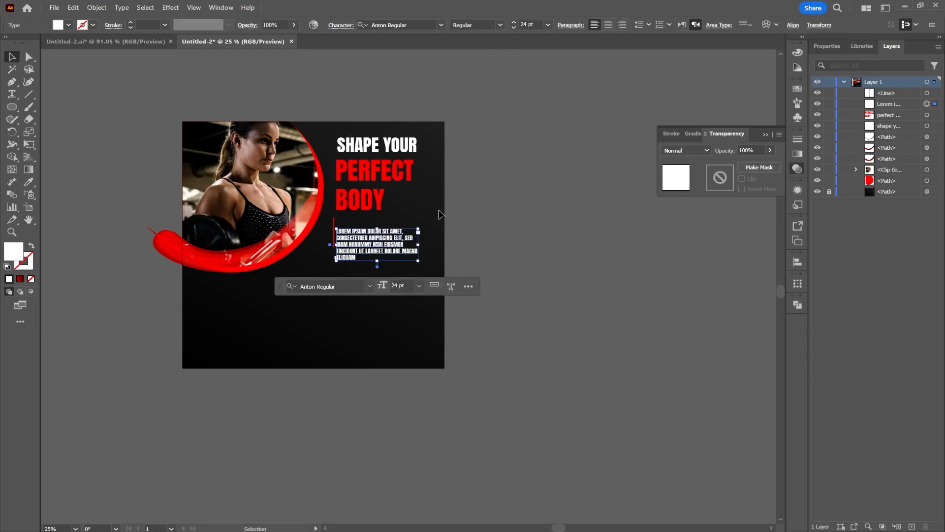
Fit the red line to the height of the paragraph's left edge and move both up close under the "Body" line.
scroll(337, 241, "up", 4)
left_click_drag(337, 242, 326, 267)
left_click_drag(326, 312, 326, 318)
left_click(379, 255, "shift")
left_click_drag(379, 254, 380, 228)
scroll(441, 203, "down", 3)
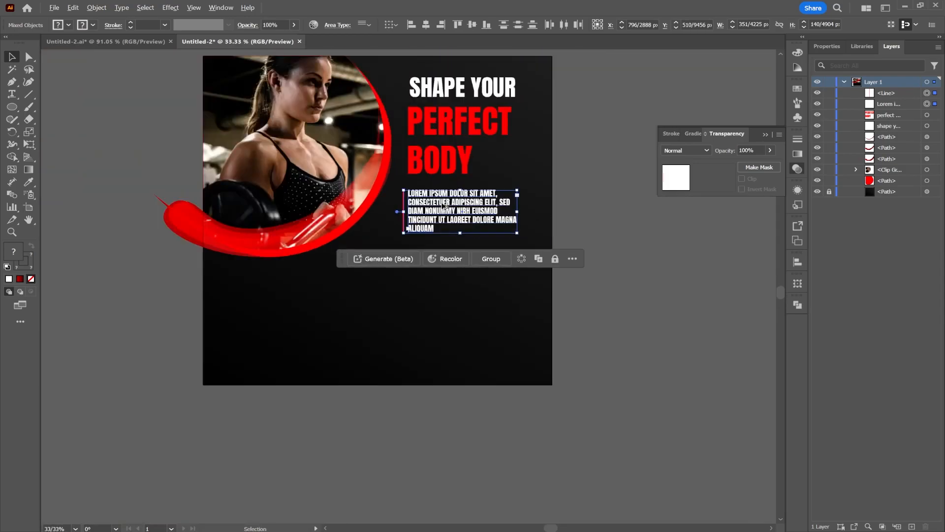
left_click(598, 92)
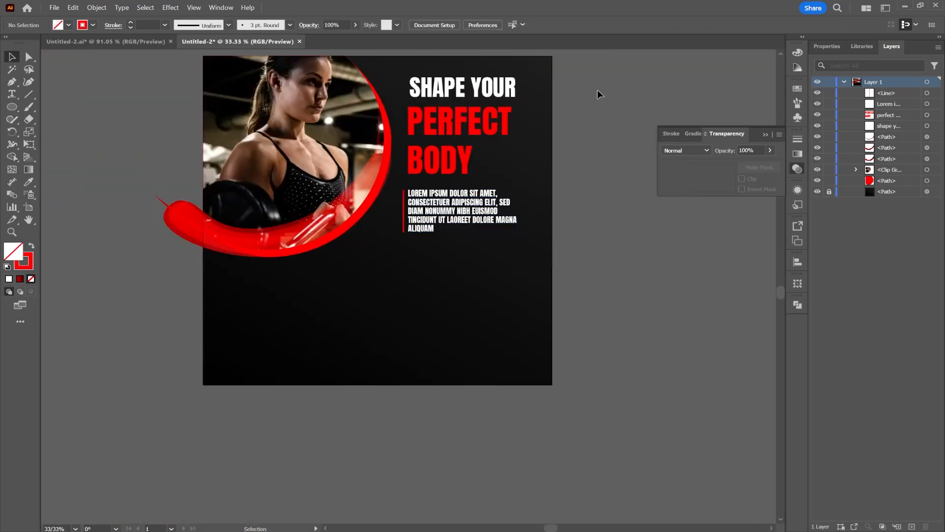
Using the banner's "Open 24H" circle as reference, create a 729 px circle in the square design and fill it white without a stroke.
left_click(104, 42)
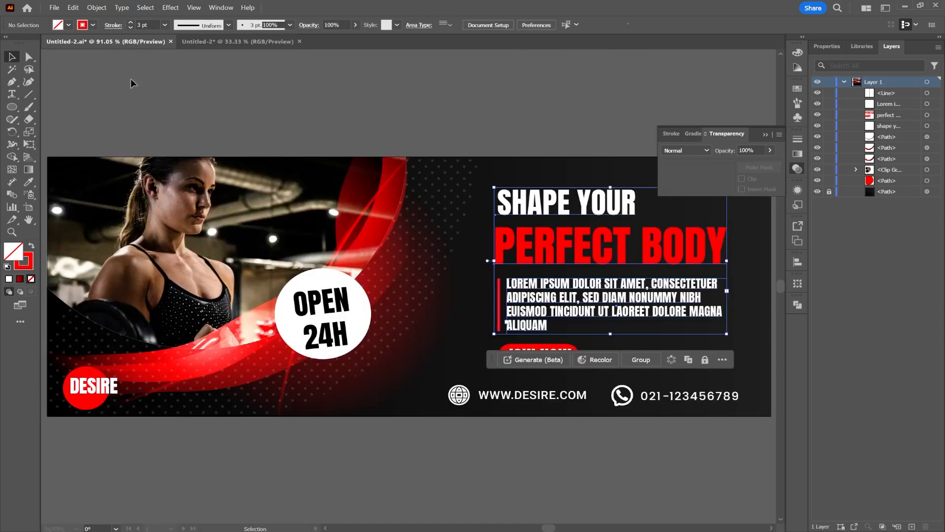
left_click(345, 310)
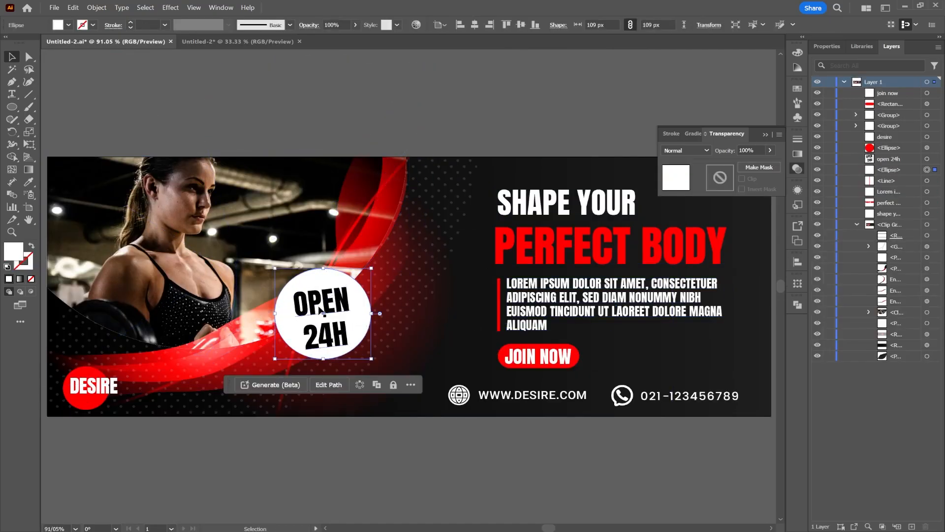
left_click(241, 42)
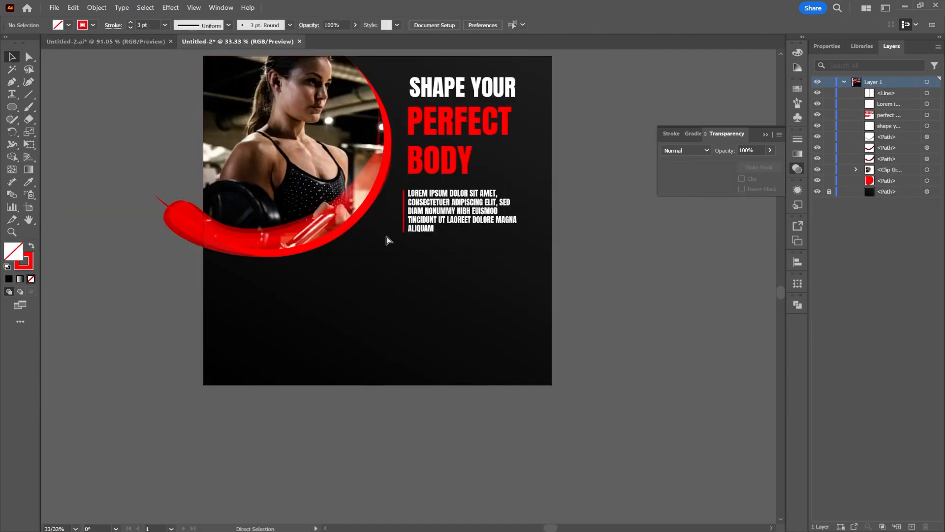
left_click(334, 273)
left_click(462, 289)
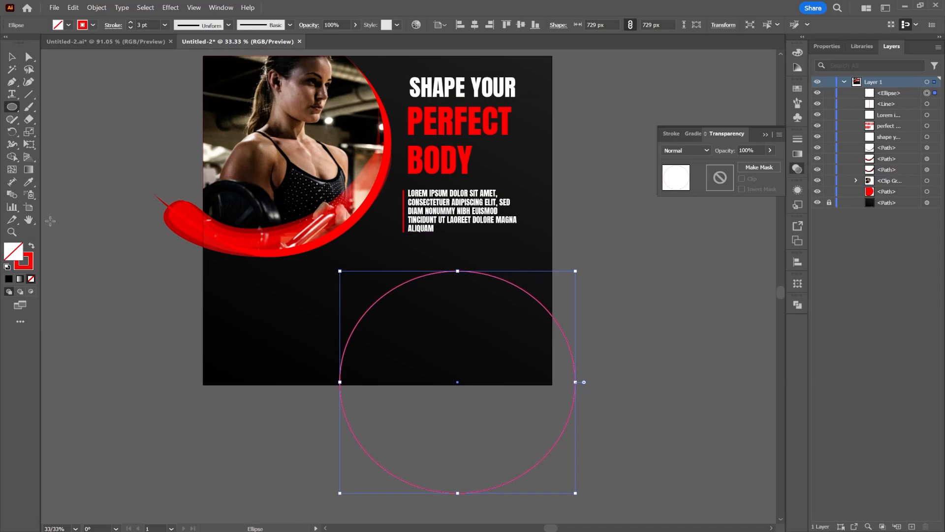
left_click(30, 248)
left_click(68, 24)
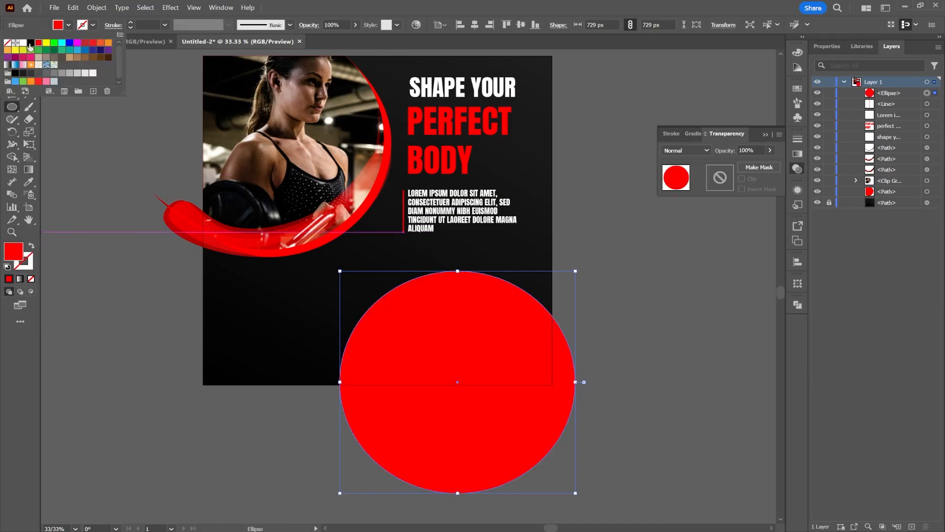
left_click(23, 50)
left_click(23, 43)
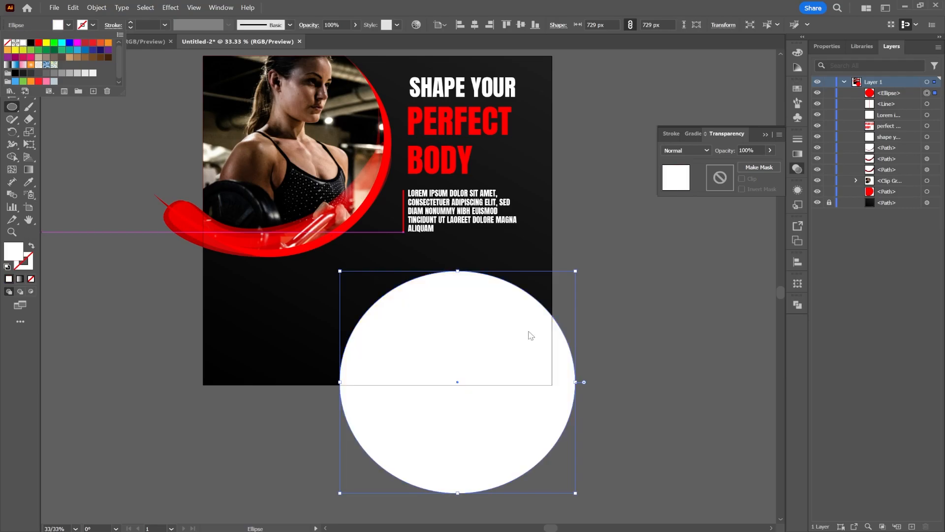
Shrink the white circle to about 184 px and place it over the red curve at the photo's lower edge.
left_click(576, 383)
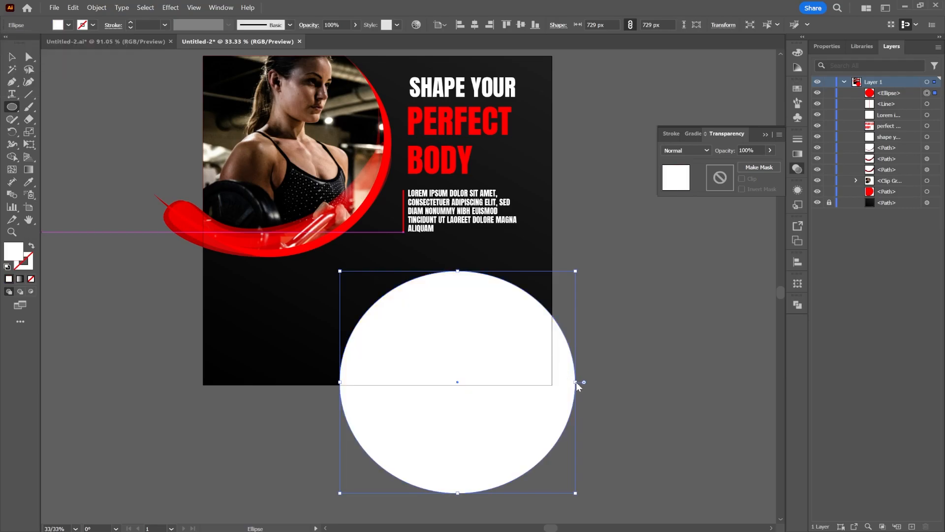
left_click(575, 381)
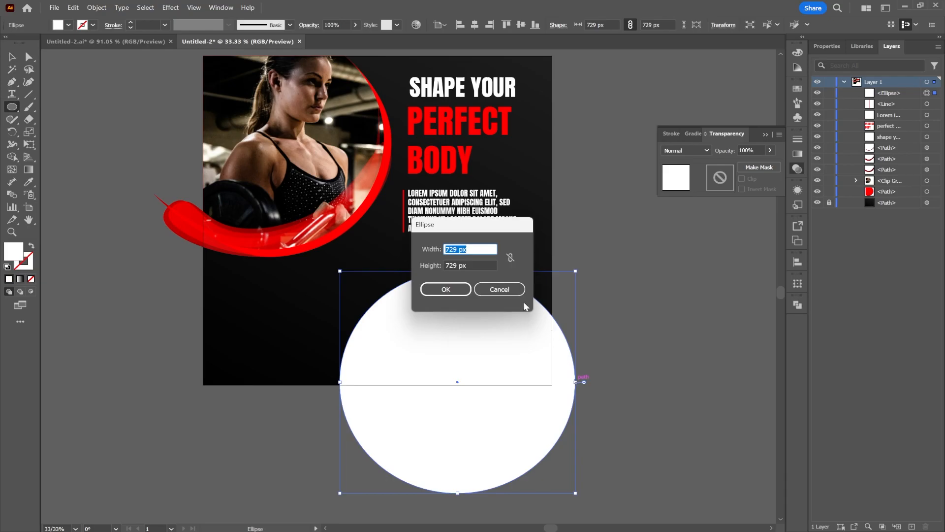
left_click(499, 289)
left_click_drag(577, 383, 365, 319)
key("ctrl+z")
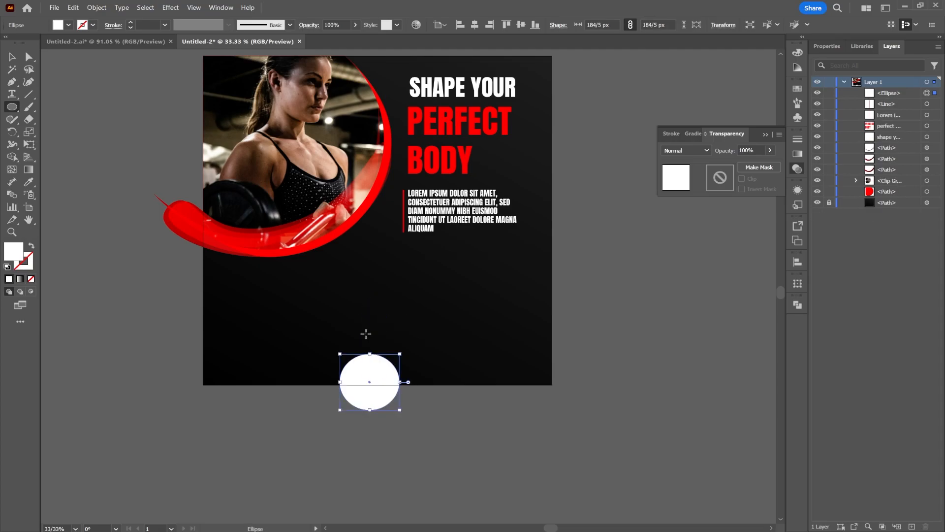
key("v")
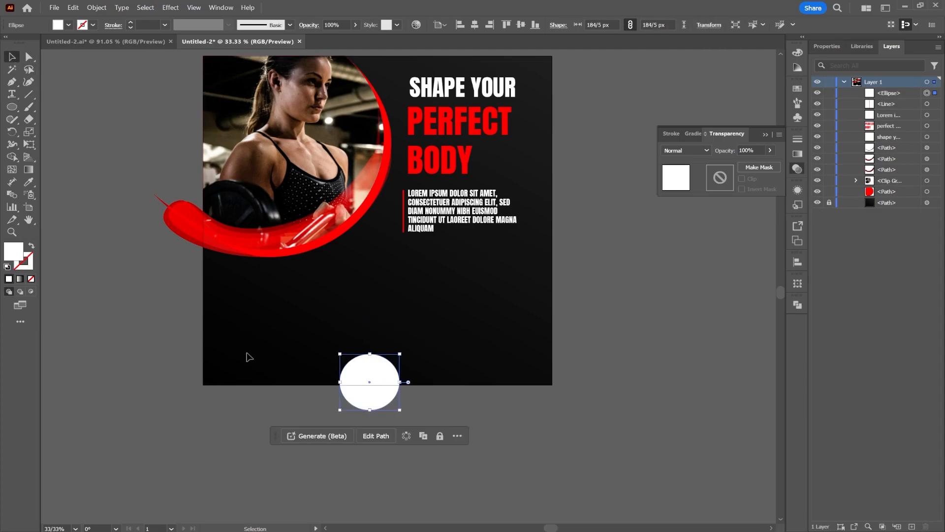
left_click_drag(343, 375, 305, 220)
Paste the banner's "Open 24H" text onto the white circle and enlarge it to about 49 pt.
key("ctrl+v")
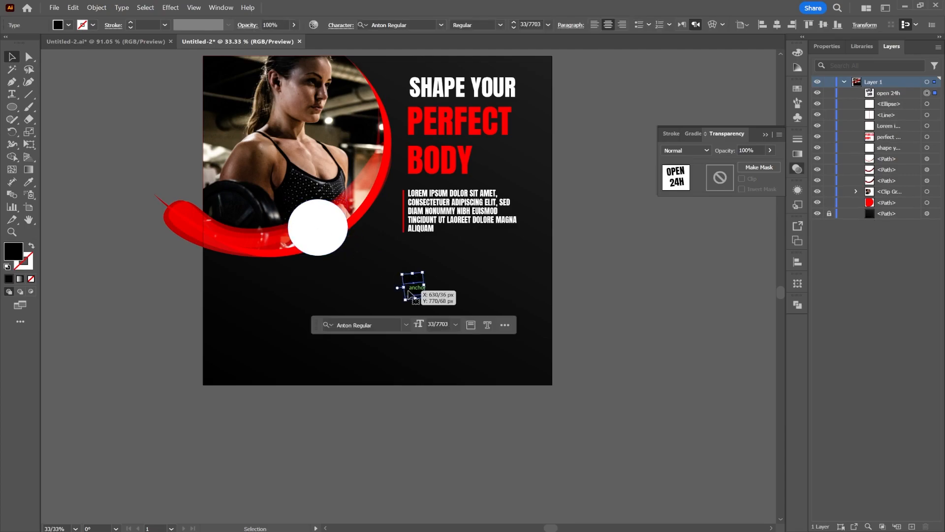
left_click_drag(412, 294, 337, 277)
scroll(317, 235, "up", 3)
scroll(446, 266, "down", 4)
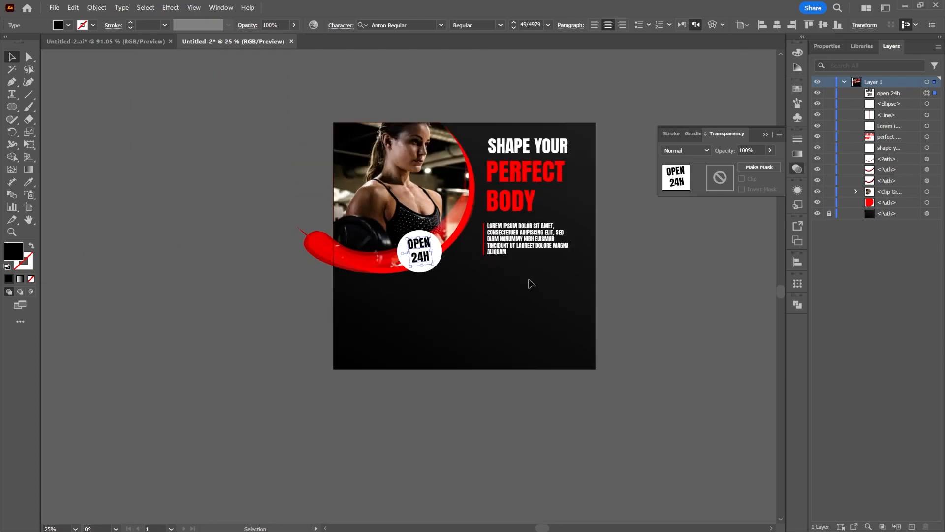
left_click(627, 255)
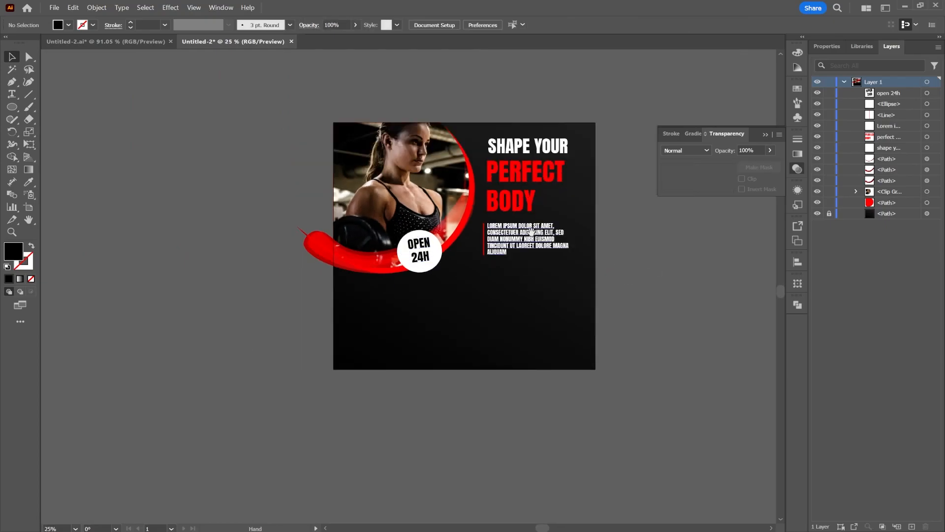
Move the headings, Lorem ipsum paragraph and red line together straight down to free space above "Shape your".
scroll(518, 237, "right", 2)
left_click(444, 240)
left_click(423, 233, "shift")
left_click(440, 193, "shift")
left_click(453, 150, "shift")
left_click_drag(451, 228, 452, 262)
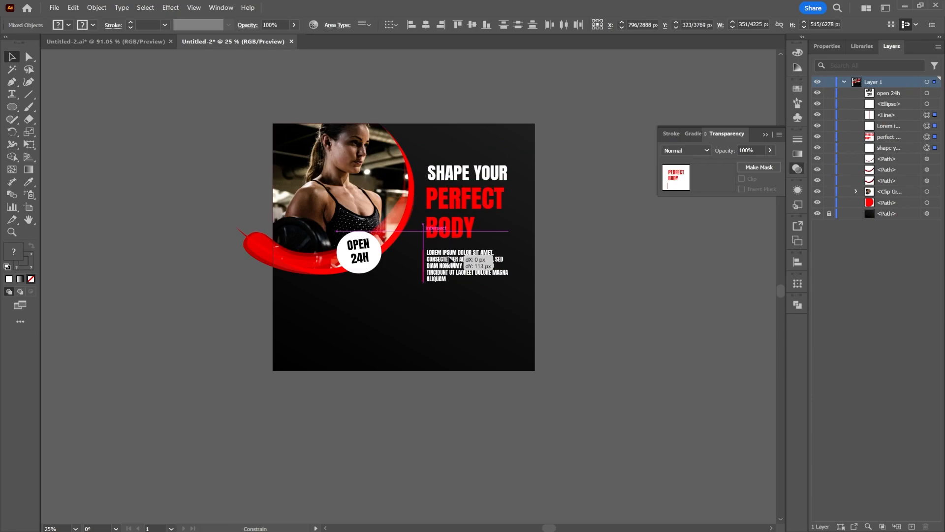
left_click_drag(449, 260, 450, 264)
left_click(208, 153)
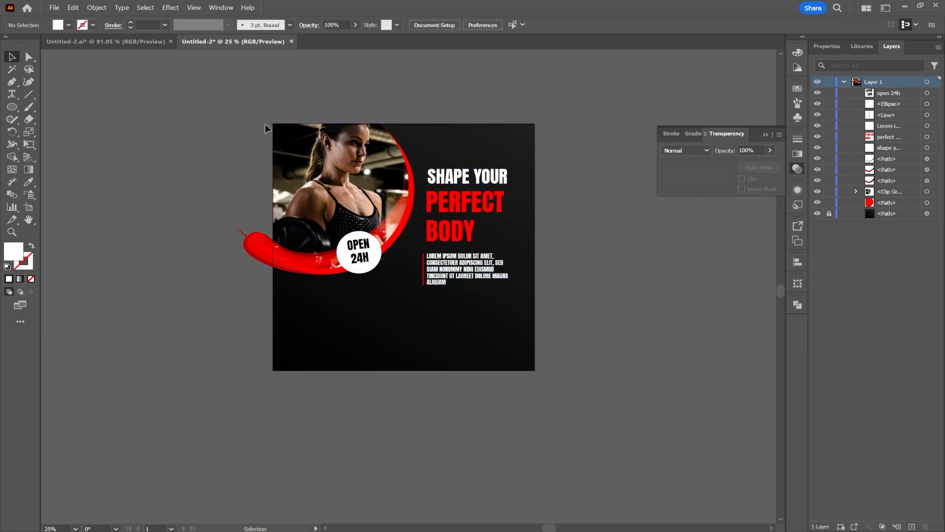
Copy the "Desire" text from the Untitled-2.ai banner into the square design and place it above the "Shape your" heading.
left_click(140, 39)
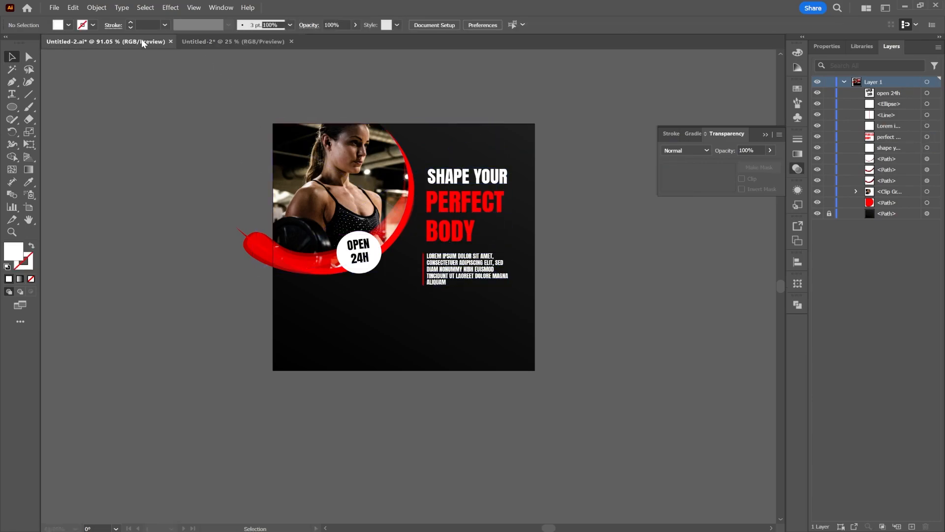
left_click(236, 43)
key("ctrl+v")
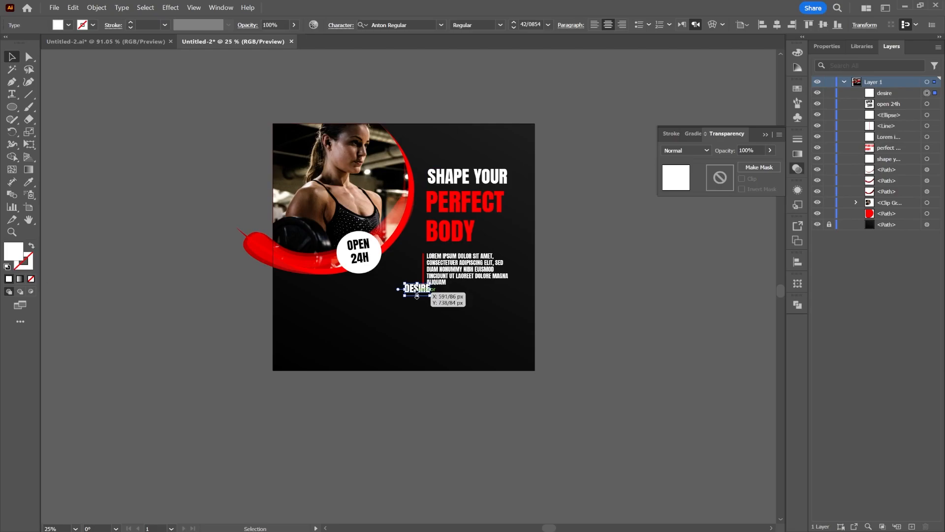
left_click_drag(418, 291, 507, 142)
left_click(573, 168)
Draw a circle about 112 px wide beside the "Desire" text and fill it with the "Body" heading's red.
left_click(12, 106)
left_click_drag(463, 134, 491, 160)
left_click(15, 57)
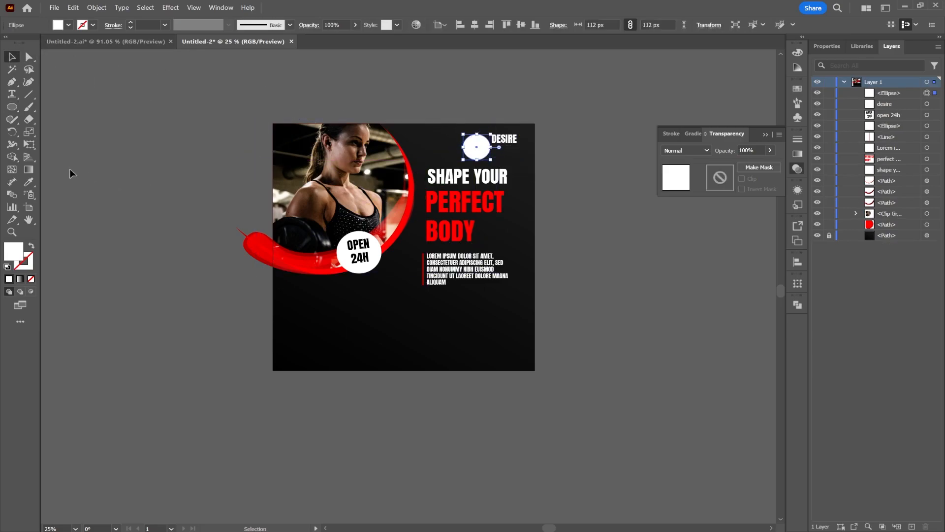
left_click(29, 182)
left_click(440, 231)
left_click(12, 58)
Reorder the small red circle below the "Desire" text and position it behind the start of the word.
left_click_drag(886, 105, 886, 89)
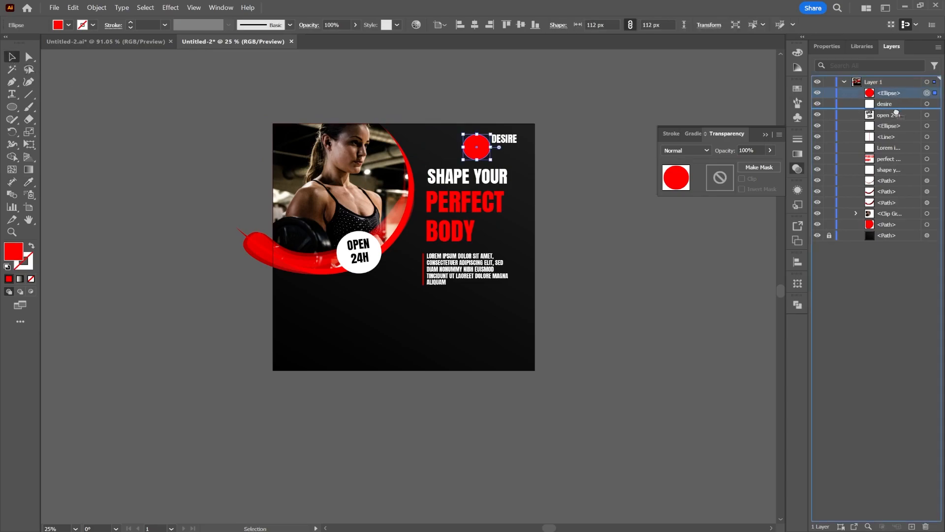
left_click_drag(480, 154, 495, 146)
left_click(664, 252)
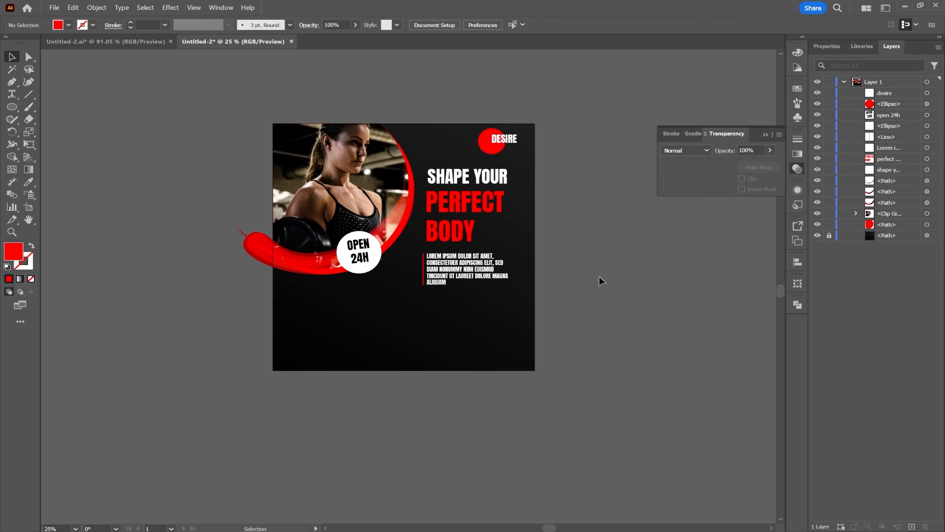
Draw a circle about 836 px wide over the design's lower right corner and fill it with a reversed white-to-black radial gradient.
left_click_drag(579, 299, 641, 277)
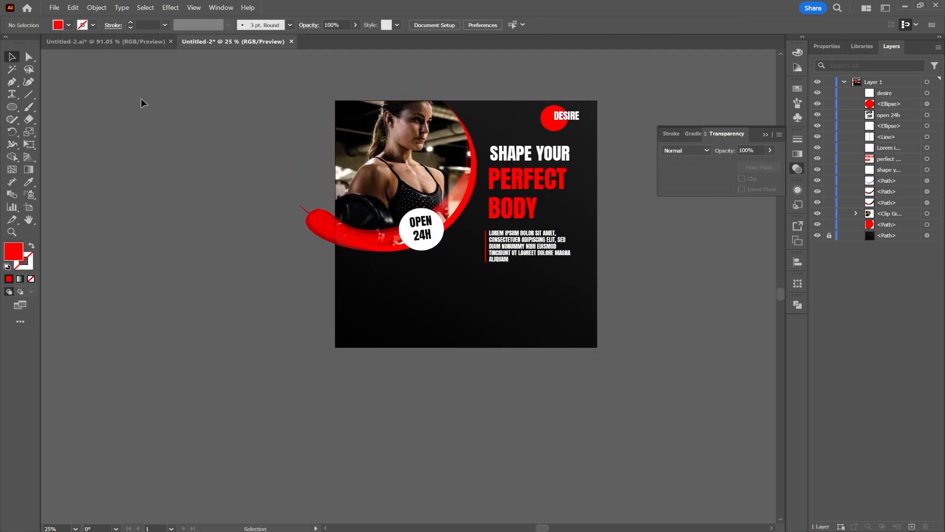
left_click(12, 106)
left_click_drag(433, 286, 637, 427)
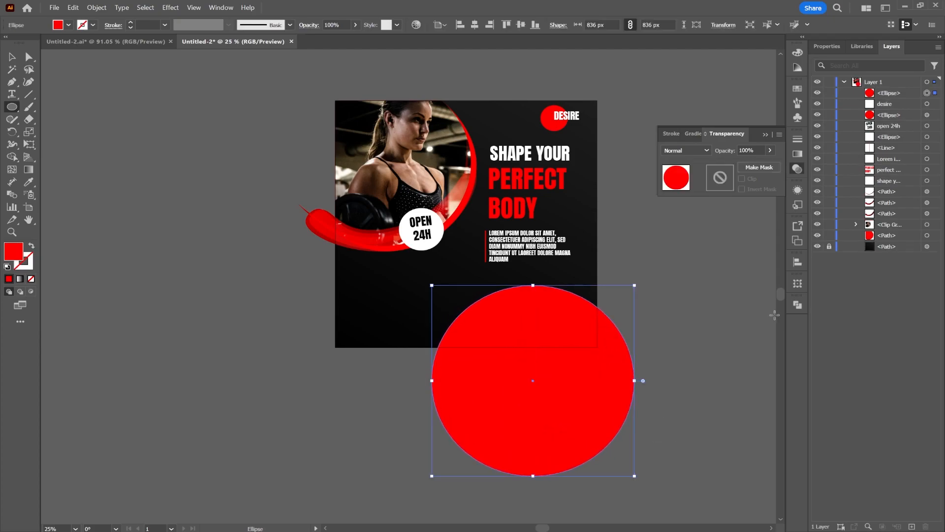
left_click(797, 153)
left_click(727, 151)
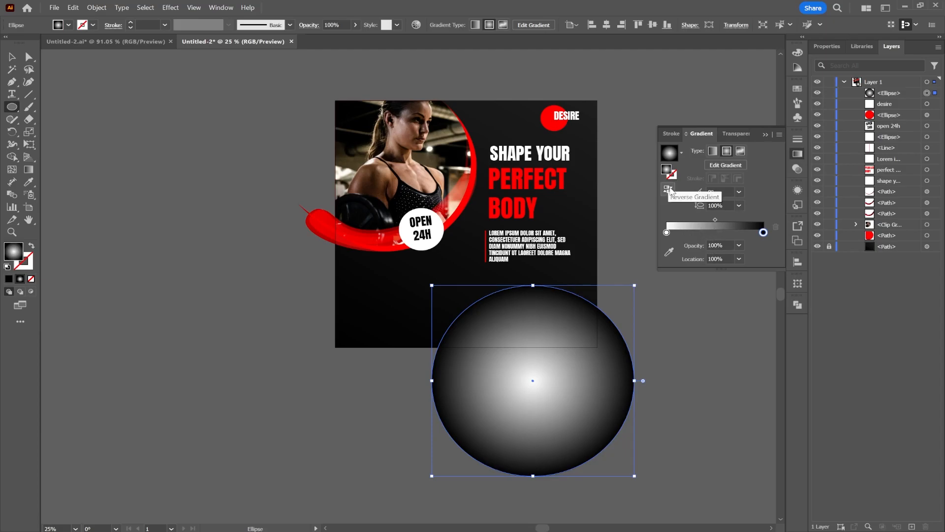
left_click(669, 189)
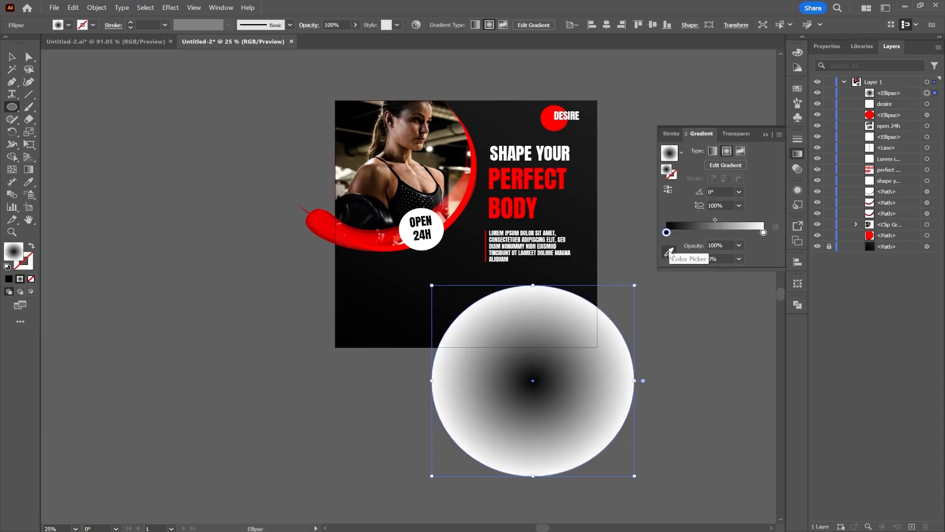
Set the gradient's inner stop to the "Perfect" heading's red and the white outer stop's opacity to 0%.
left_click(669, 252)
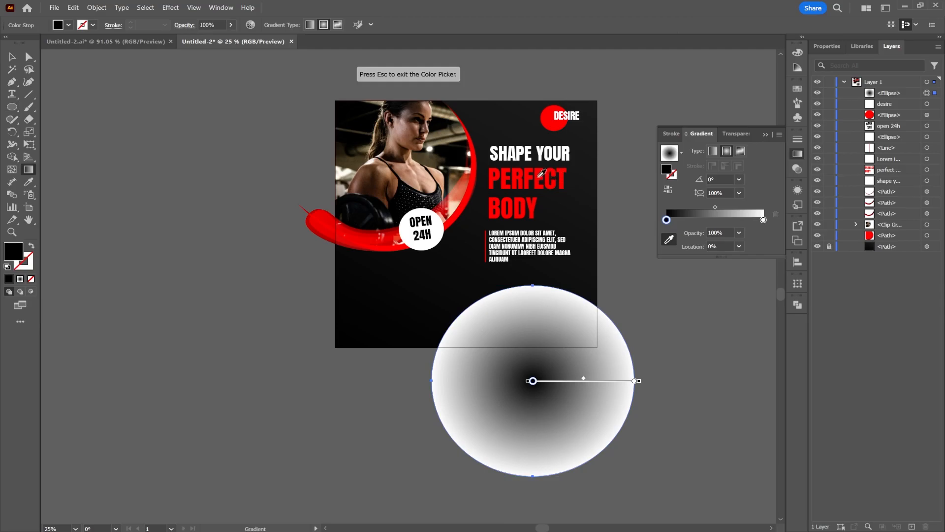
left_click(539, 175)
left_click(763, 220)
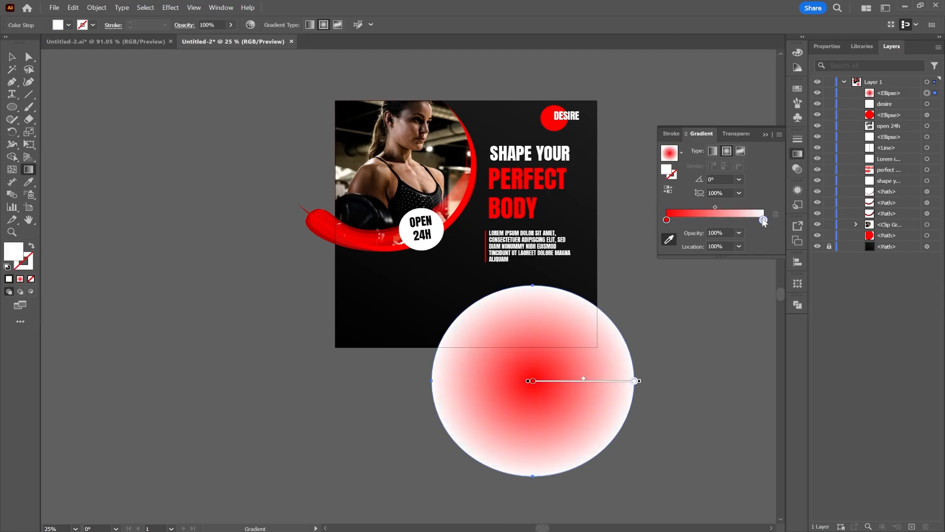
left_click(740, 233)
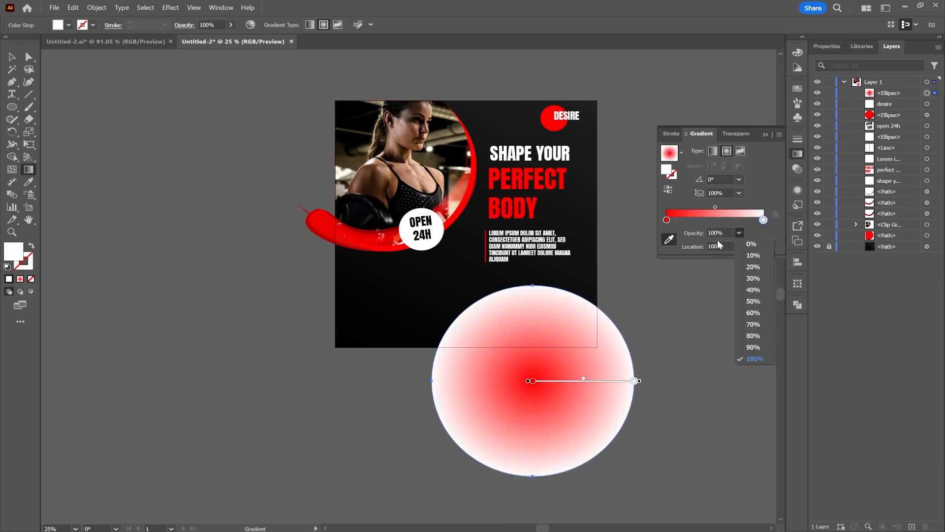
left_click(742, 246)
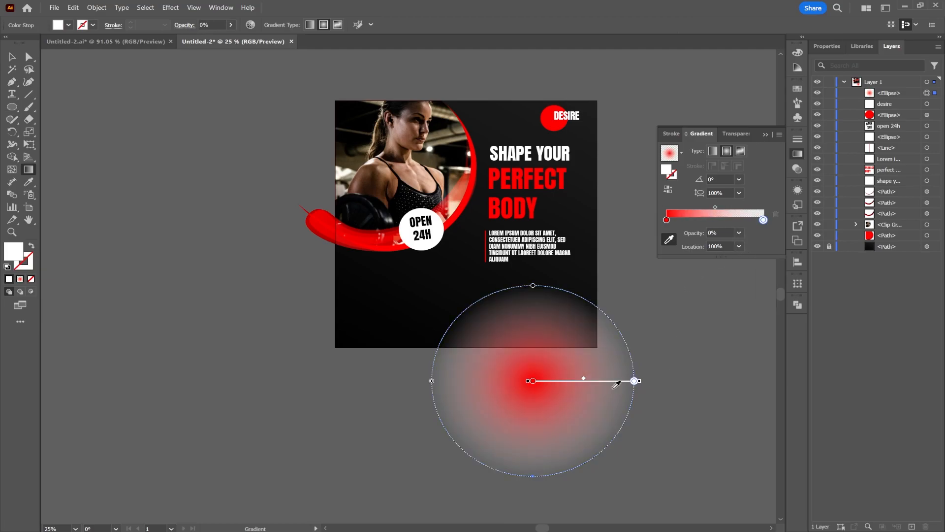
Move the gradient circle over the photo and set the location of its transparent white stop to 0%.
left_click(12, 57)
left_click_drag(550, 378, 422, 187)
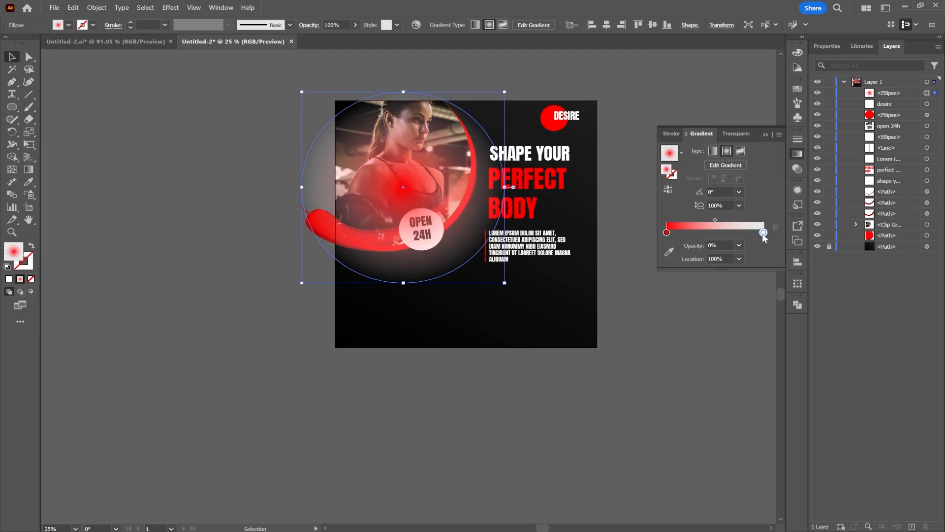
double_click(761, 233)
left_click(761, 234)
left_click_drag(760, 233, 758, 257)
left_click(764, 233)
left_click(740, 259)
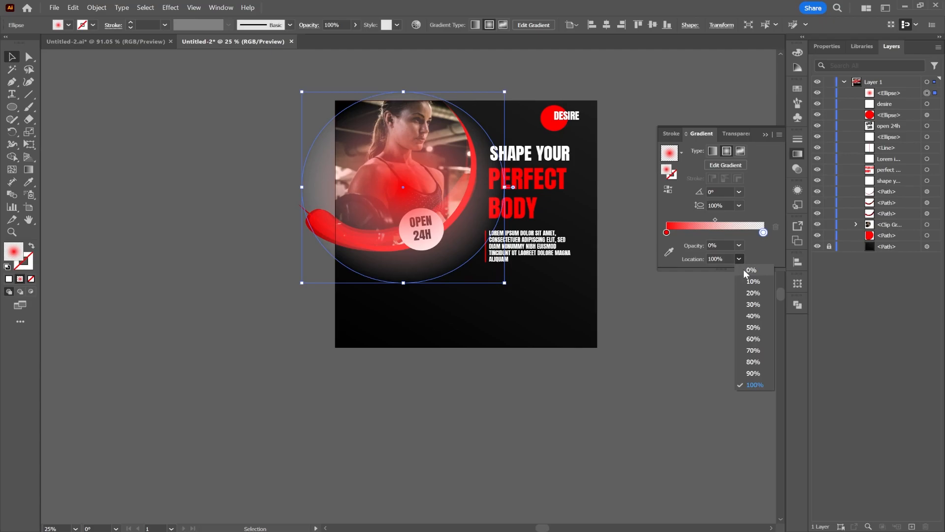
left_click(743, 271)
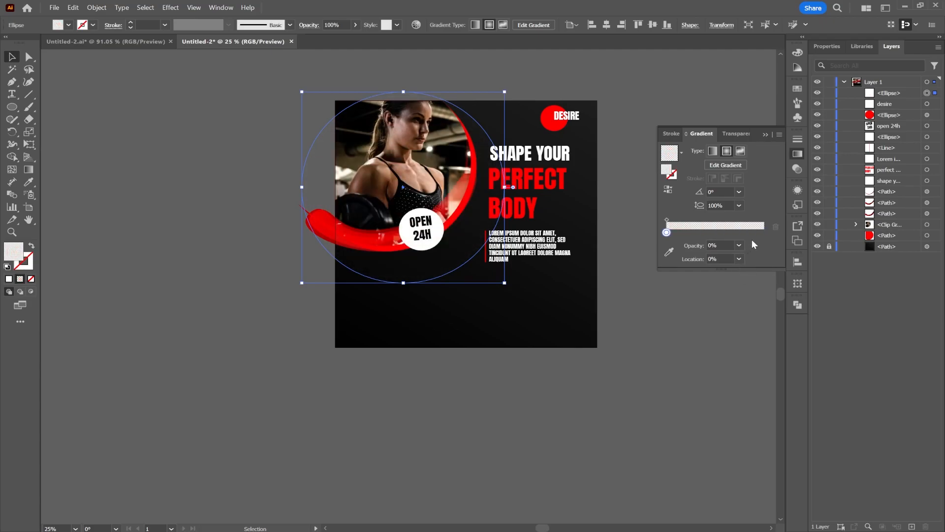
Add an outer stop at the far end of the circle's gradient and set its color to black, 000000.
left_click_drag(758, 237, 768, 239)
double_click(764, 233)
left_click(695, 331)
left_click(640, 342)
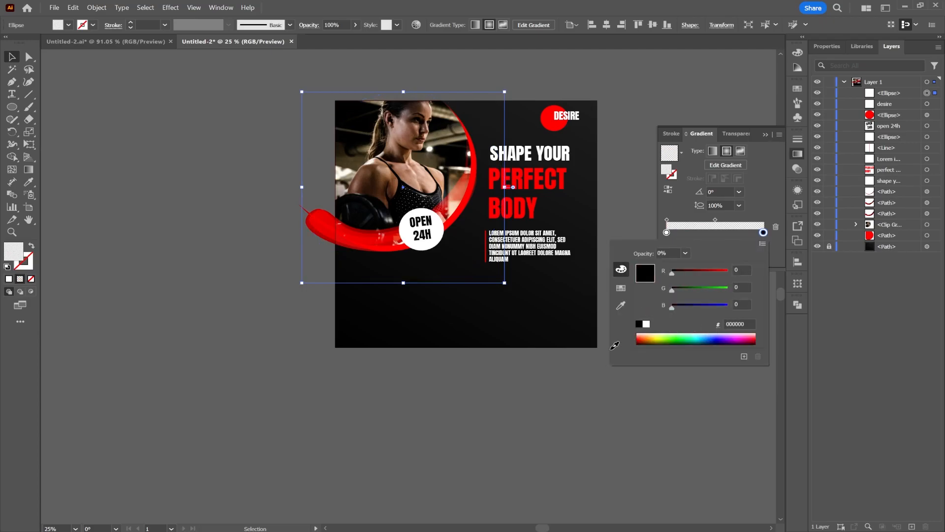
left_click(641, 340)
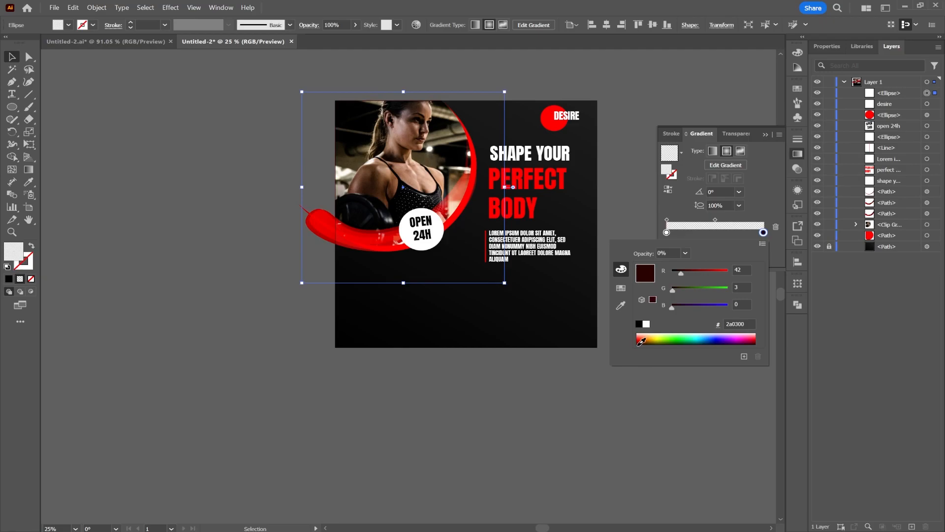
left_click_drag(681, 270, 672, 270)
left_click(744, 323)
type("000")
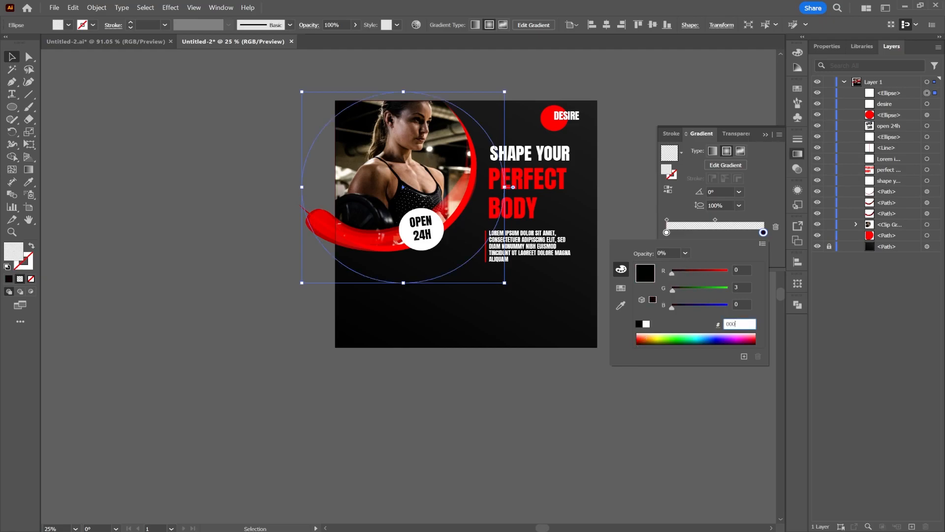
type("000")
left_click(742, 304)
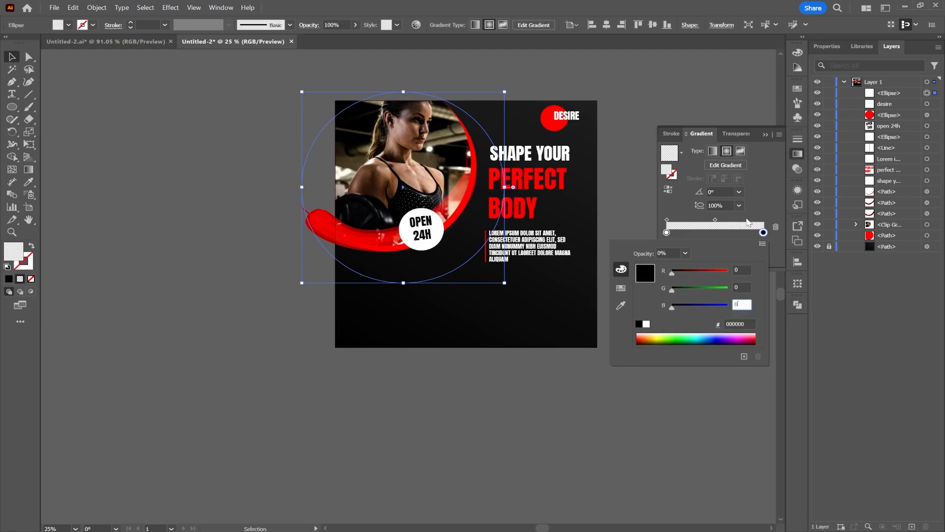
key("Return")
Set the gradient's inner stop to the red sampled from the "Perfect Body" heading.
left_click(667, 233)
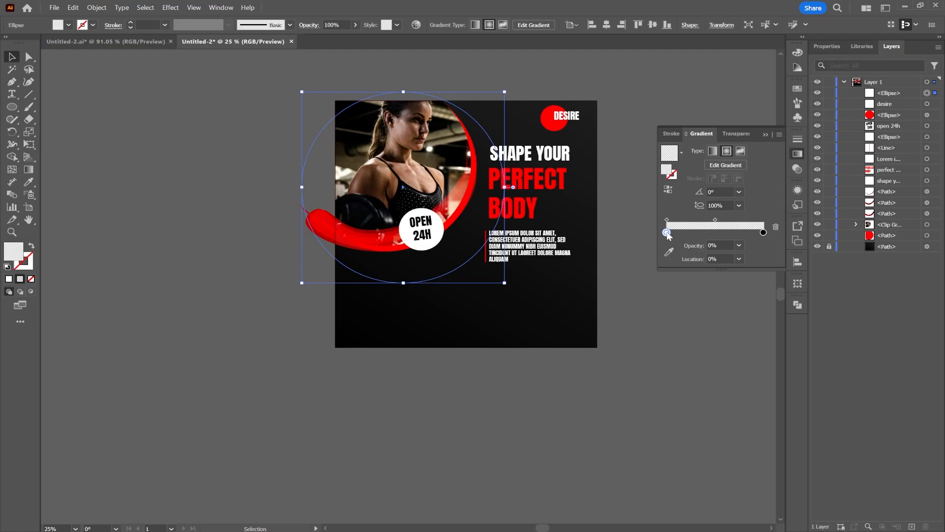
left_click(669, 251)
left_click(520, 199)
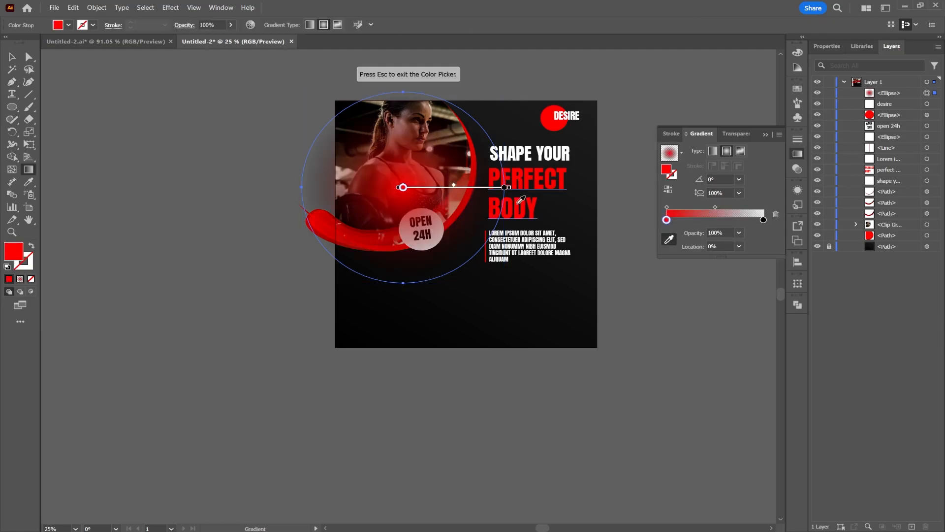
Reorder the gradient circle directly above the locked background and enlarge it so the red glow spreads around the photo.
left_click(12, 69)
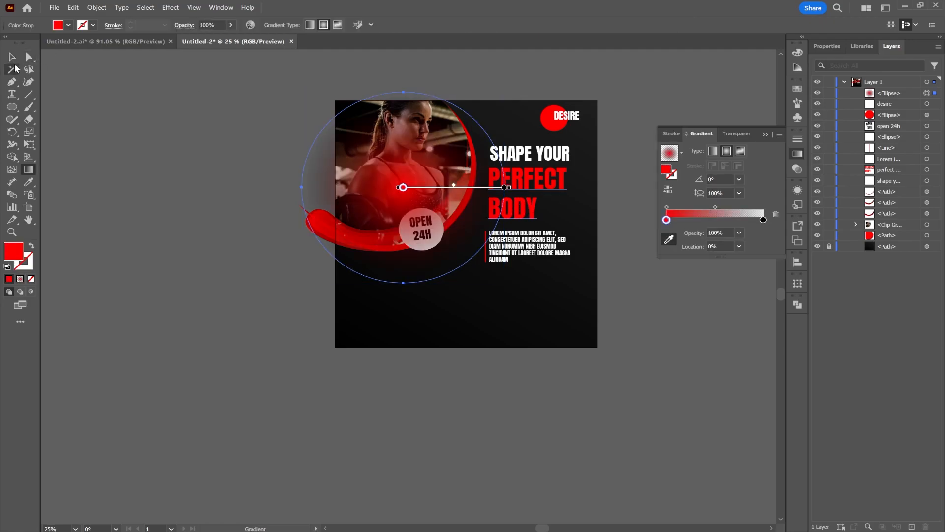
left_click_drag(897, 95, 897, 241)
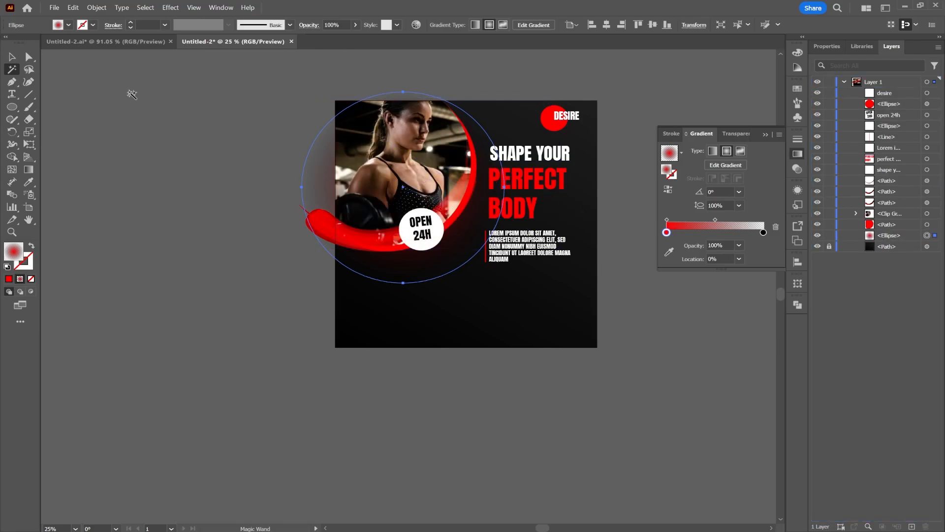
left_click(12, 56)
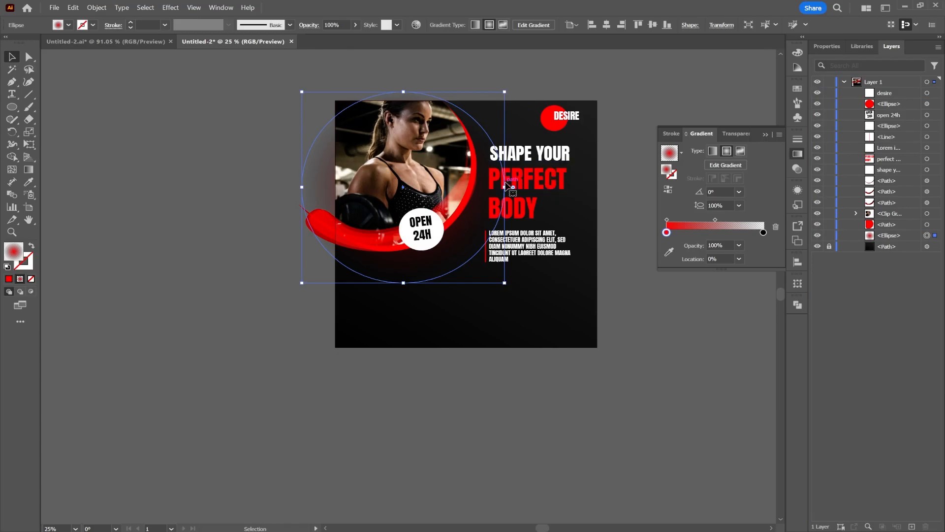
left_click_drag(506, 187, 581, 203)
mouse_move(463, 219)
left_mouse_down()
mouse_move(449, 223)
mouse_move(466, 212)
mouse_move(462, 223)
left_mouse_up()
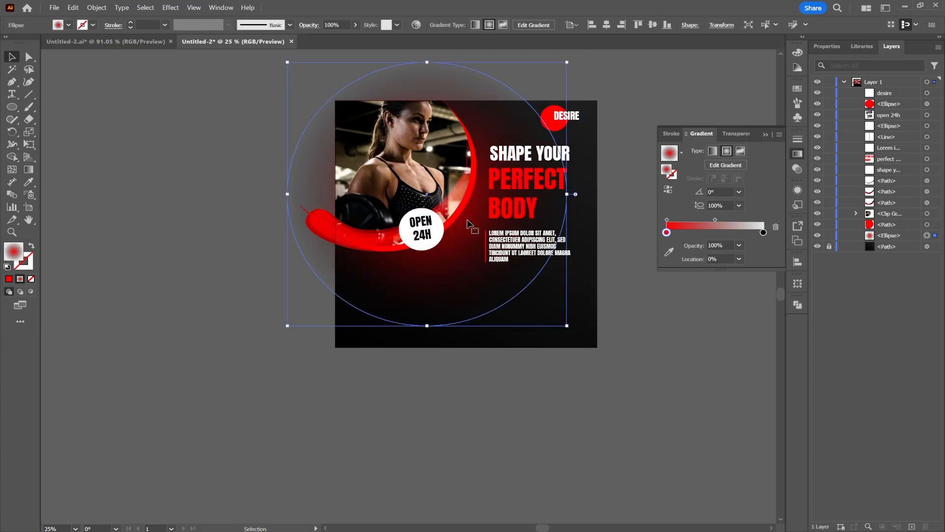
left_click(636, 85)
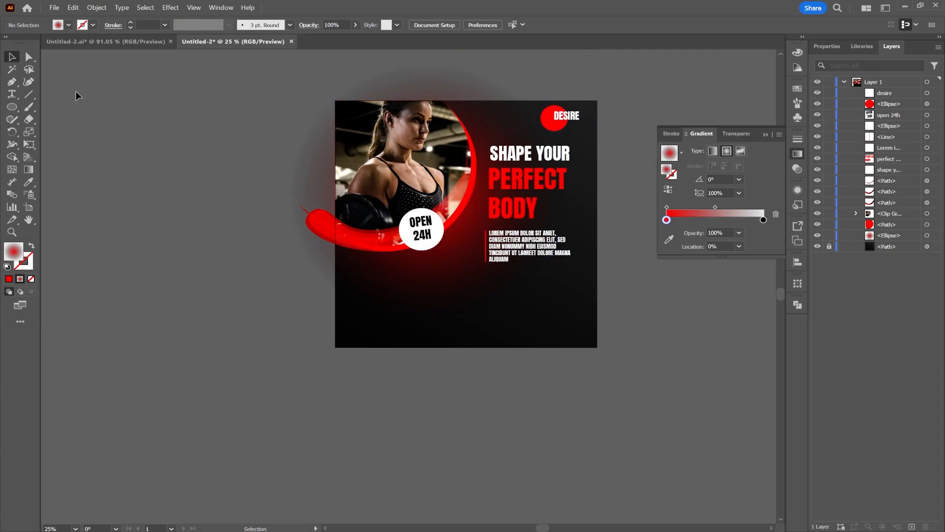
Draw a circle about 1022 px wide beside the artboard and fill it with the second Basic Graphics_Dots pattern.
left_click(13, 109)
mouse_move(222, 230)
left_mouse_down()
mouse_move(350, 322)
mouse_move(345, 347)
left_mouse_up()
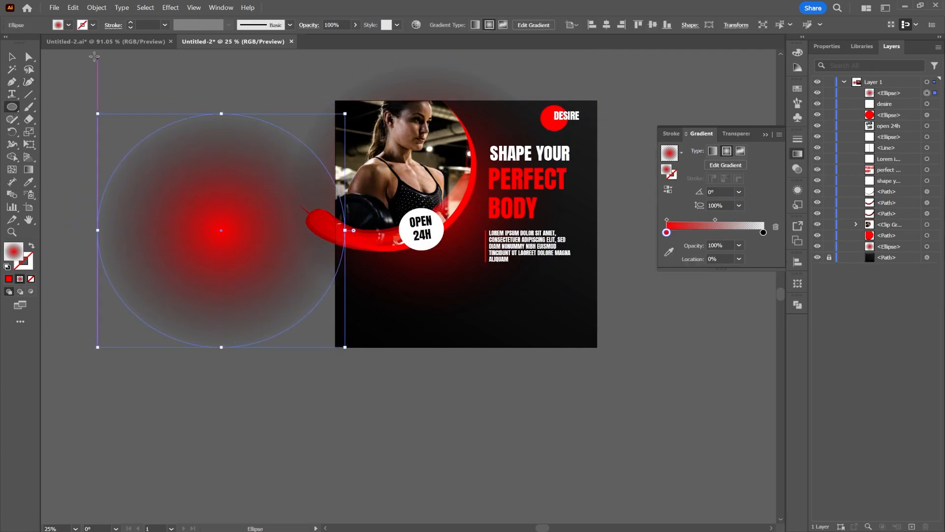
left_click(58, 25)
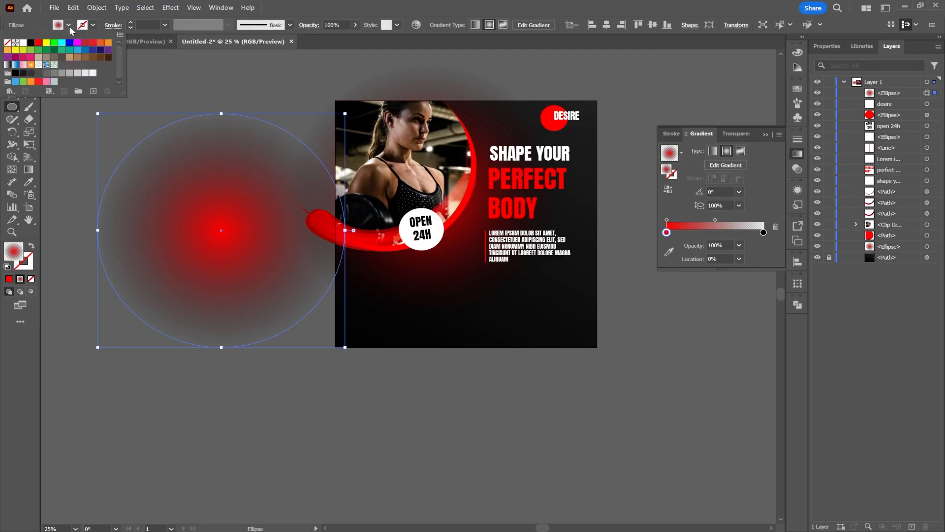
left_click(39, 43)
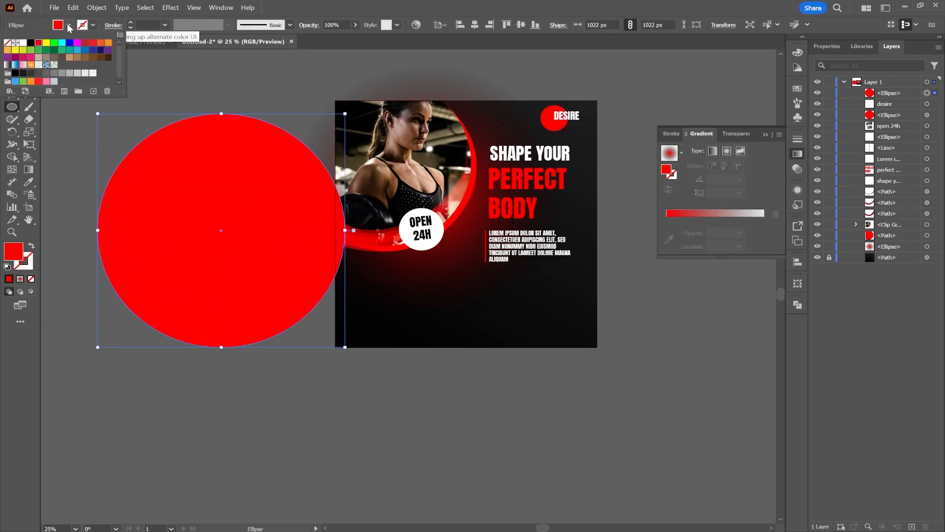
left_click(9, 91)
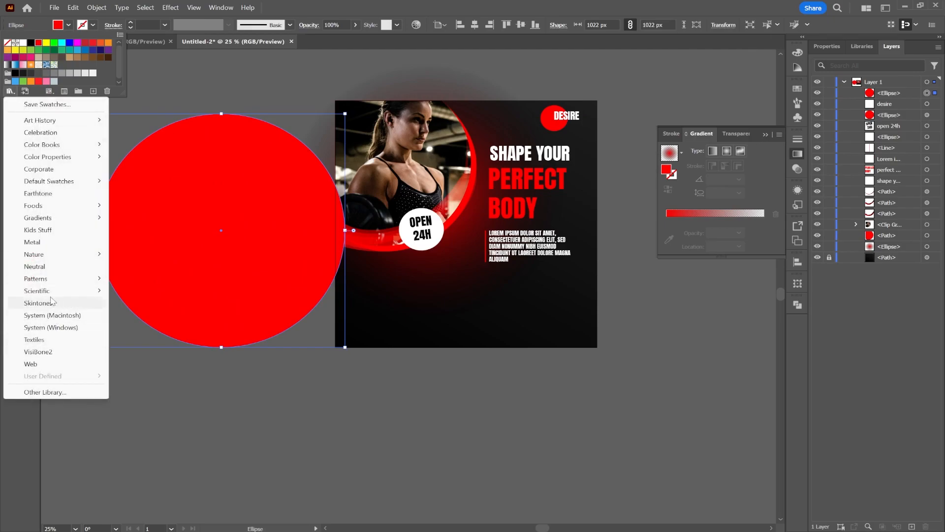
mouse_move(85, 281)
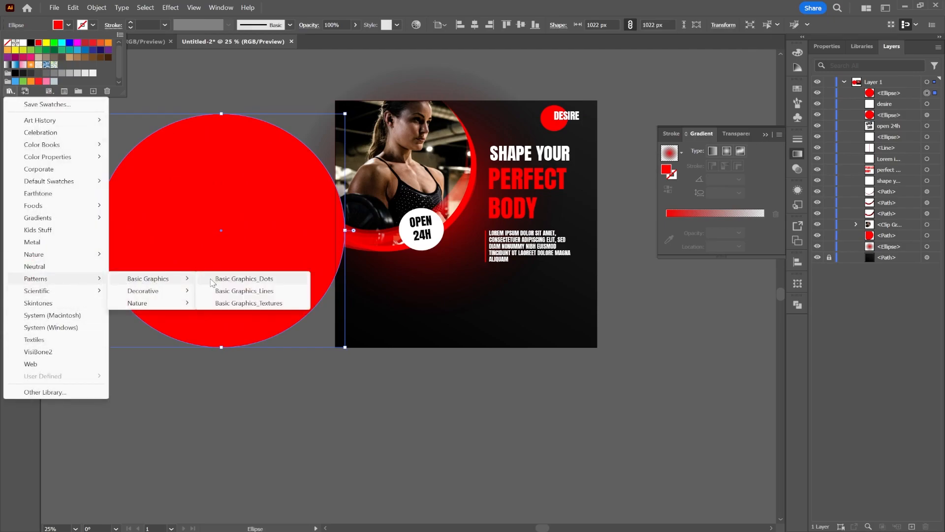
left_click(216, 280)
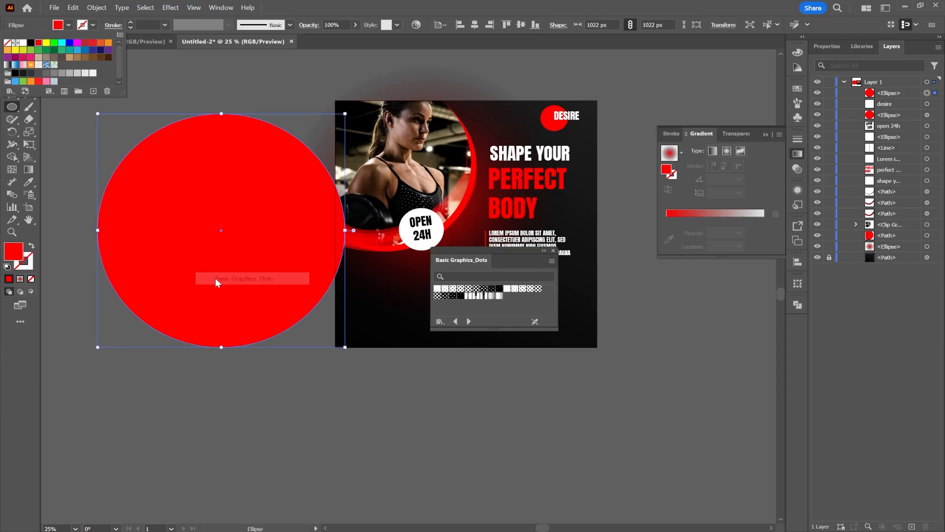
left_click(446, 289)
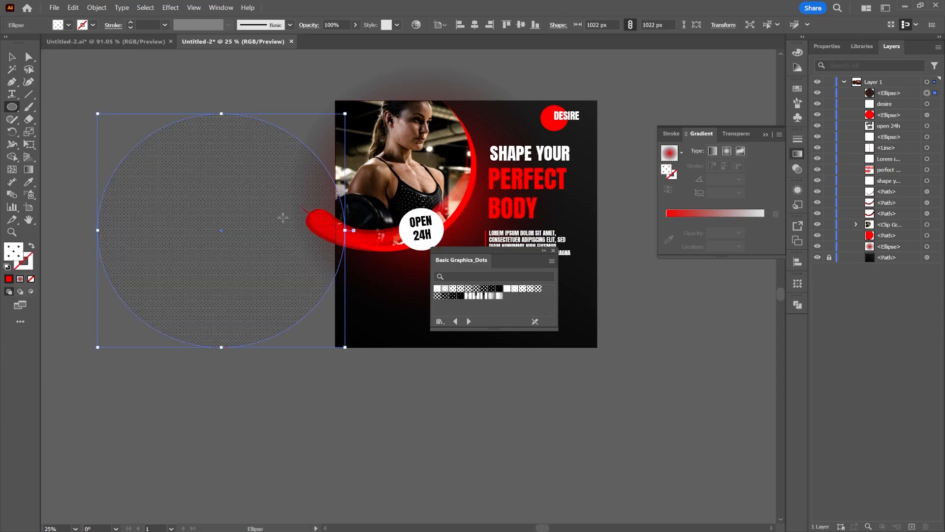
Move the dotted circle over the photo area and reorder it directly above the gradient circle, behind the photo and red curves.
key("v")
left_click_drag(292, 226, 494, 182)
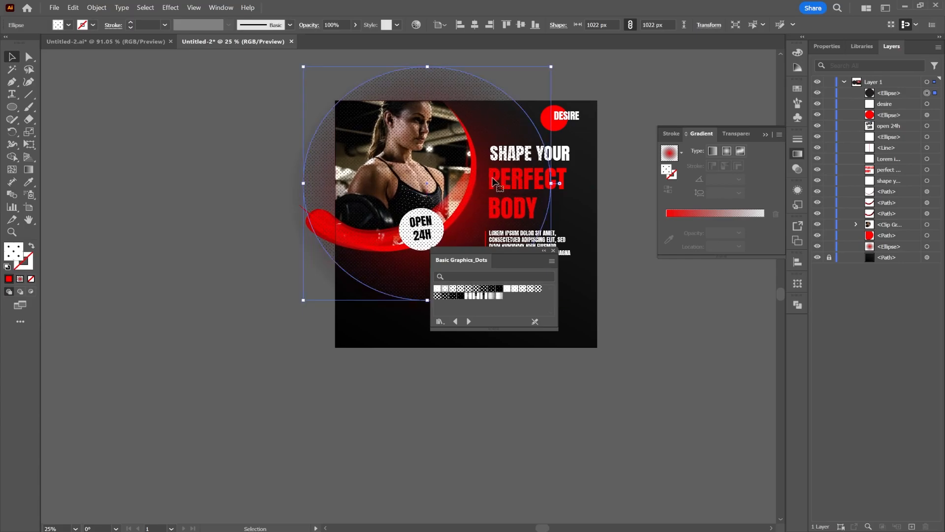
left_click_drag(889, 94, 897, 238)
left_click(715, 320)
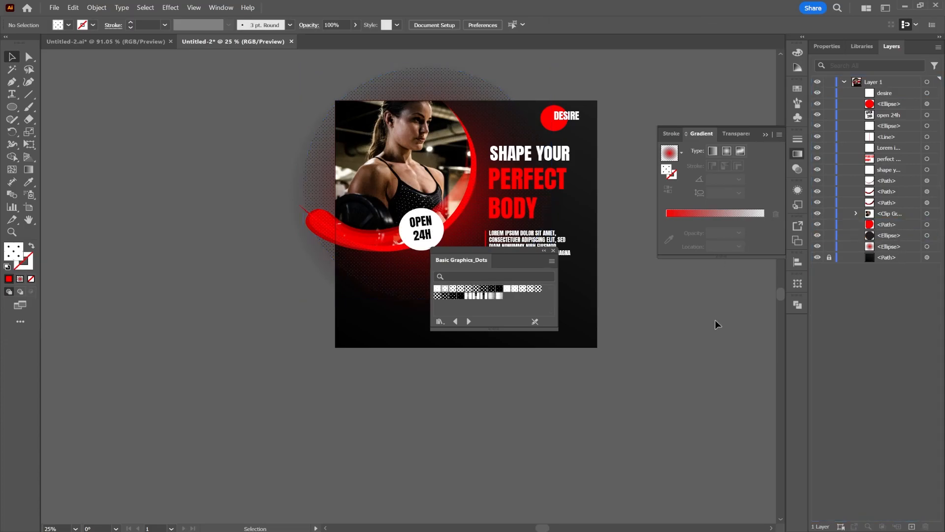
Shift the dotted circle slightly right and down behind the photo, and close the dots pattern library.
scroll(473, 192, "up", 2)
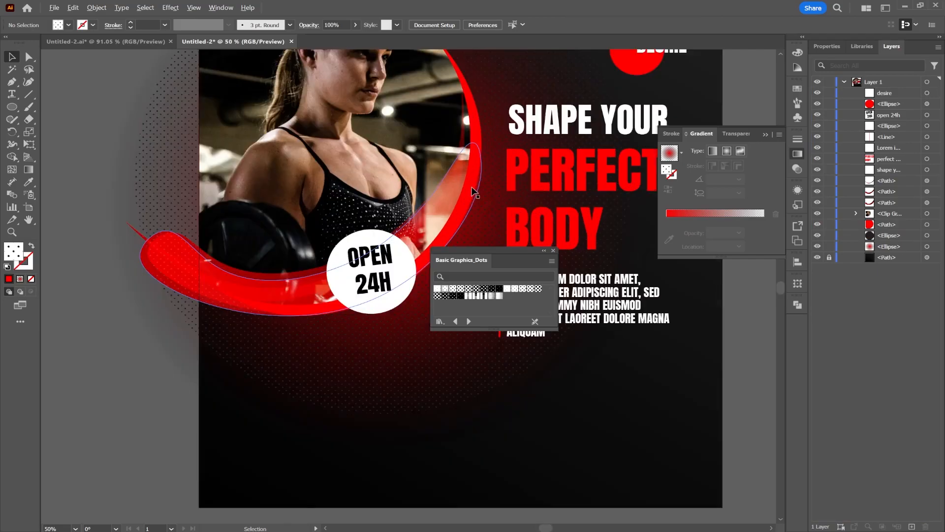
left_click_drag(396, 361, 443, 370)
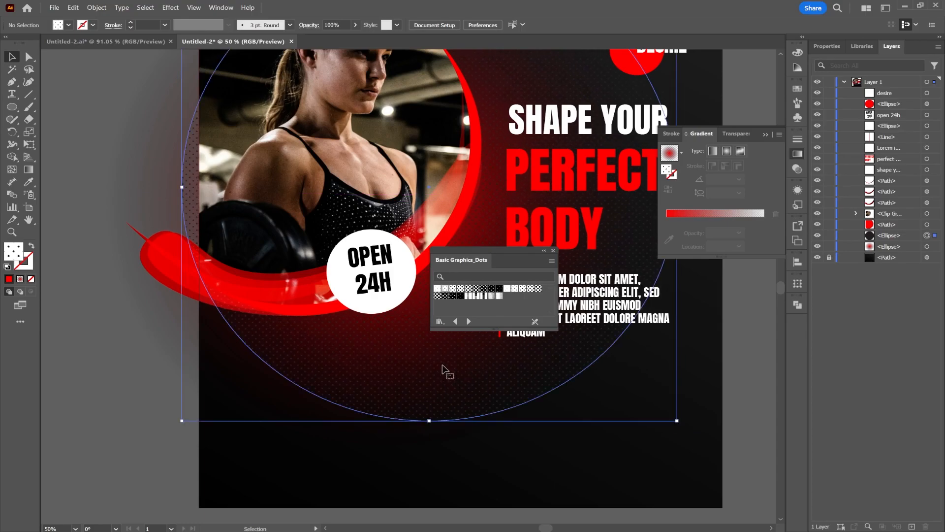
left_click(749, 308)
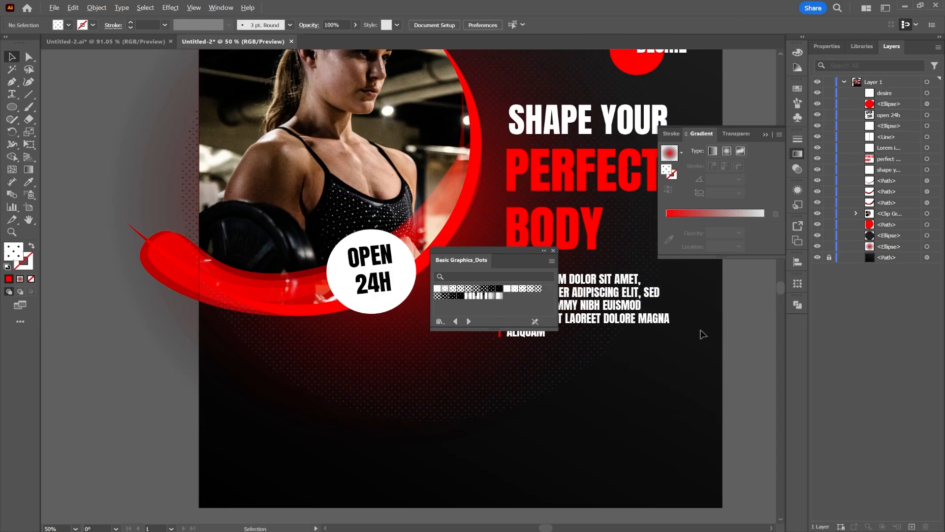
scroll(639, 346, "down", 1)
left_click_drag(702, 328, 636, 300)
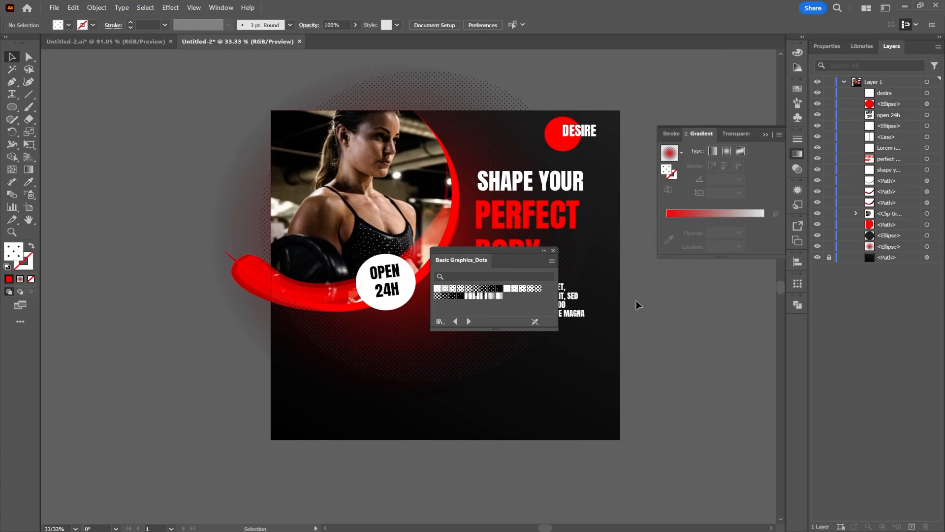
left_click(553, 250)
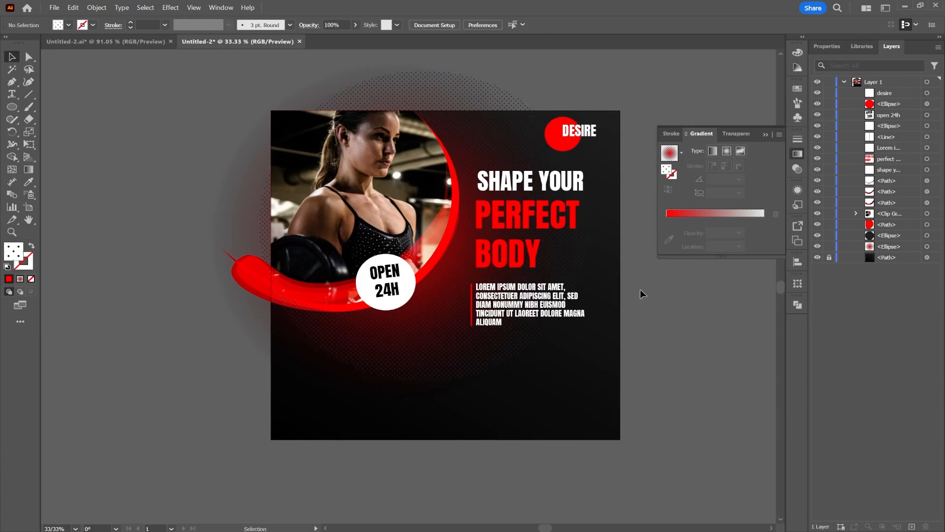
Apply an Outer Glow to the large gradient circle and set the glow color to red, ff0000.
left_click(928, 225)
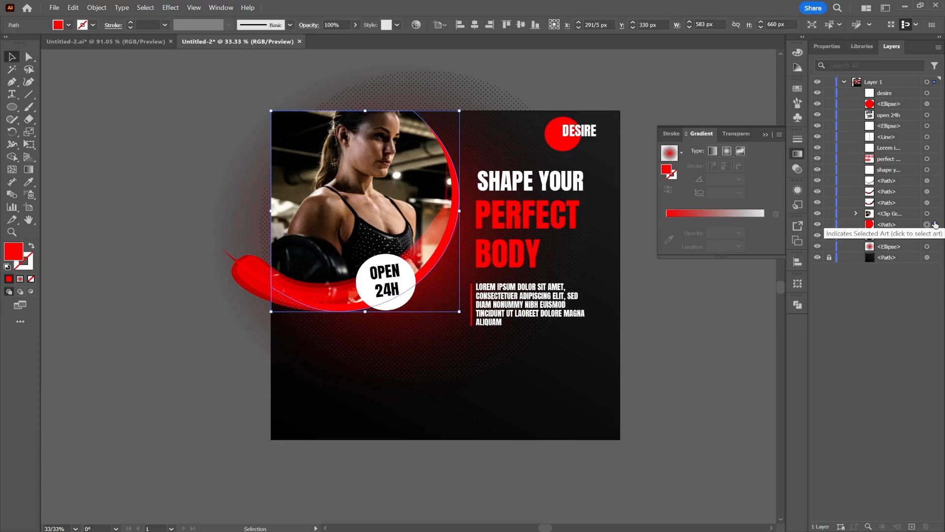
left_click(928, 246)
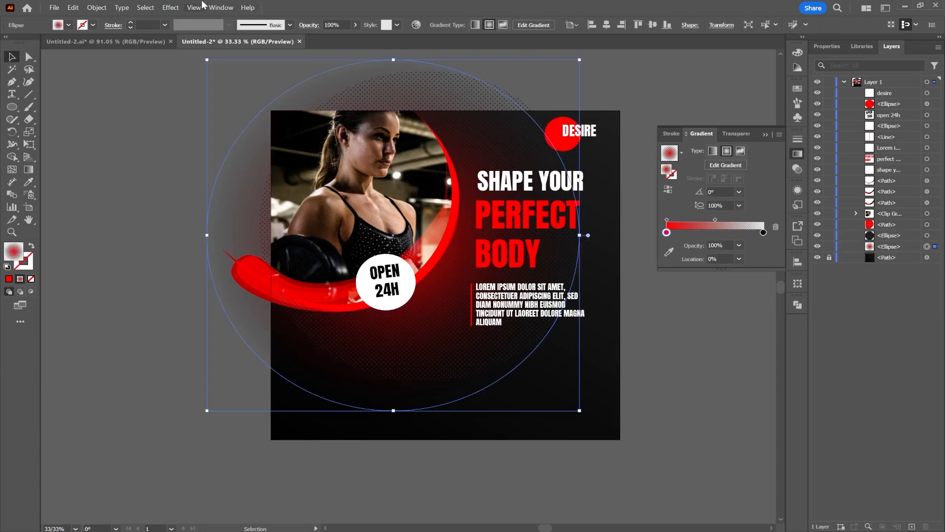
left_click(170, 8)
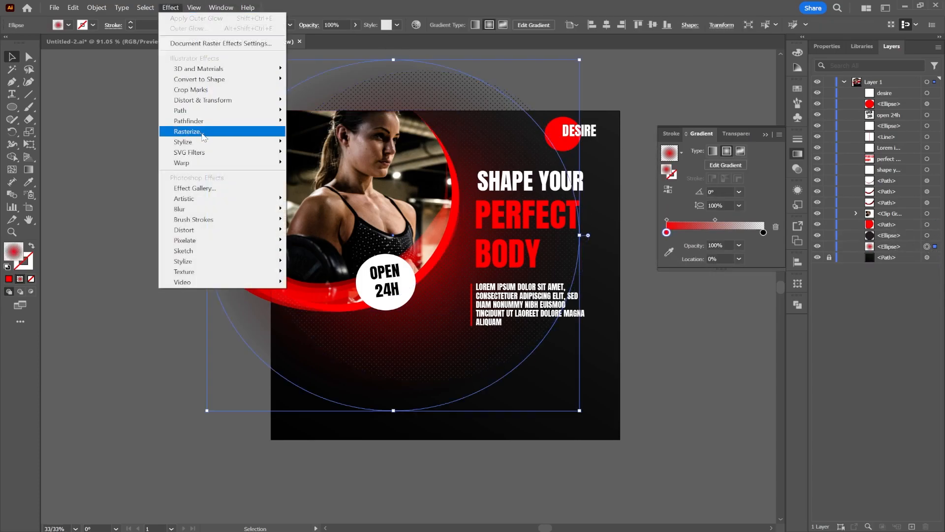
mouse_move(207, 142)
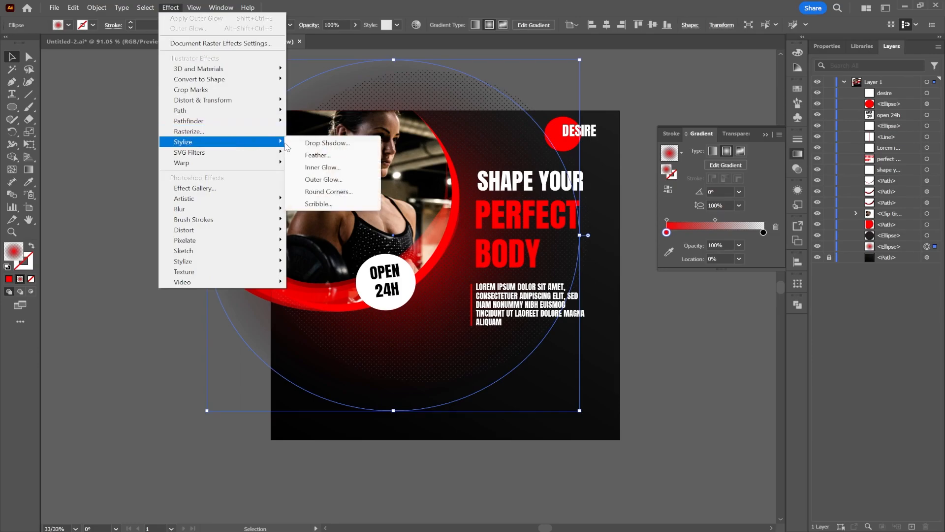
left_click(323, 179)
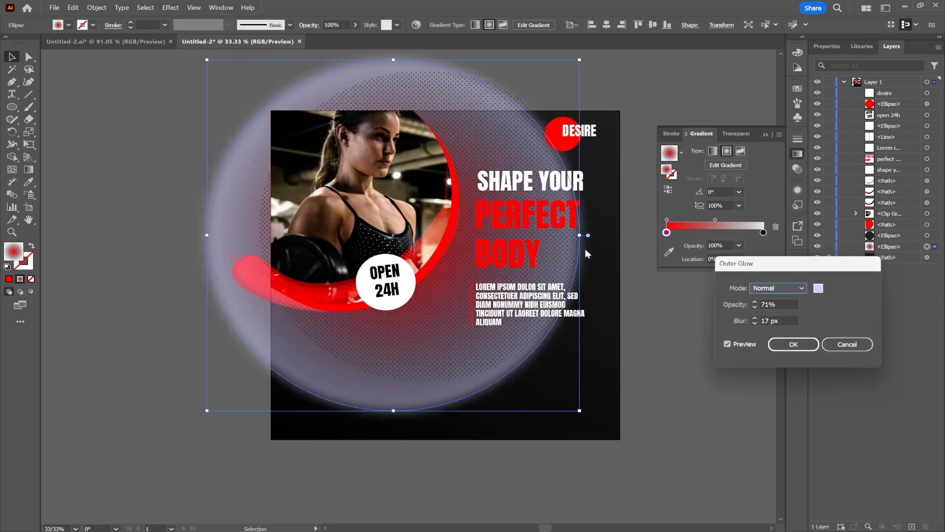
left_click(819, 289)
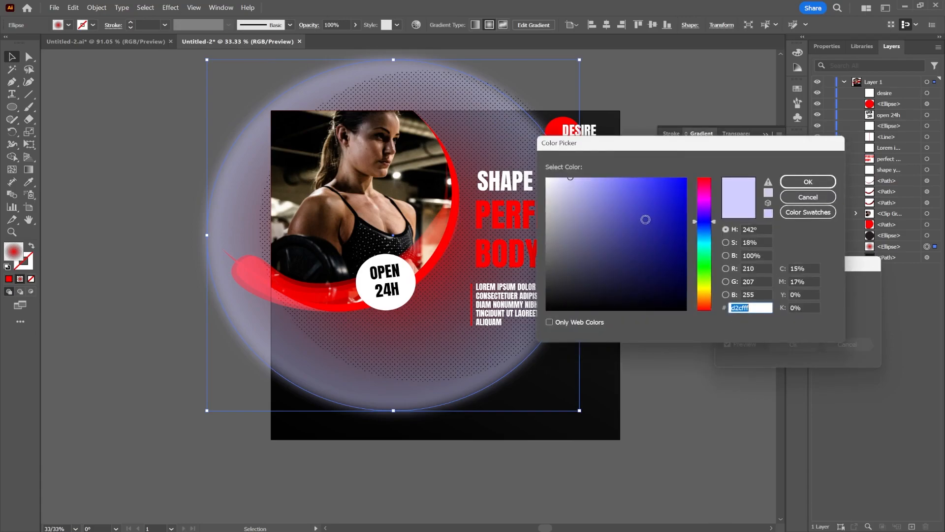
type("ffd2d2")
left_click_drag(675, 184, 720, 175)
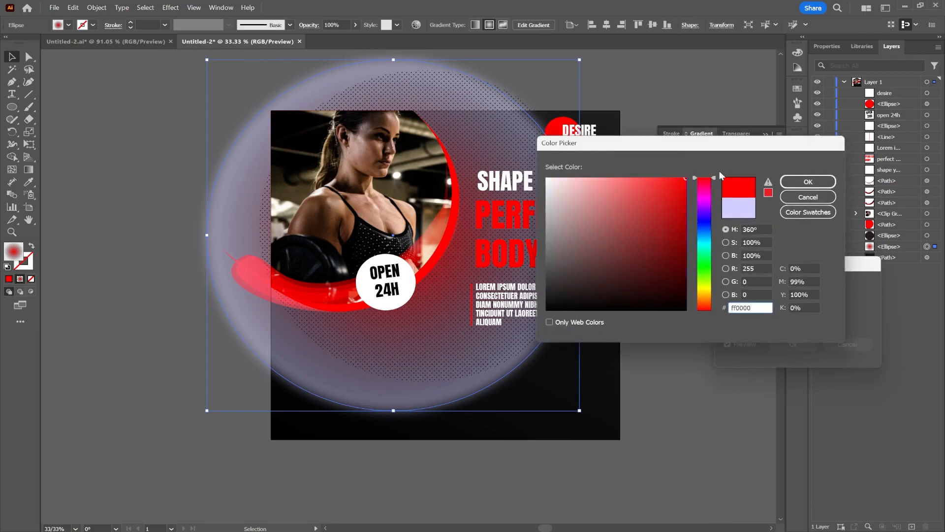
left_click(802, 181)
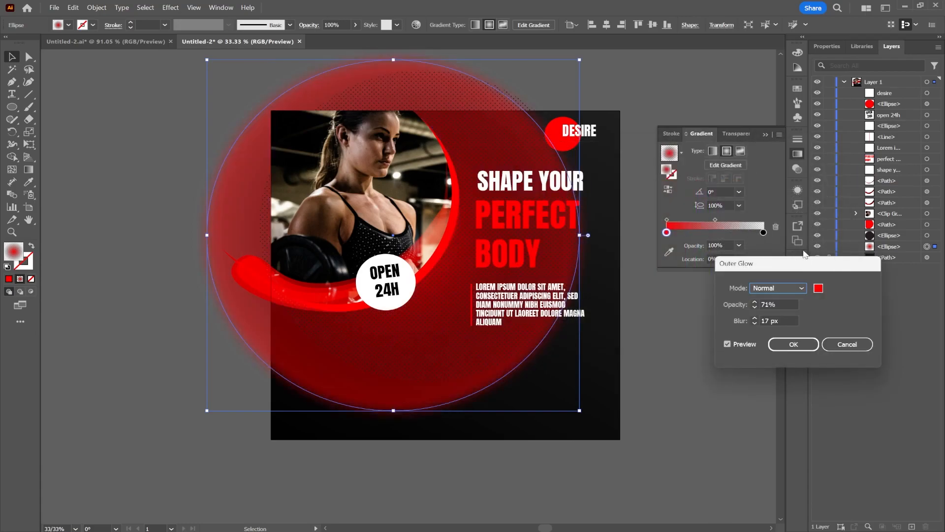
Set the Outer Glow opacity to 11% on the large gradient circle, apply the effect and deselect the circle.
left_click(764, 320)
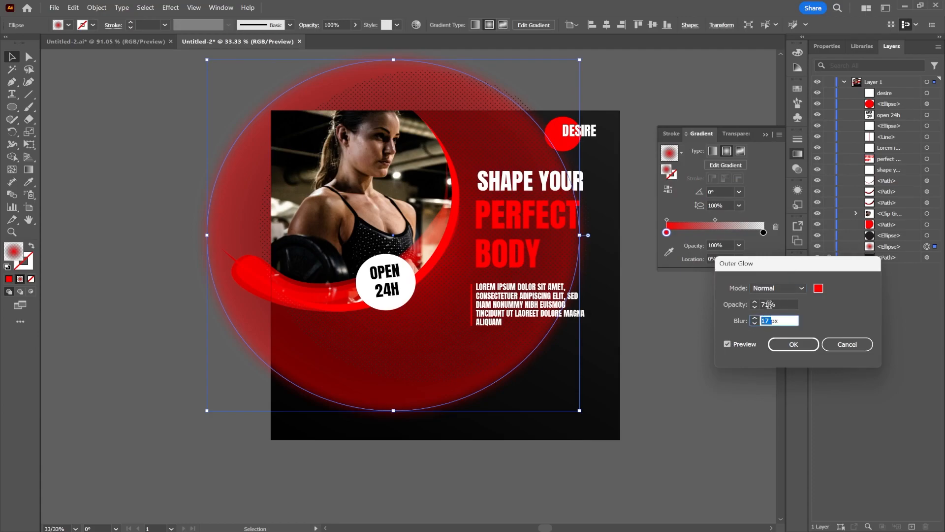
left_click(768, 304)
type("1")
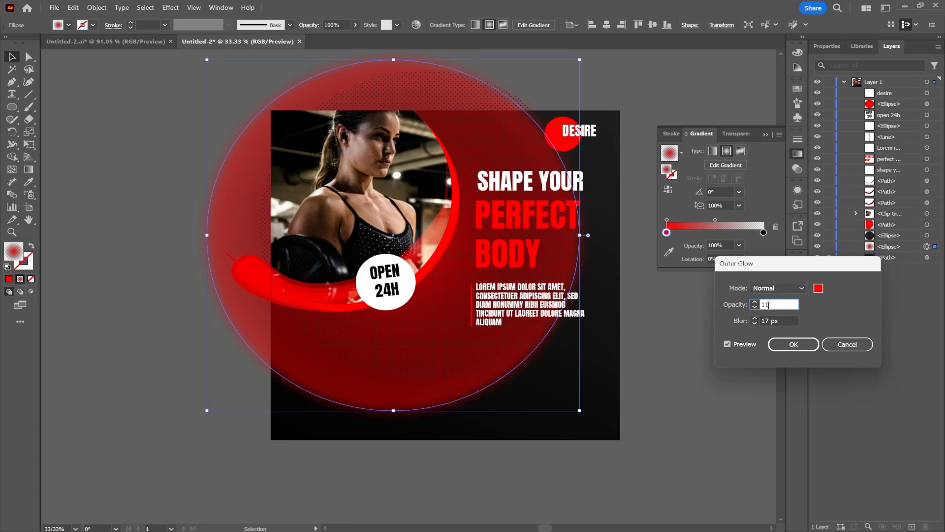
type("1")
left_click(790, 320)
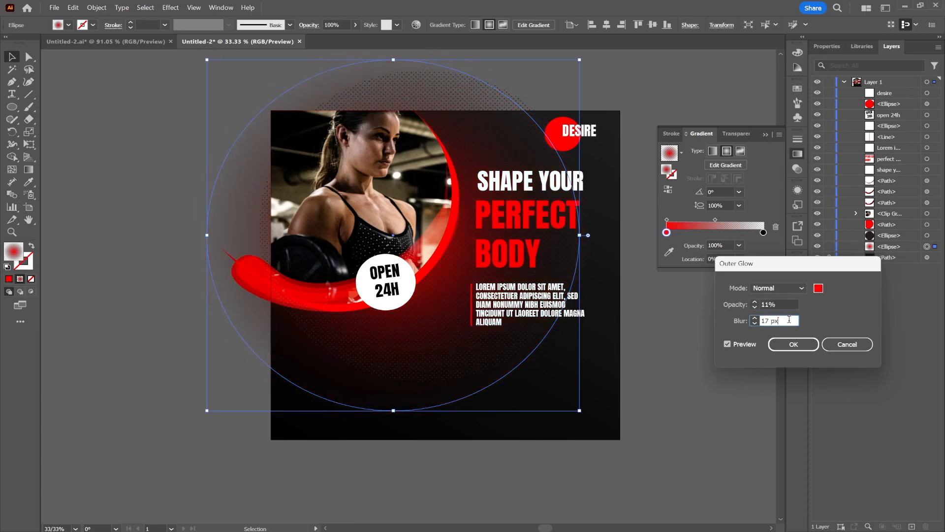
left_click(792, 344)
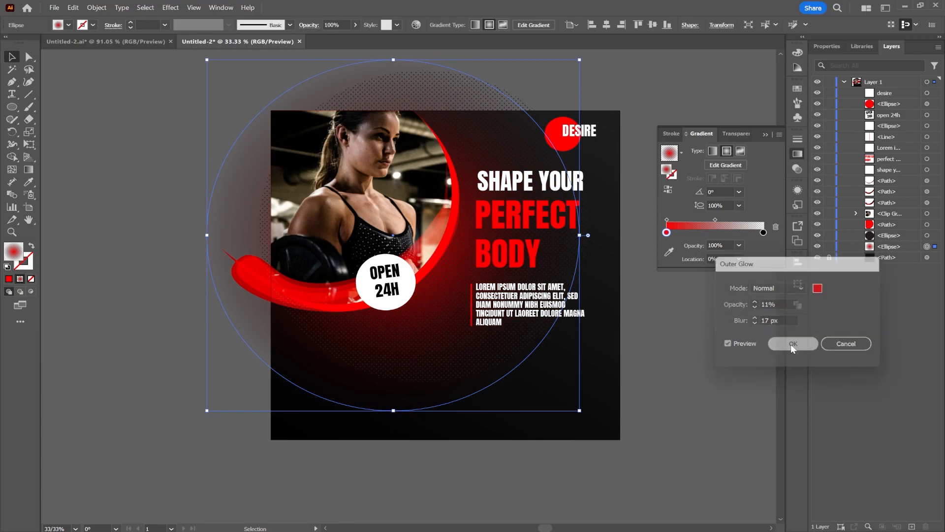
left_click(696, 332)
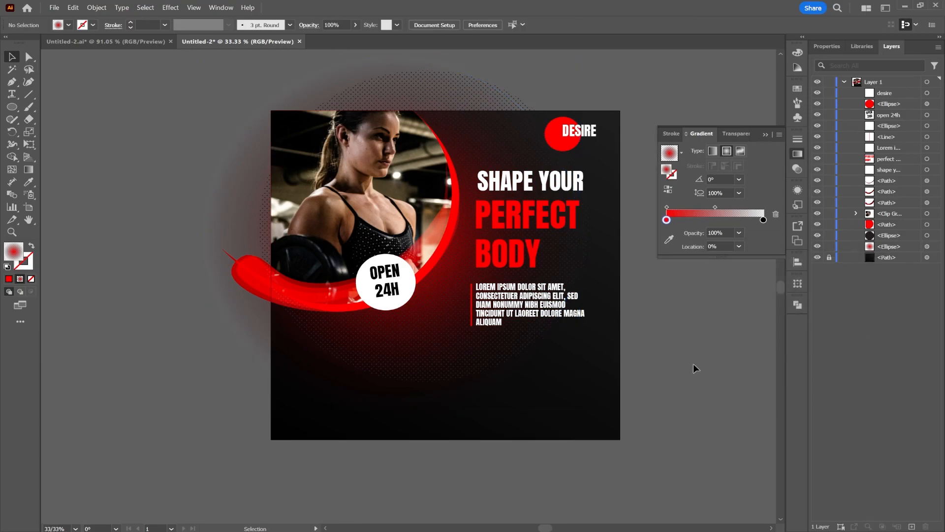
Draw a rectangle about 285 × 110 px near the artboard's lower left, fill it with the heading's red and round its corners.
left_click_drag(663, 337, 678, 358)
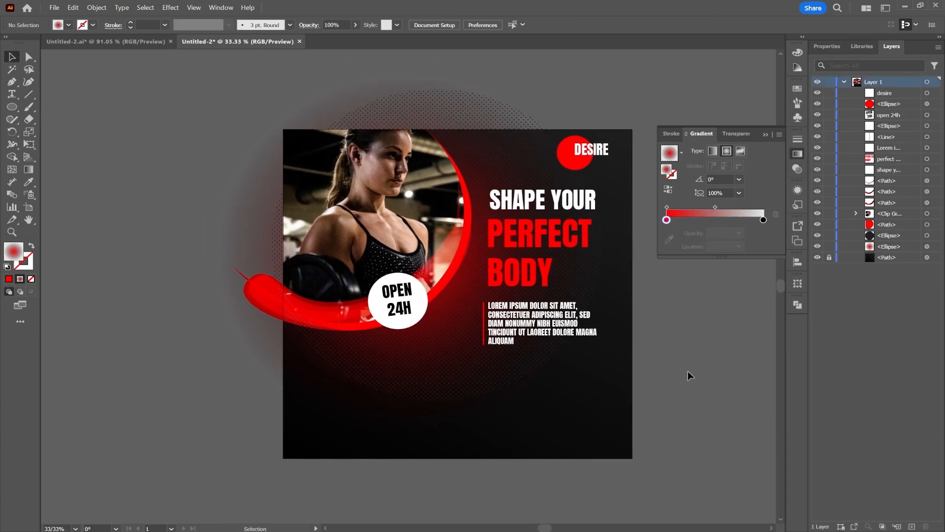
left_click_drag(12, 107, 54, 103)
left_click_drag(319, 406, 411, 439)
left_click(31, 182)
left_click(492, 228)
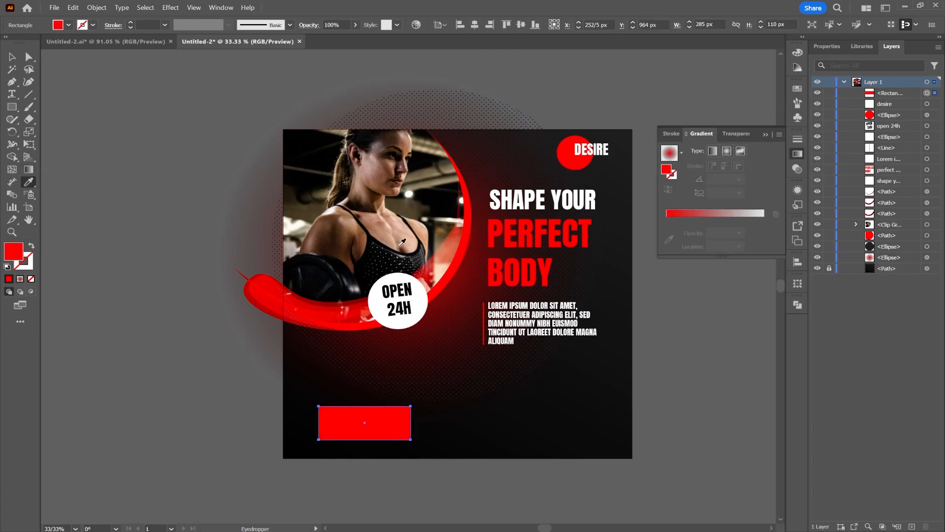
left_click(12, 57)
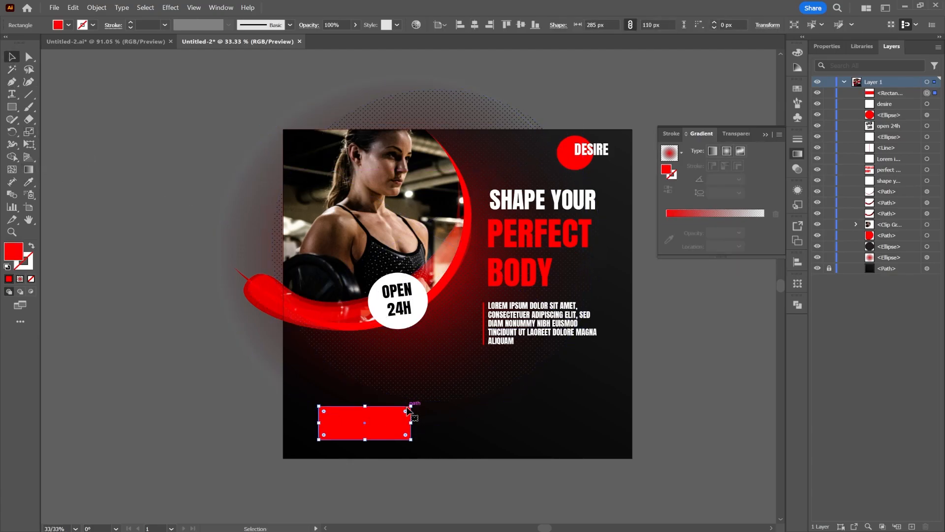
left_click_drag(408, 410, 385, 420)
Duplicate the "SHAPE YOUR" heading to the lower part of the artboard and change its text to "join now".
left_click(570, 207)
left_click_drag(567, 203, 543, 413)
double_click(544, 412)
key("ctrl+a")
type("jo")
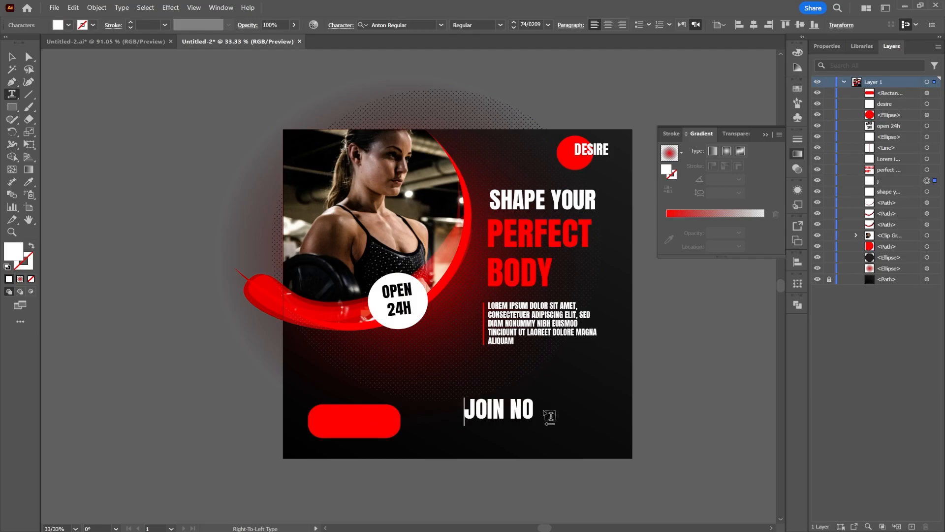
Place the smaller "JOIN NOW" text on the red rounded rectangle and bring it to the top of the layer stack.
left_click(13, 57)
left_click_drag(540, 415, 387, 430)
left_click_drag(906, 183, 891, 88)
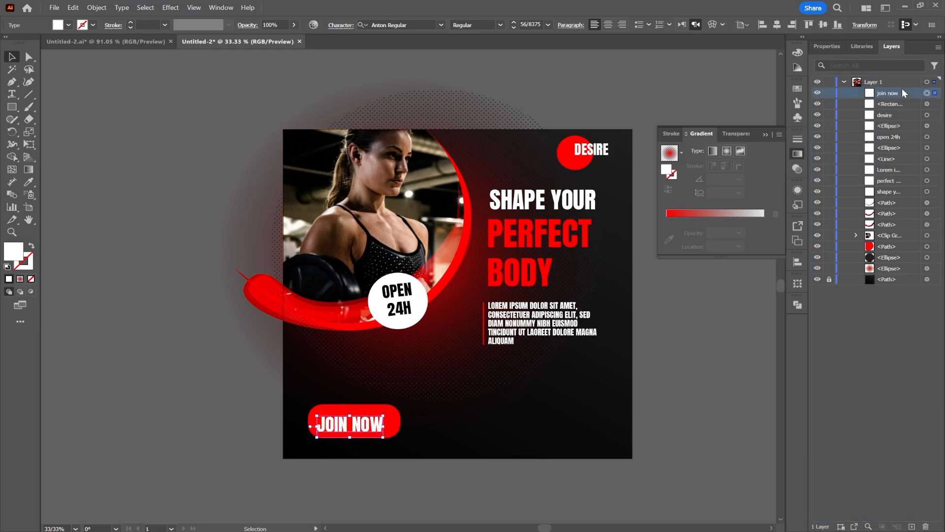
left_click(679, 397)
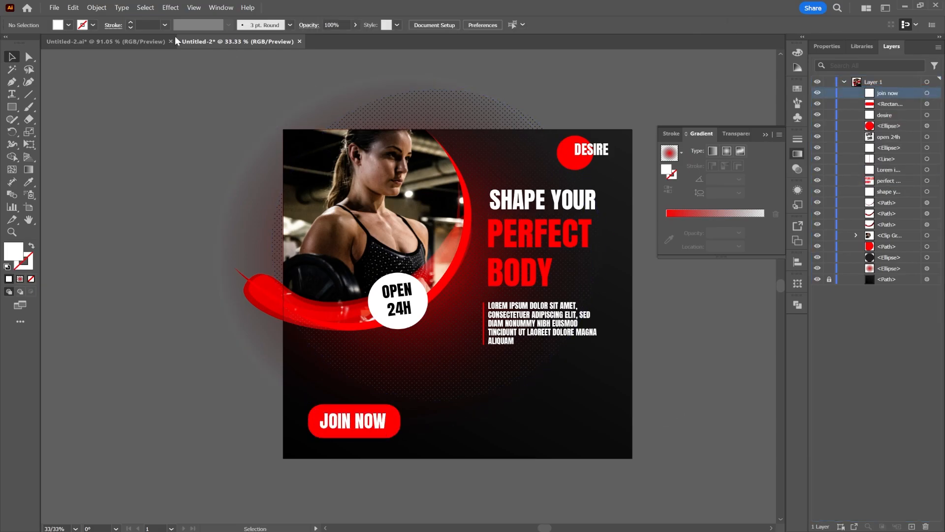
Copy the website and phone contact entries with their icons from the Untitled-2.ai banner and paste them into the square design.
left_click(106, 42)
left_click(623, 395)
left_click(531, 395, "shift")
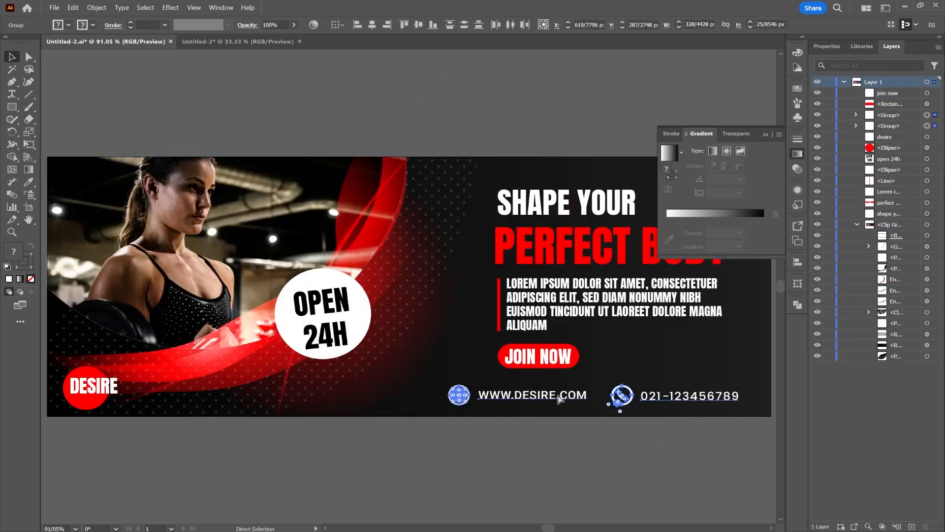
left_click(258, 44)
key("ctrl+v")
Enlarge the pasted contact entries and stack the phone entry above the website entry at the artboard's lower right.
left_click_drag(463, 291, 629, 331)
left_click_drag(608, 292, 539, 433)
left_click(682, 458)
Left-align the phone and website entries with each other and shift both slightly left beneath the paragraph.
left_click(520, 433, "shift")
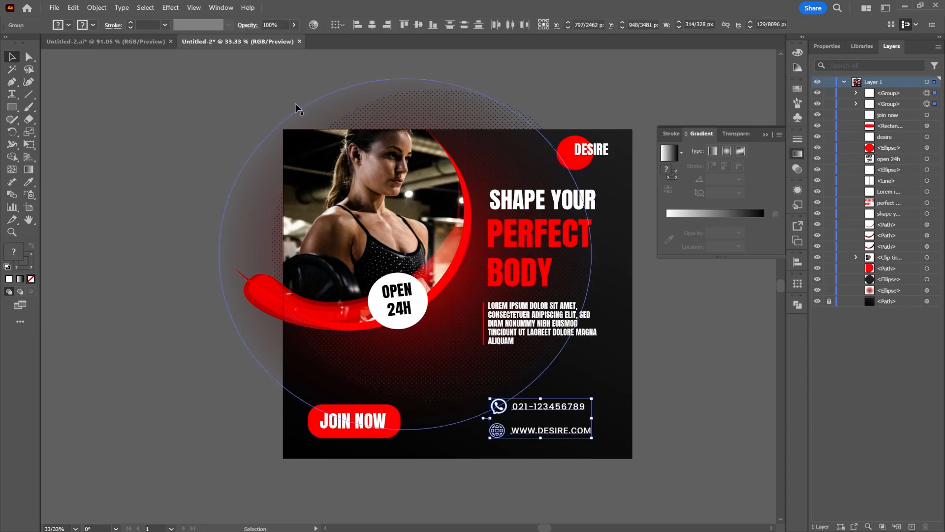
left_click(375, 26)
left_click(359, 27)
left_click(601, 416)
left_click(544, 432)
left_click(530, 409, "shift")
left_click_drag(530, 410, 527, 409)
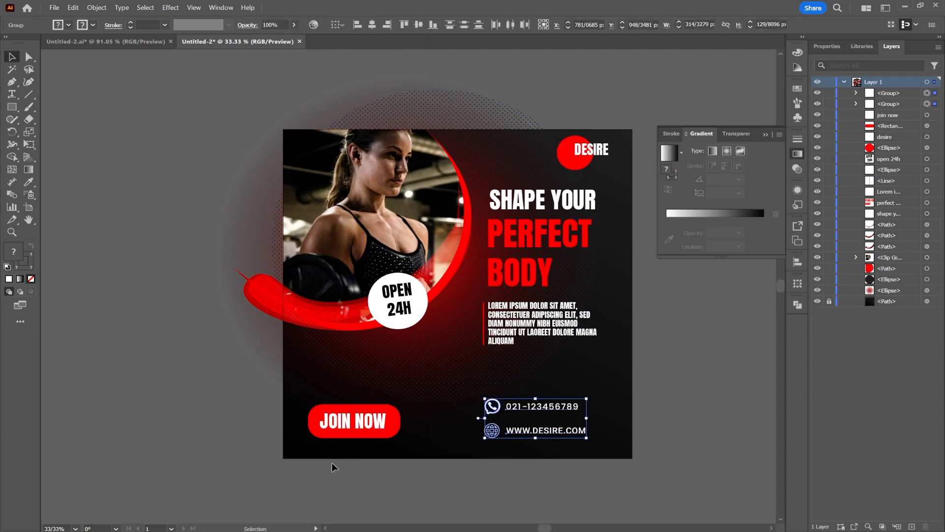
Create a white rectangle 1080 px wide and 1080 px high over the design.
left_click(329, 453)
left_click(12, 107)
left_click(153, 162)
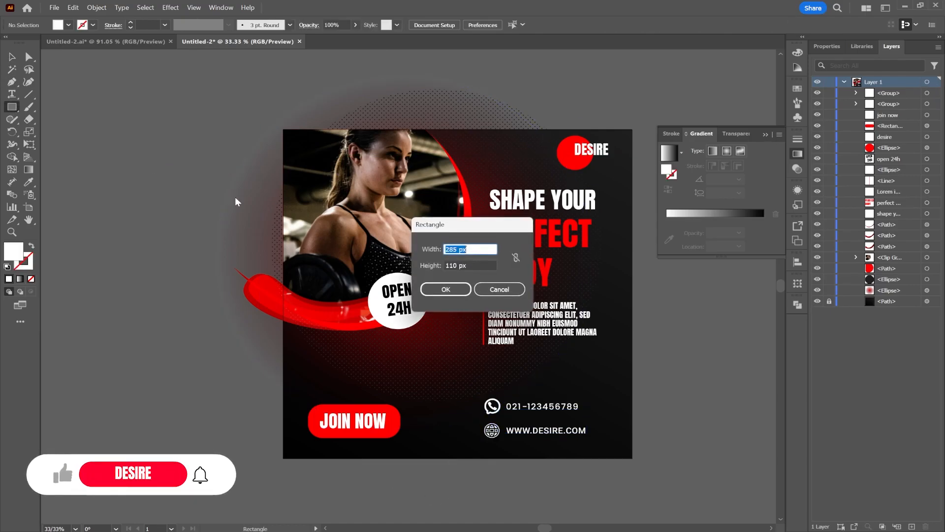
type("10")
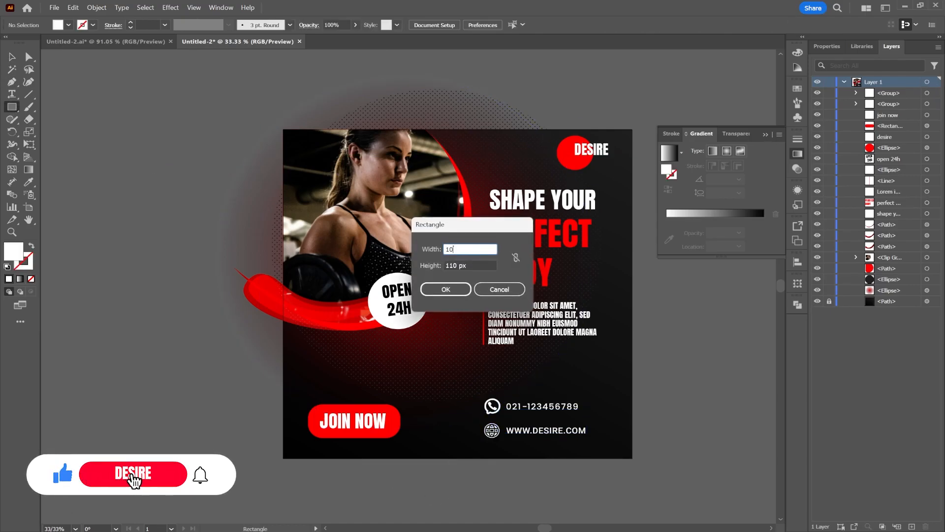
type("80")
left_click(454, 265)
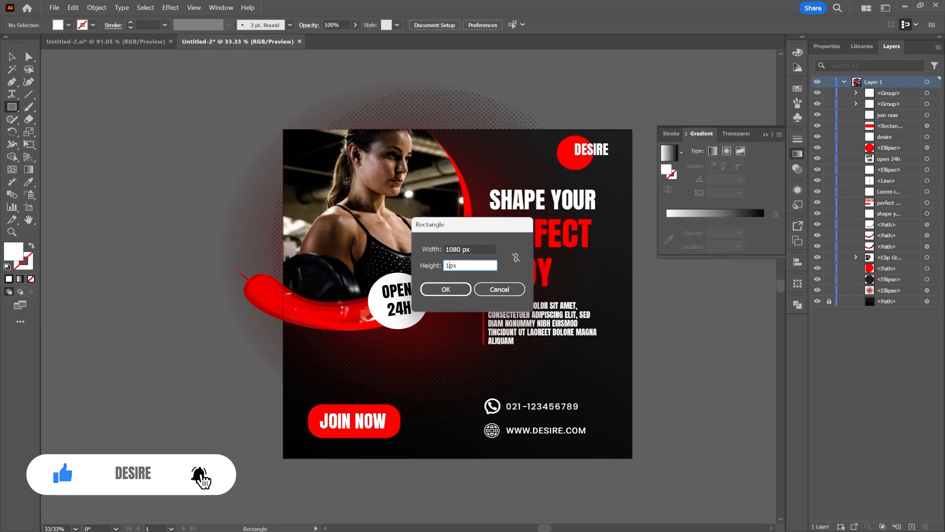
type("1080")
left_click(457, 288)
Center the white square horizontally and vertically on the artboard.
right_click(343, 248)
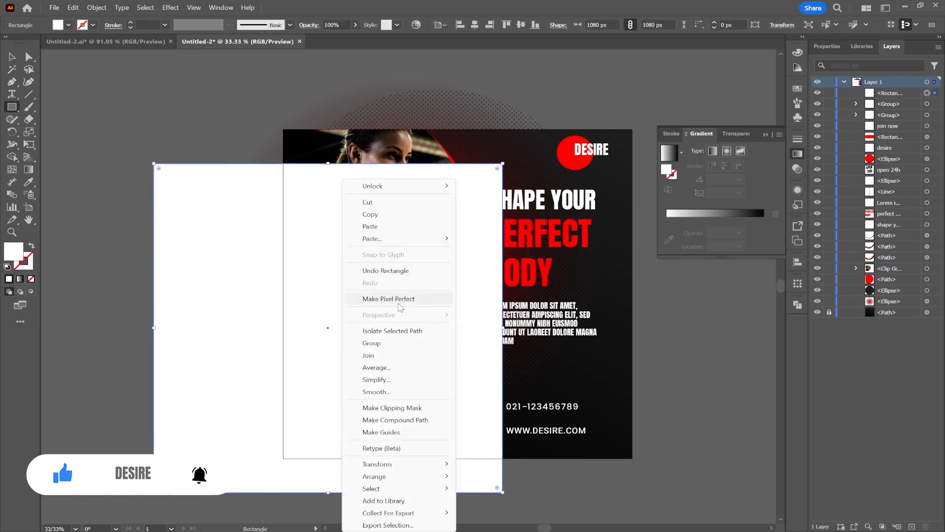
left_click(475, 25)
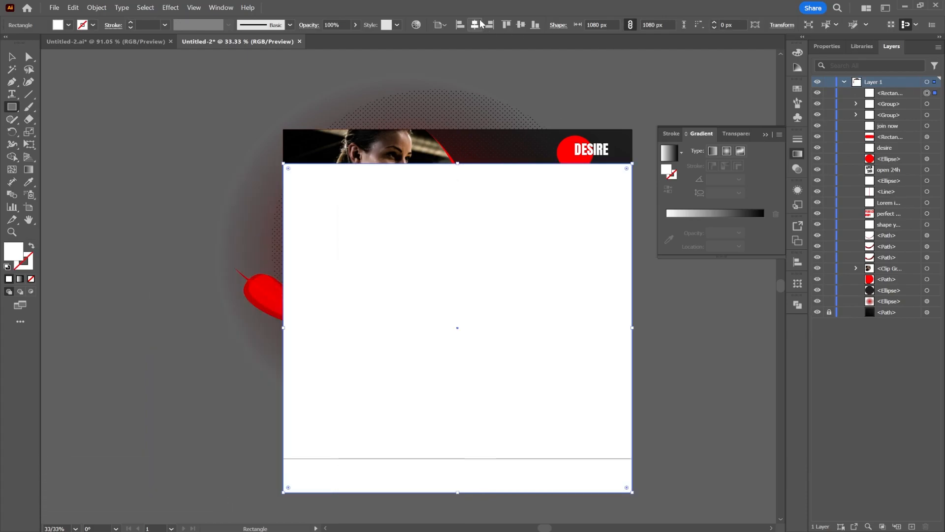
left_click(521, 25)
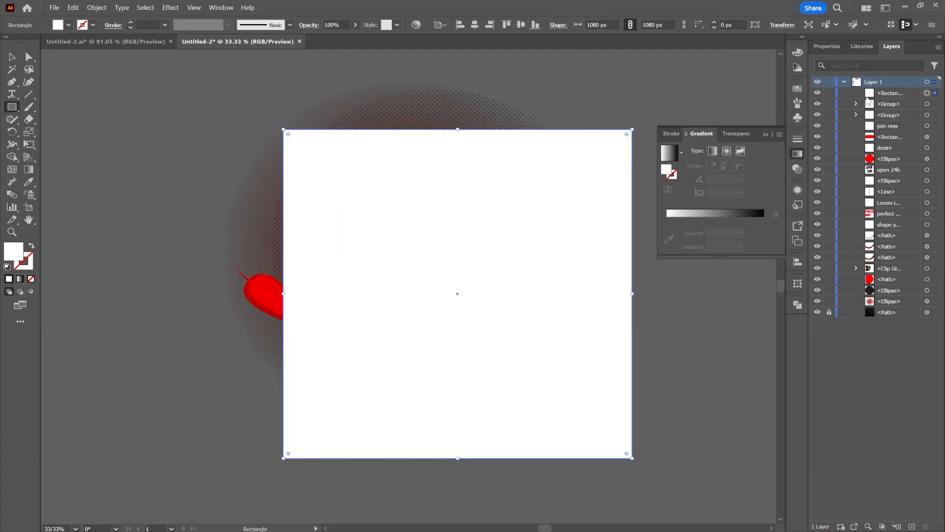
Select all artwork on Layer 1 and make a clipping mask with the white square on top.
left_click(886, 93)
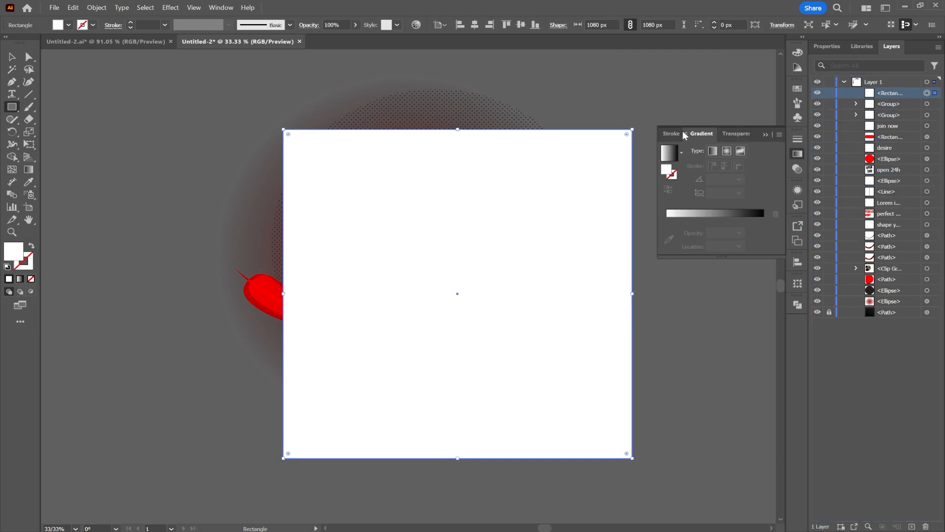
left_click(765, 135)
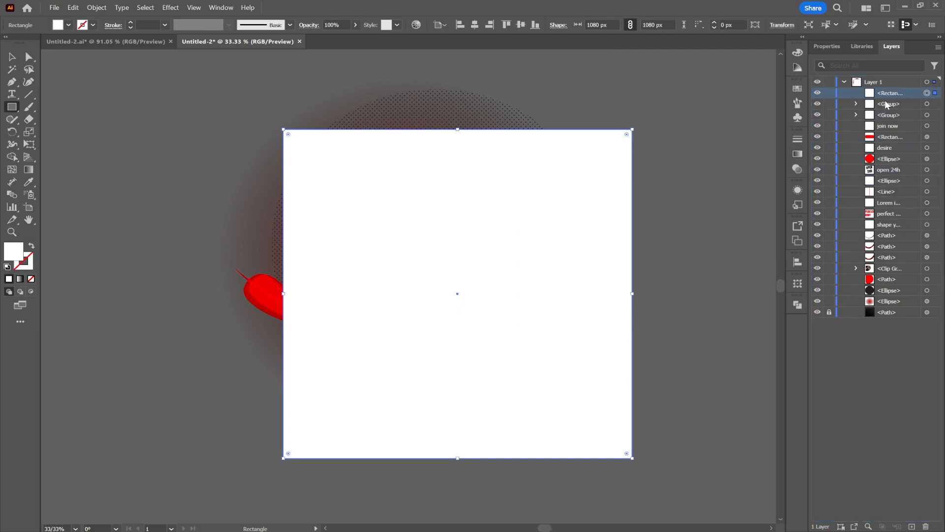
left_click(939, 83)
right_click(376, 165)
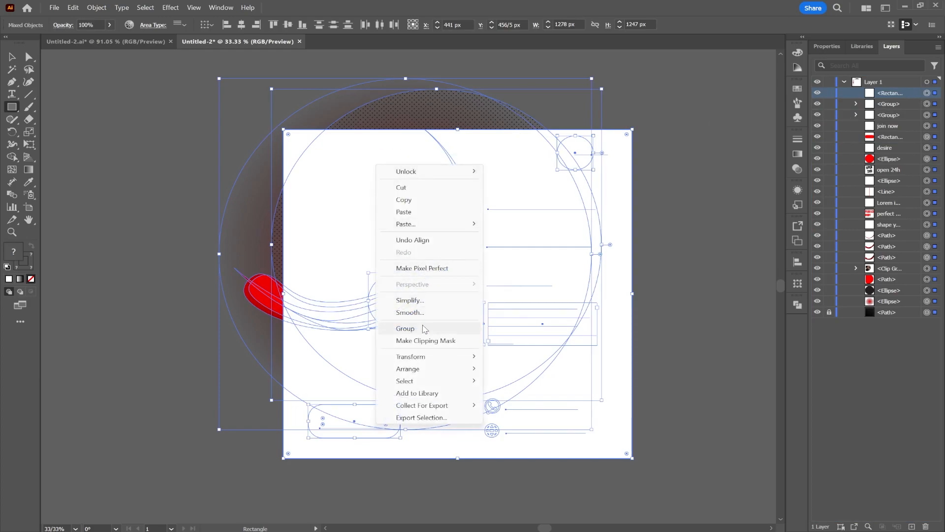
left_click(422, 340)
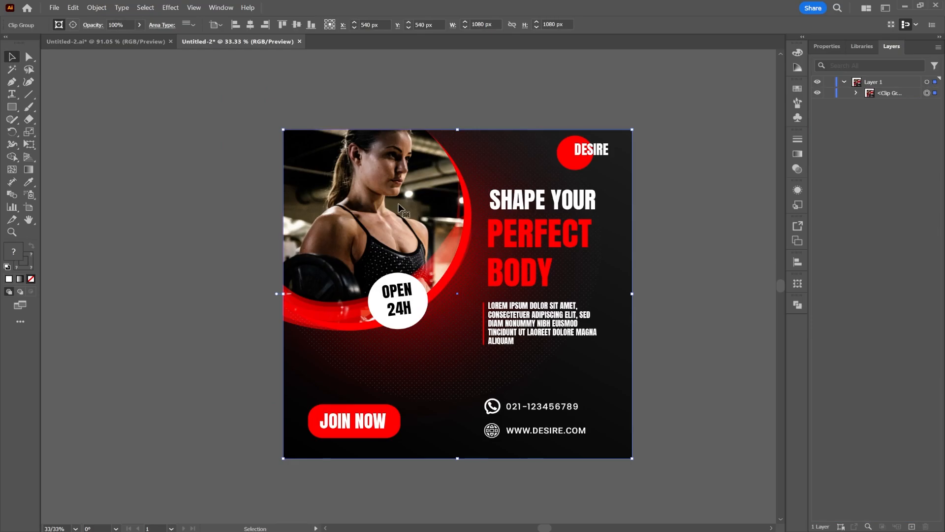
scroll(399, 208, "up", 2)
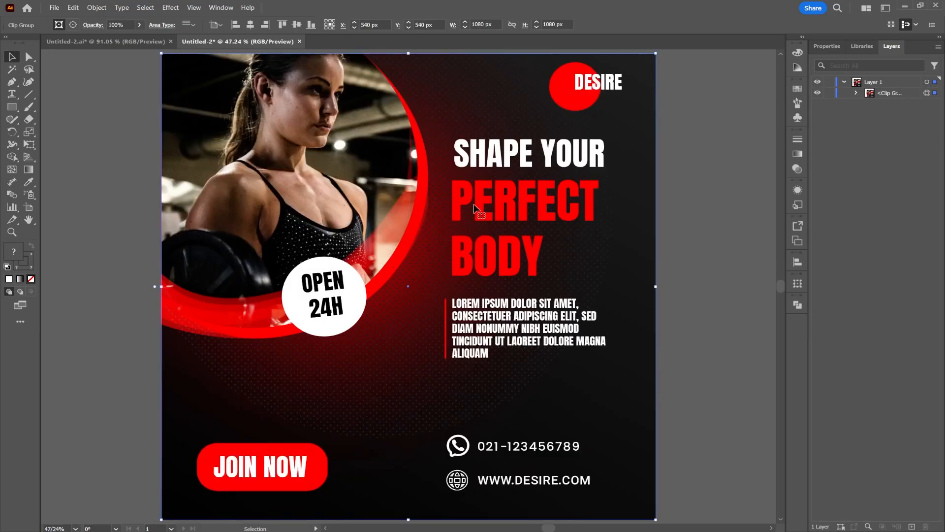
scroll(635, 231, "right", 4)
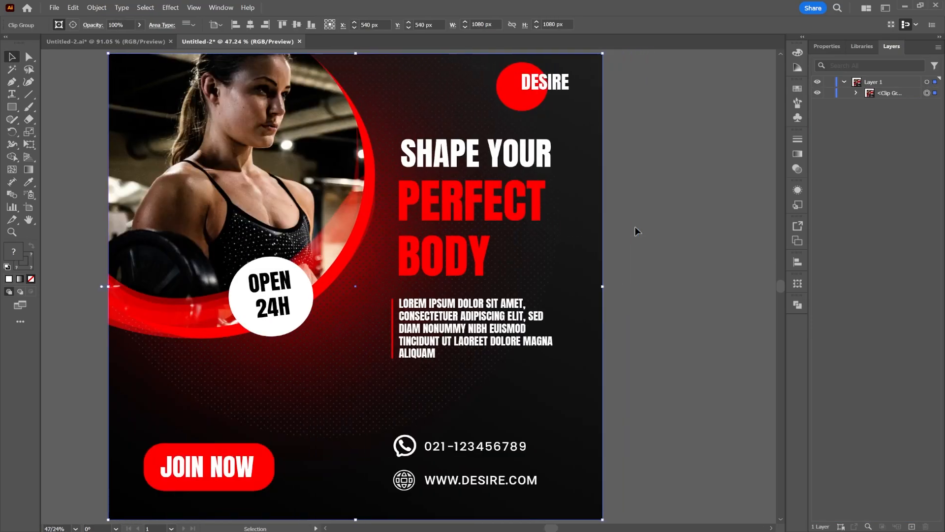
scroll(636, 231, "right", 3)
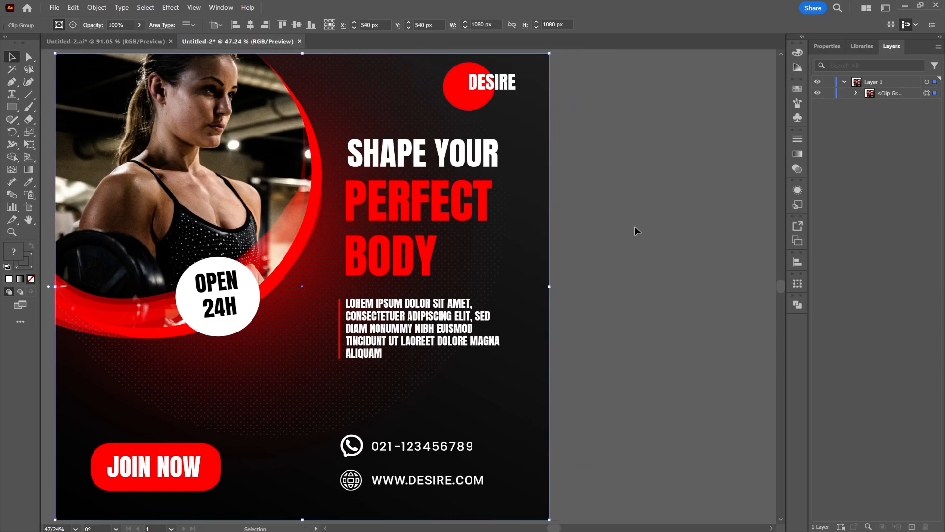